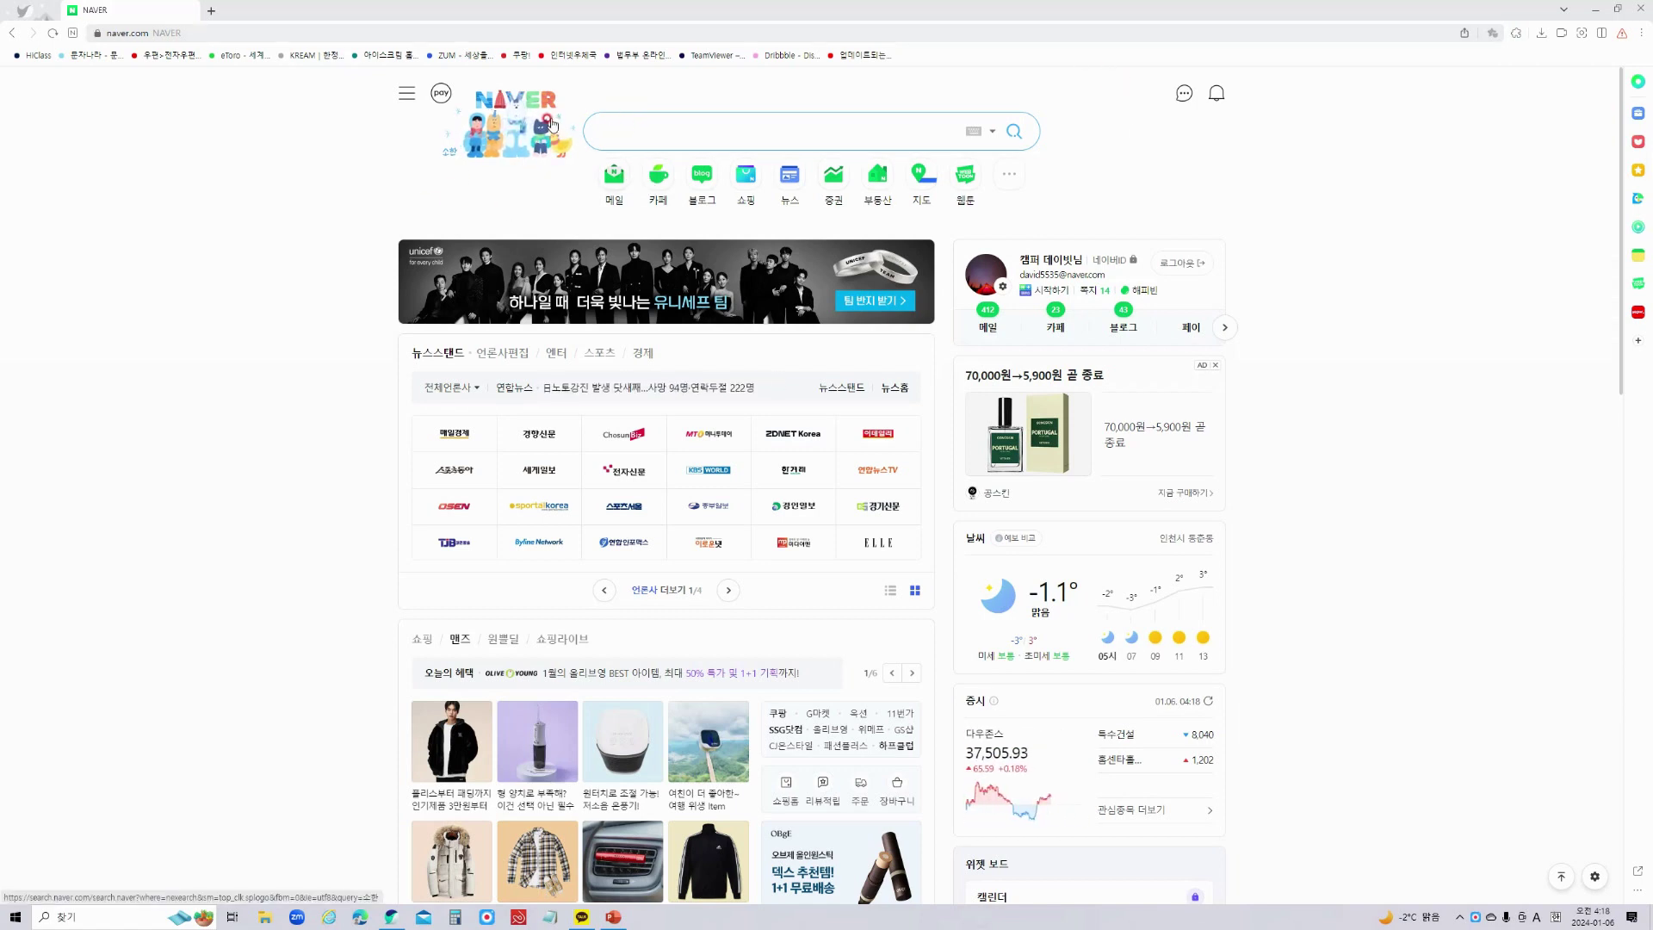
# Search Naver for 인터넷 우체국, open the ePOST site and go to its 회원가입 page.
pyautogui.click(614, 136)
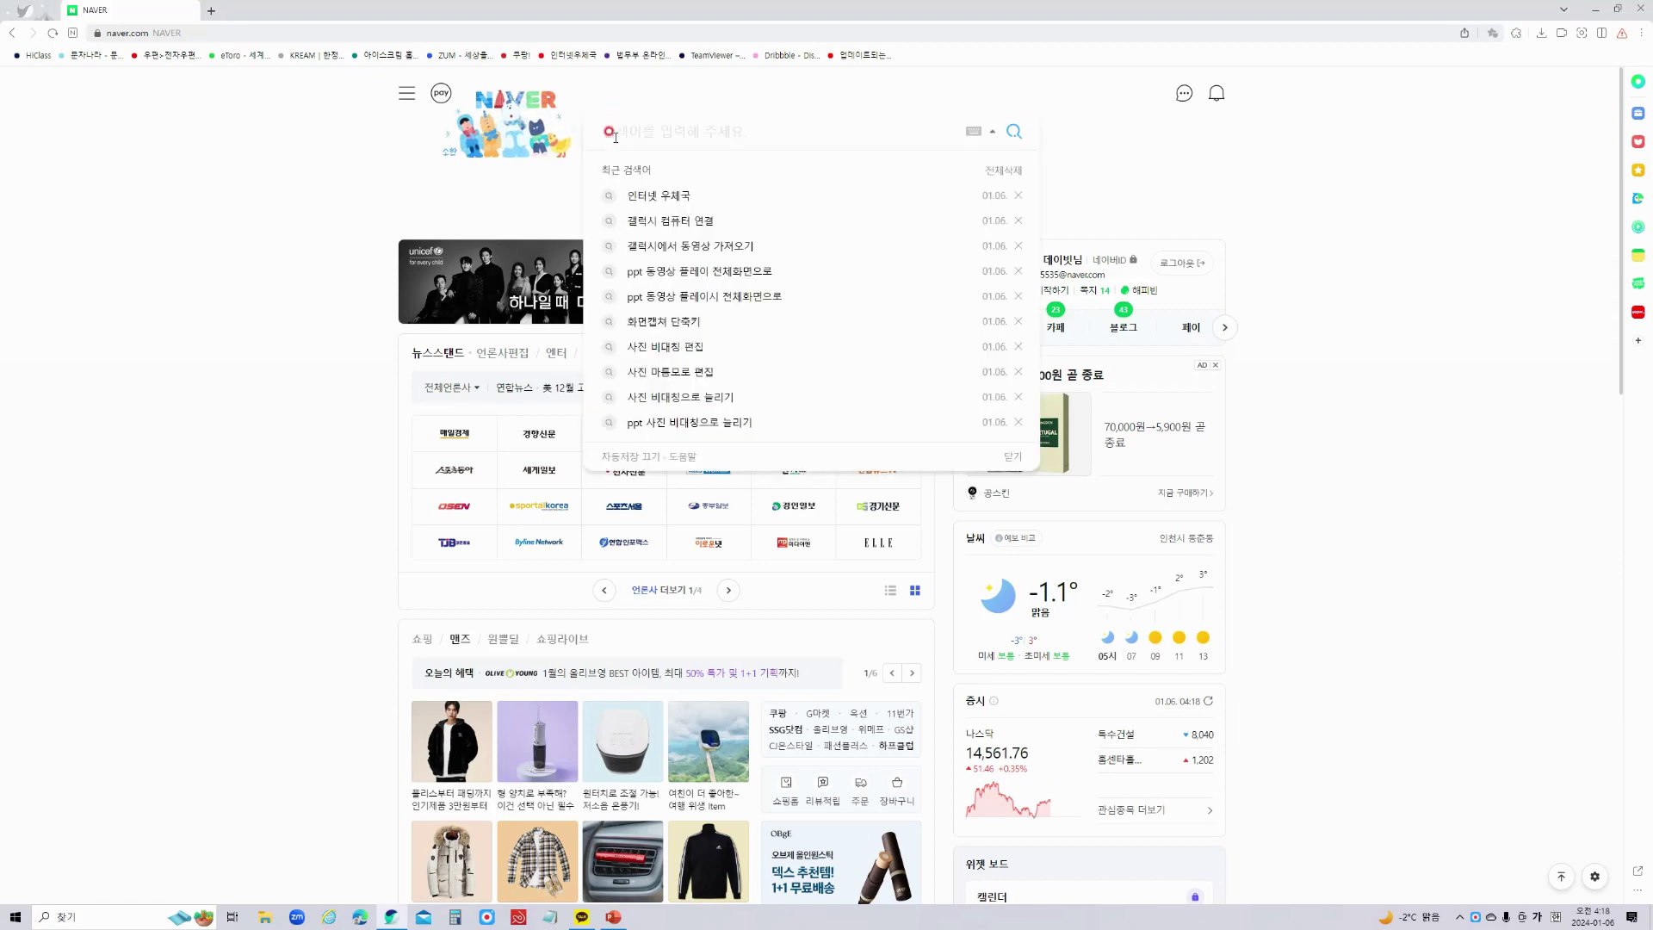
pyautogui.write('이ㄴ터넷 우체')
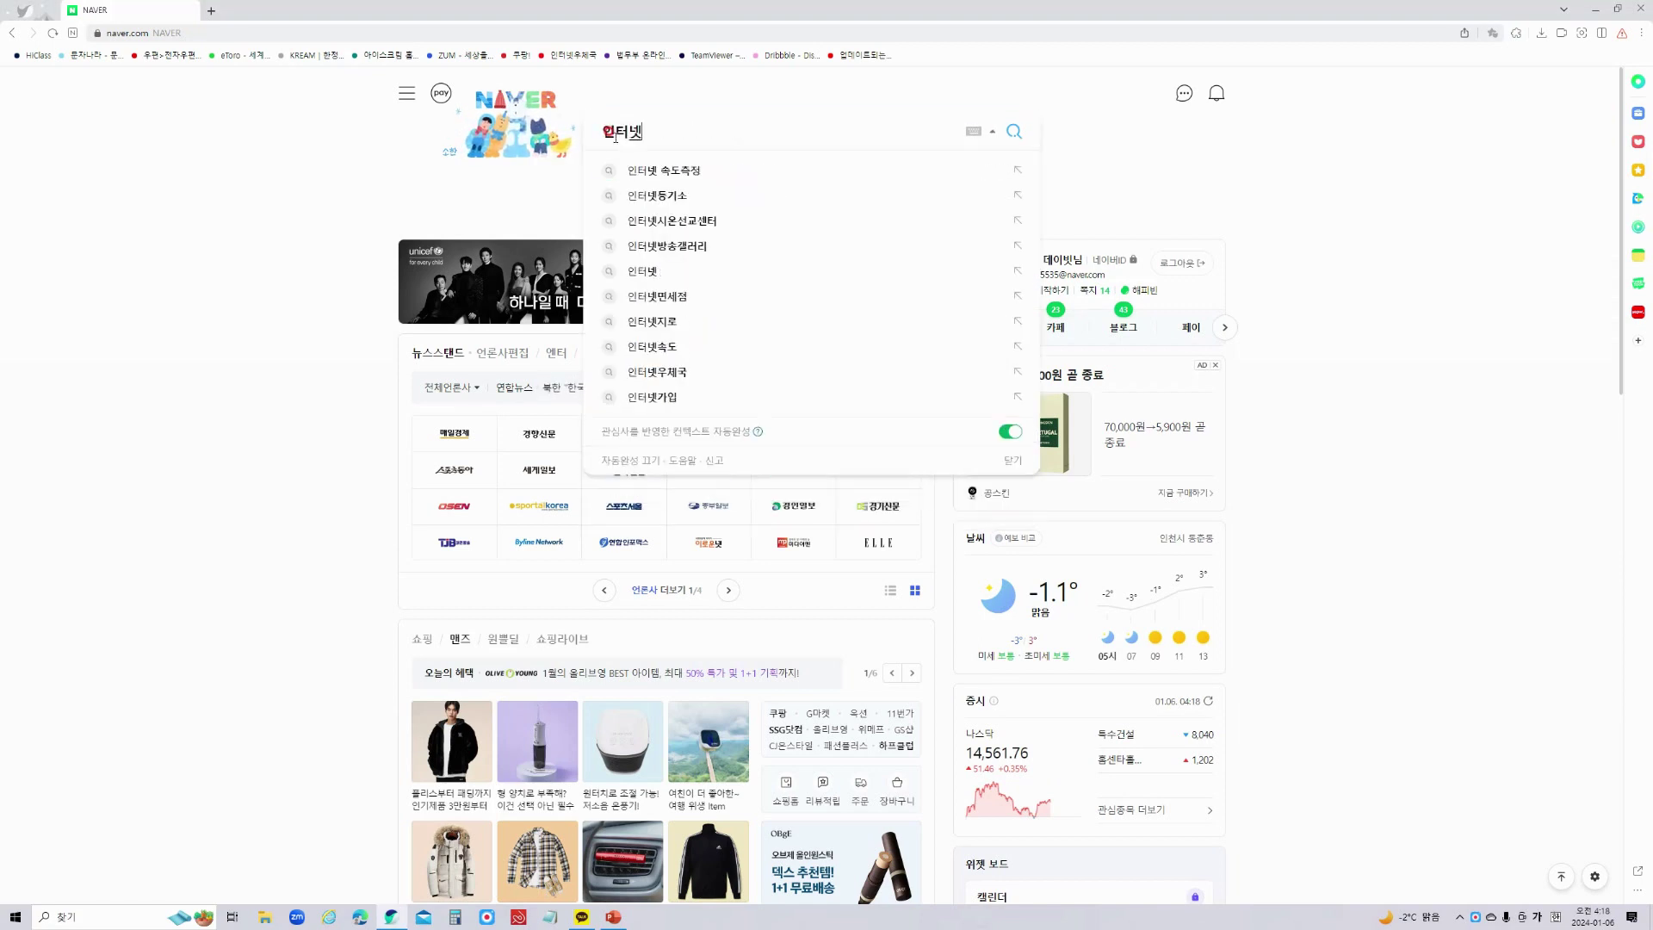
pyautogui.write('국')
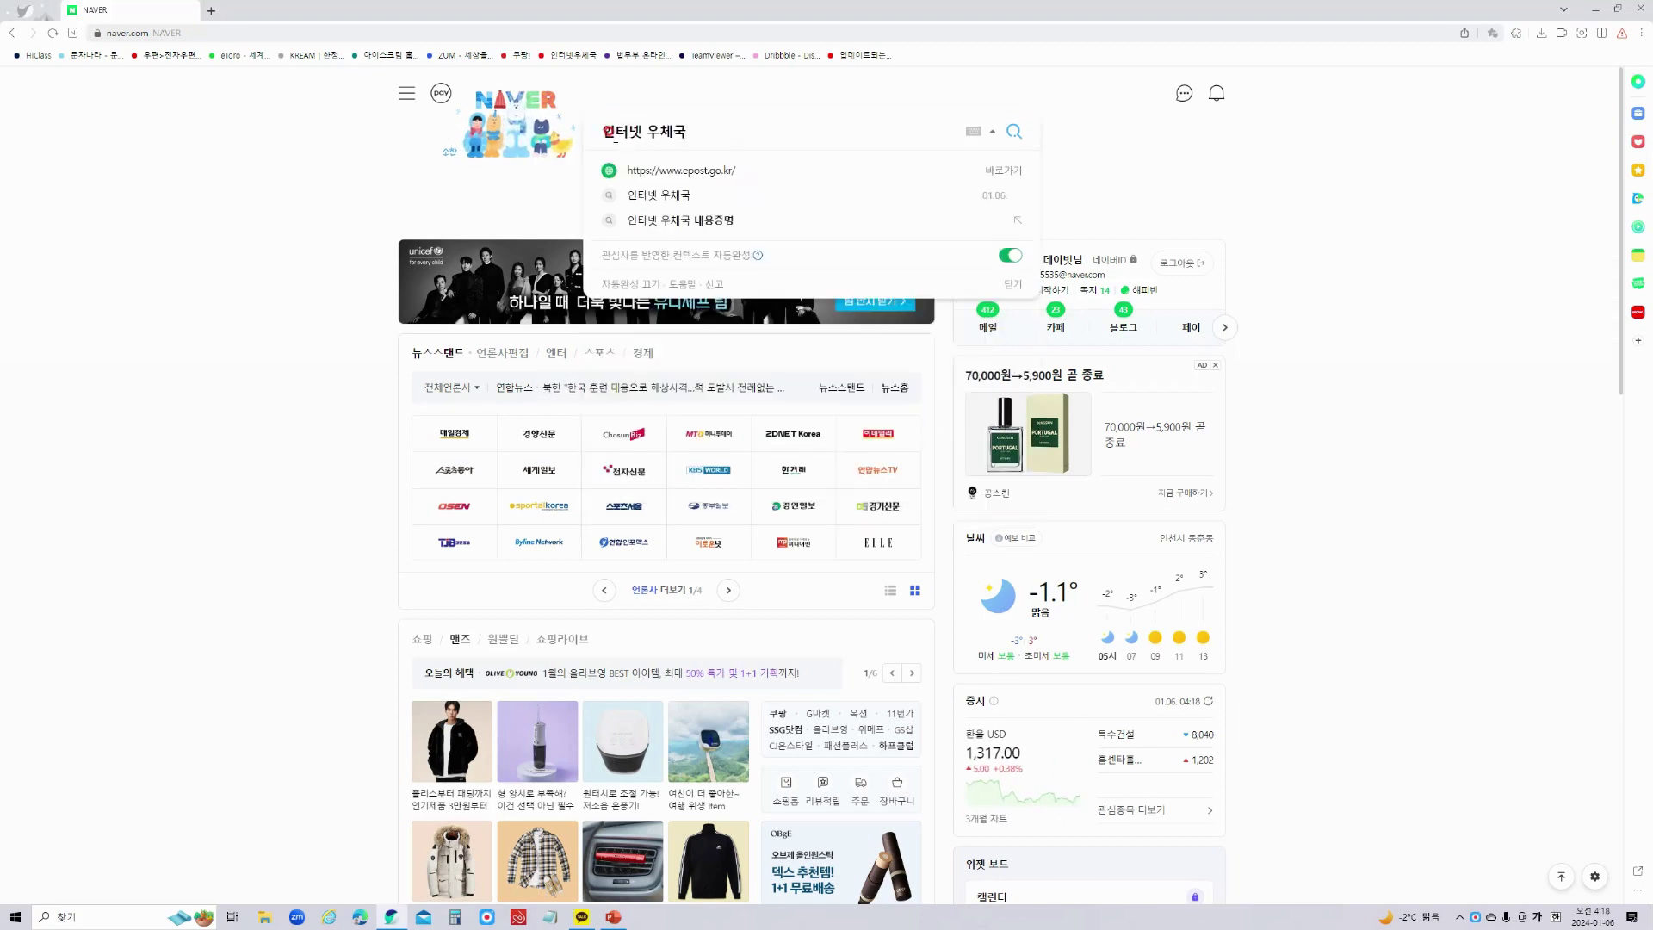
pyautogui.press('Return')
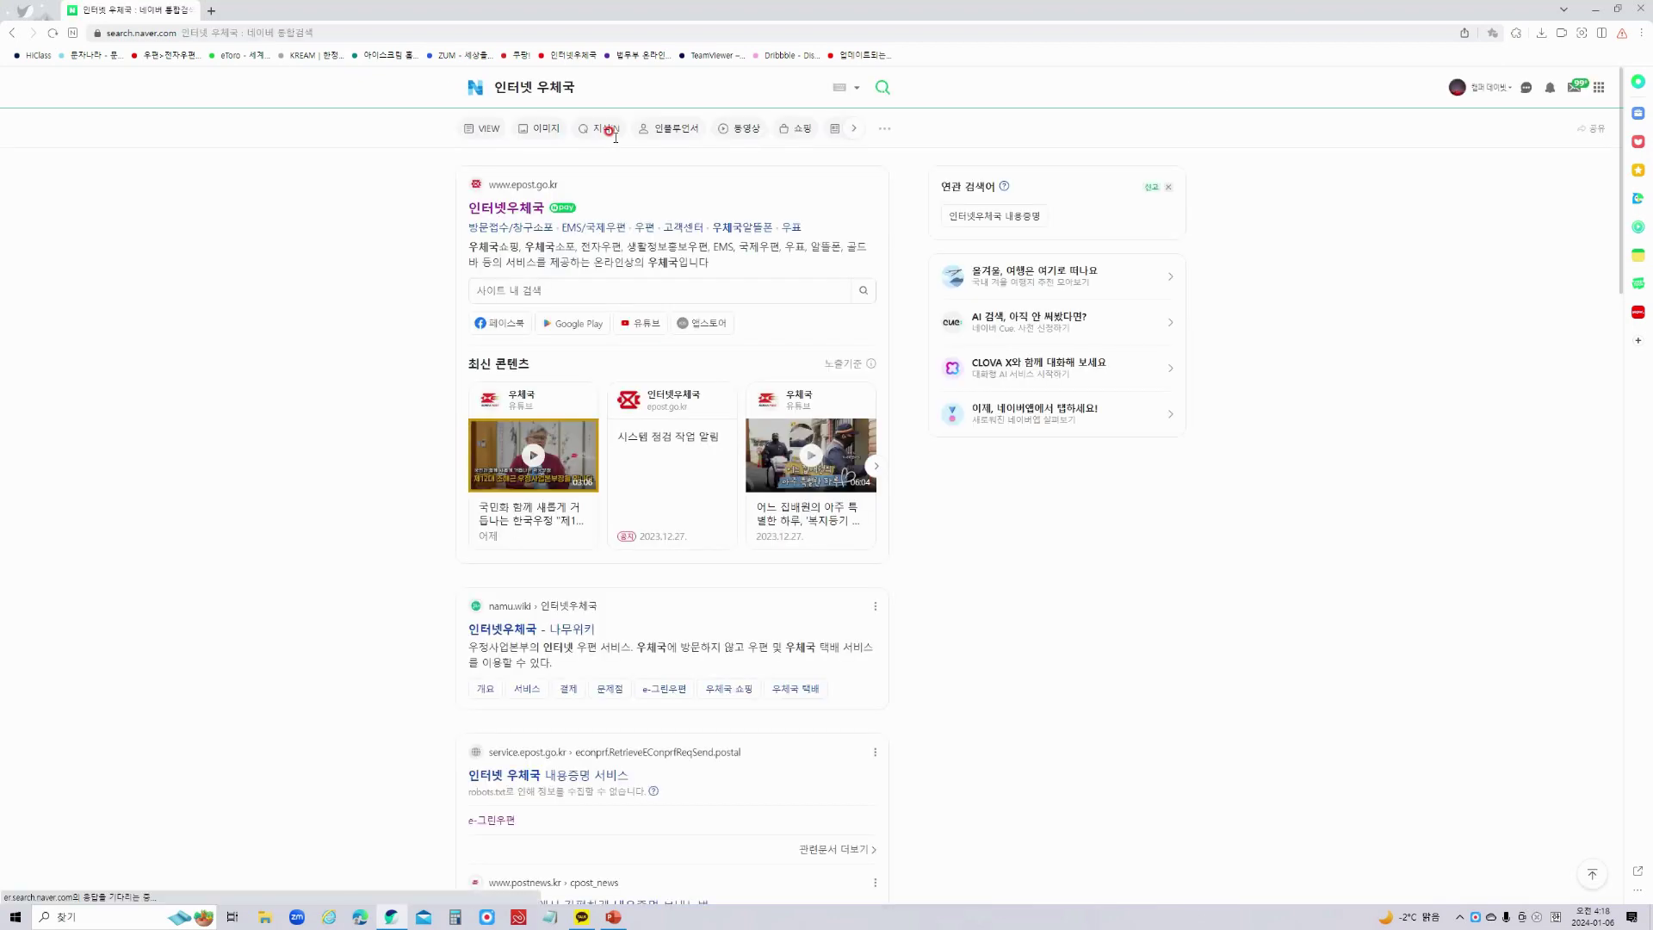
pyautogui.click(521, 215)
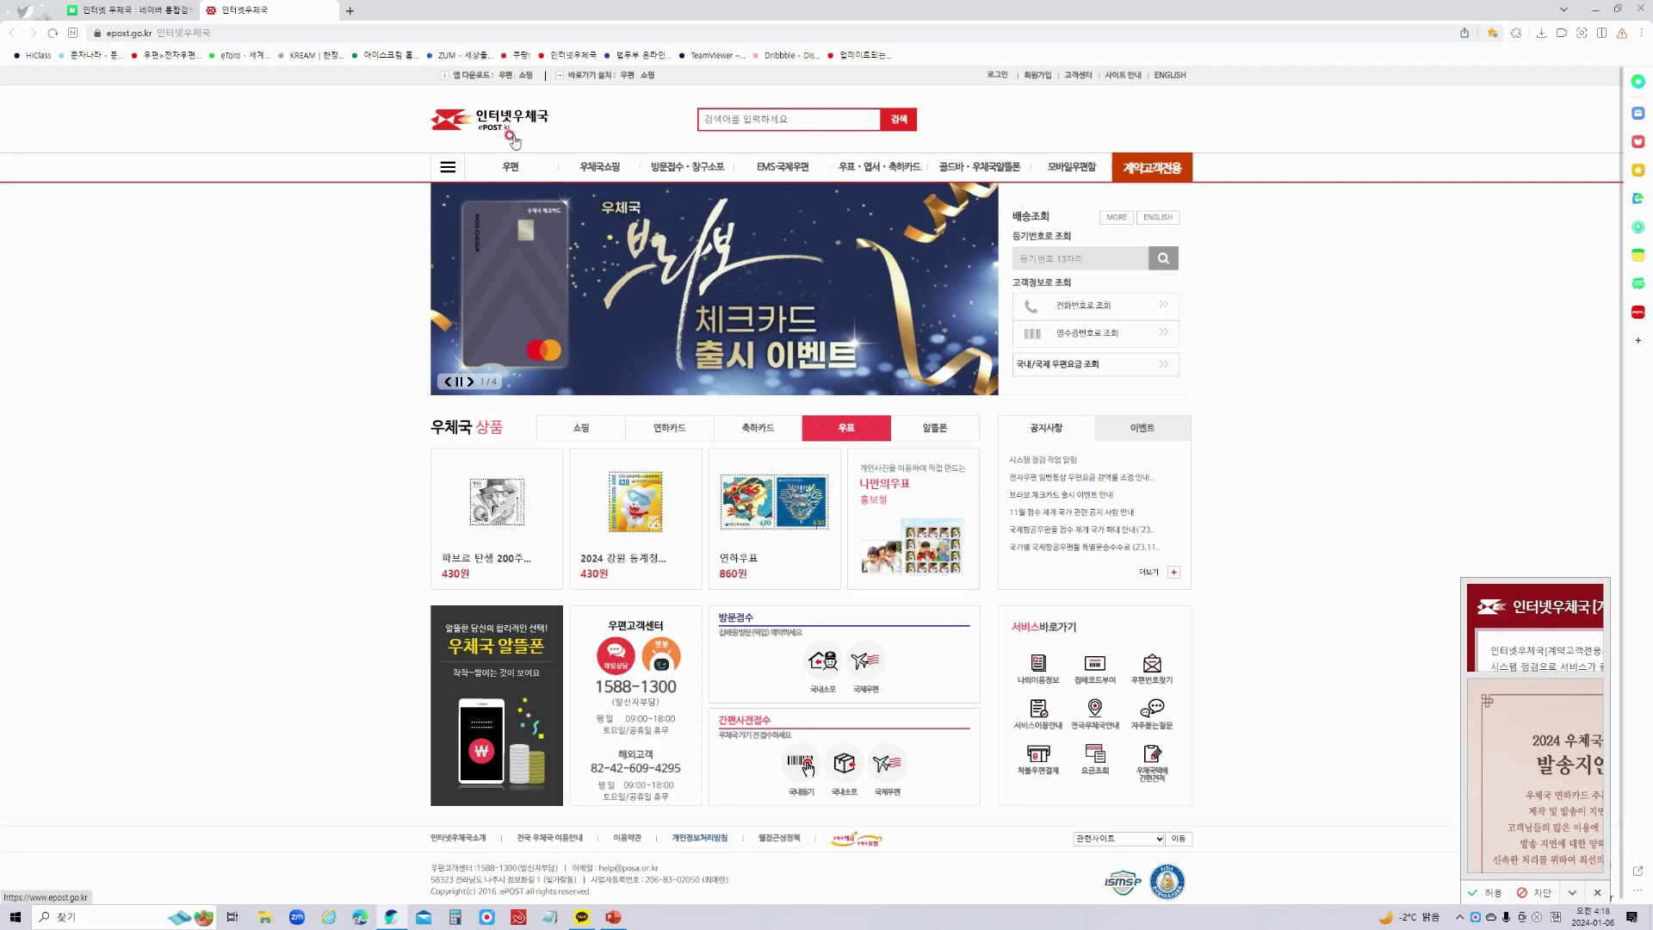
pyautogui.click(1037, 77)
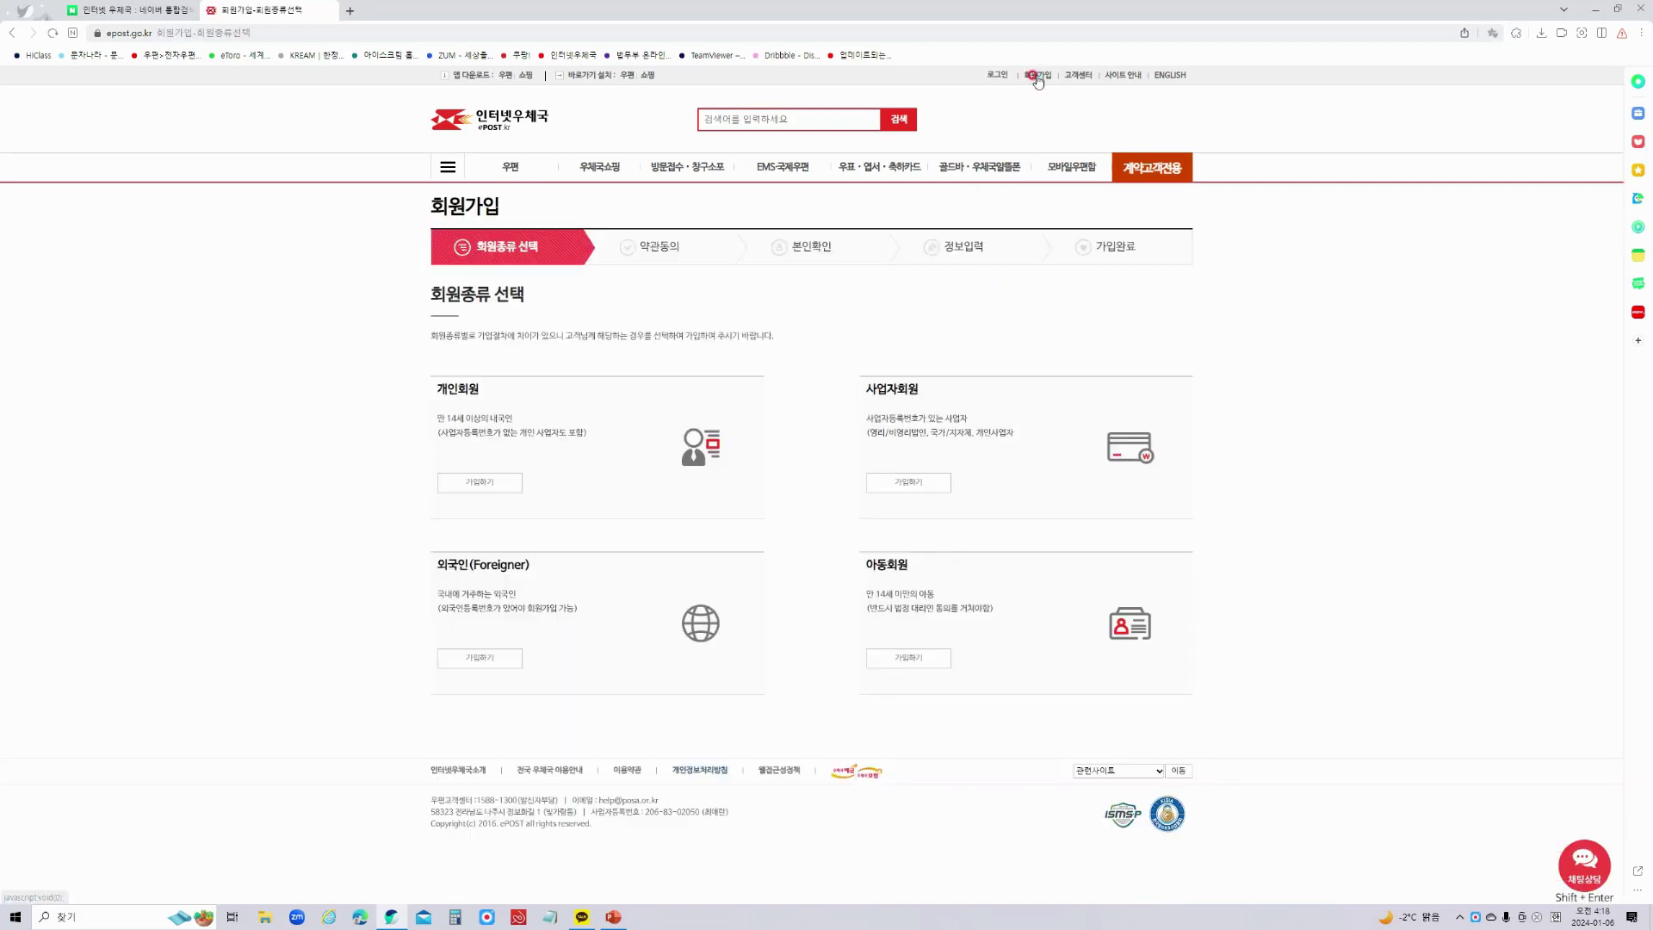
# Switch from sign-up to login and sign in with the saved ID and password.
pyautogui.click(494, 480)
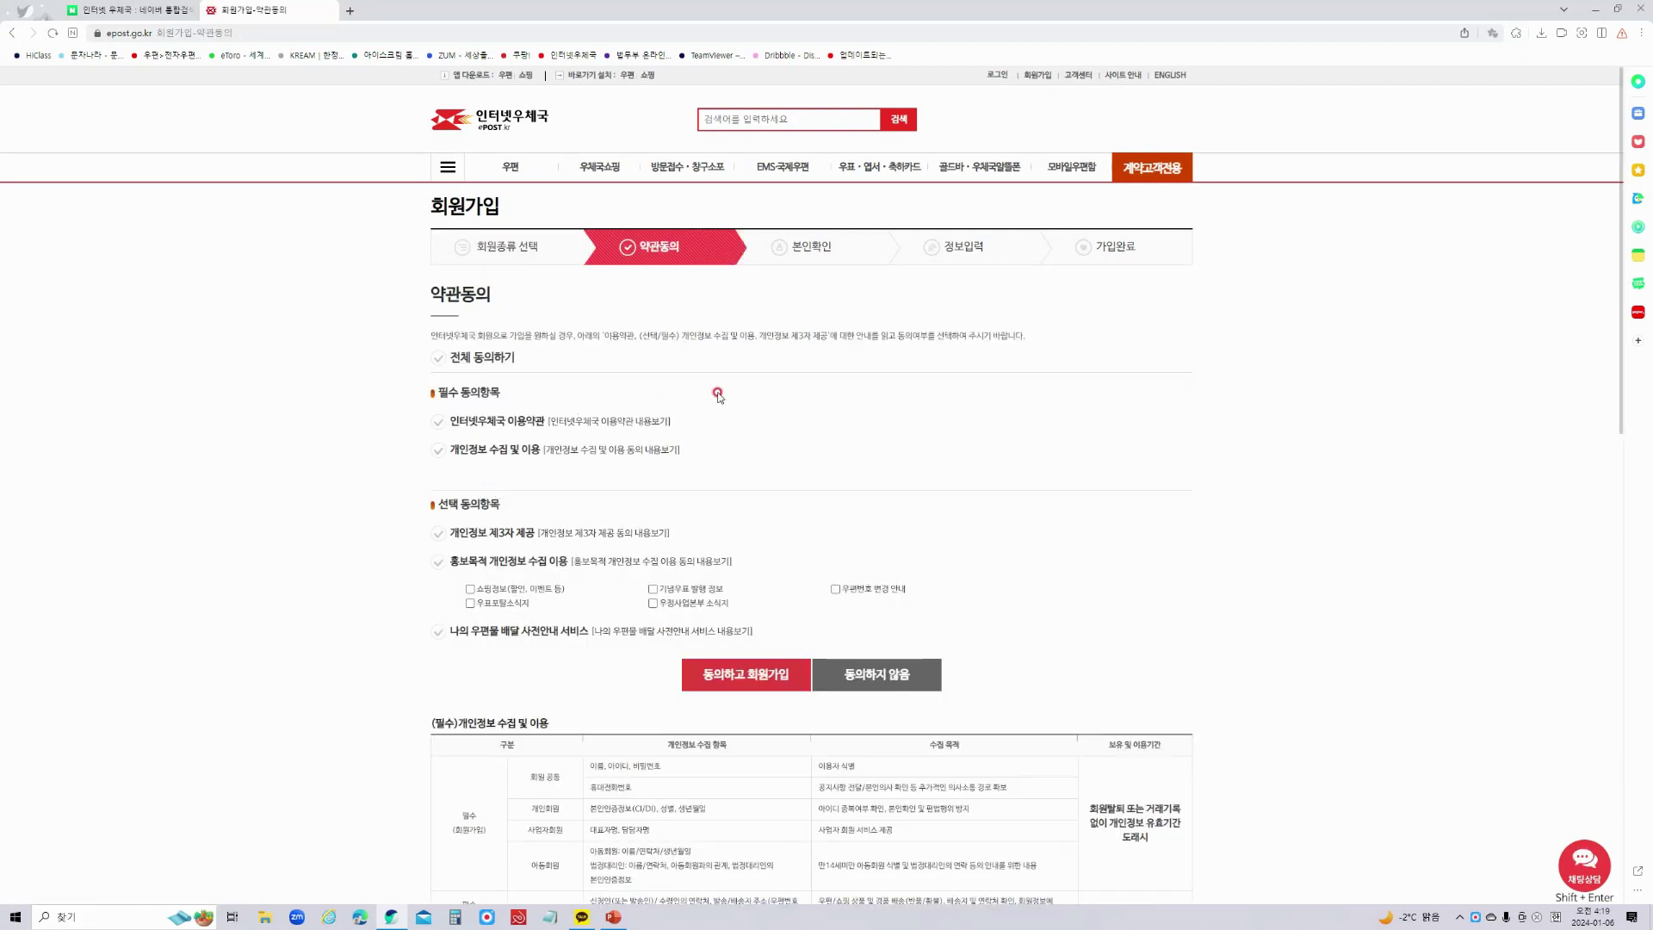
pyautogui.click(997, 76)
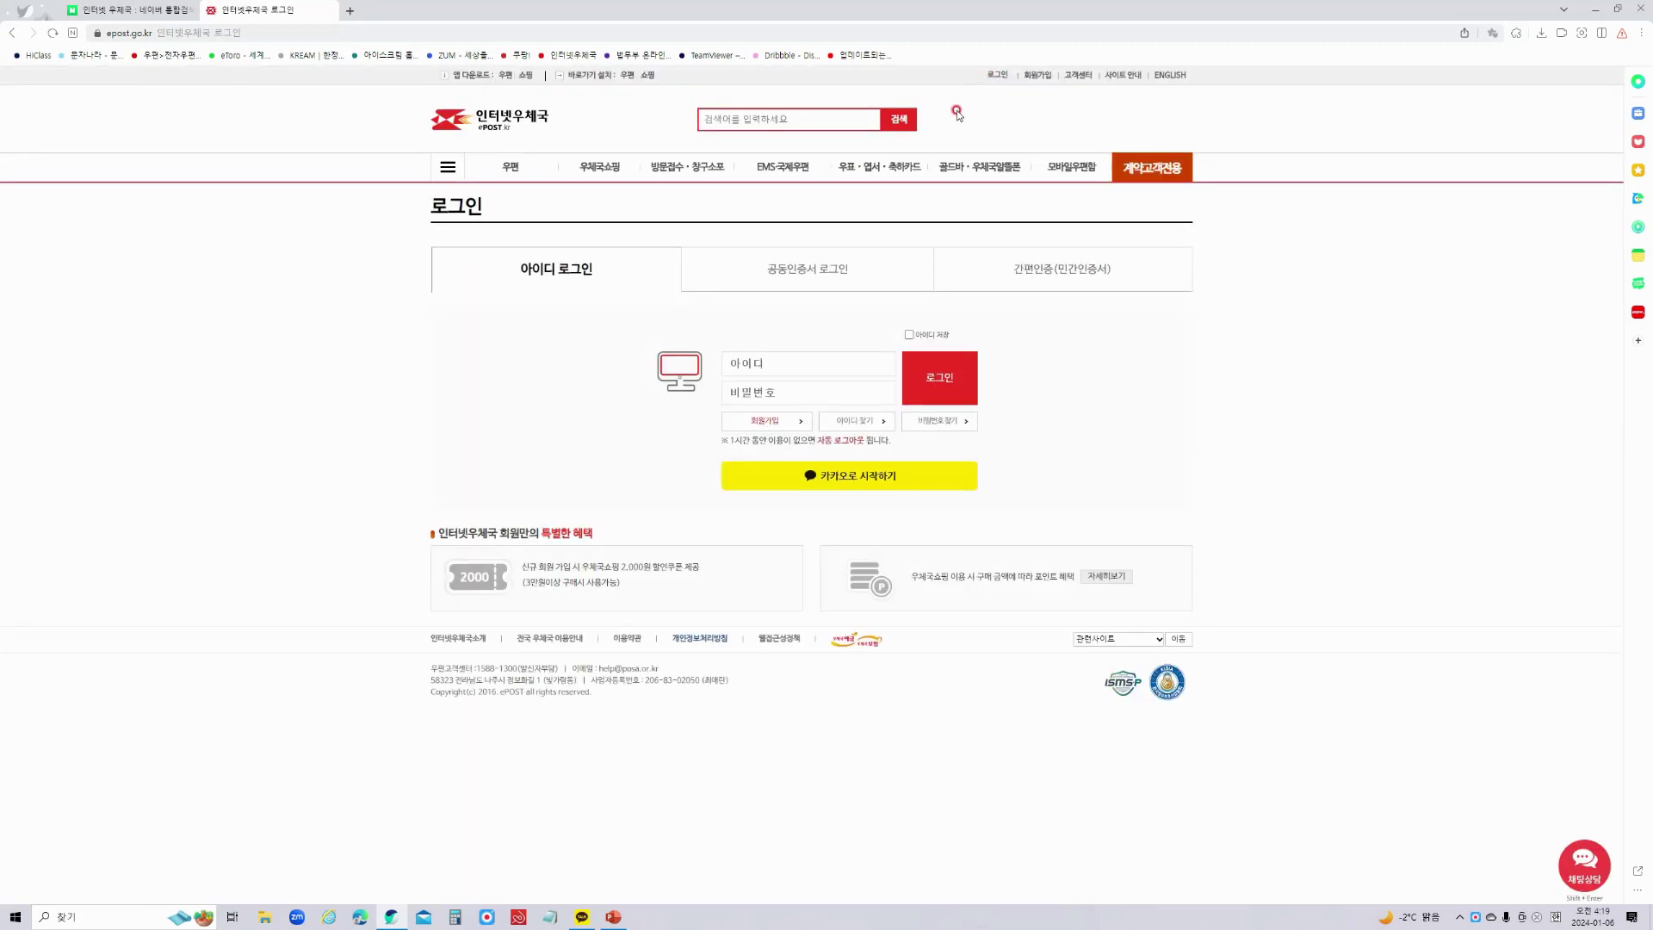
pyautogui.click(770, 363)
pyautogui.click(790, 389)
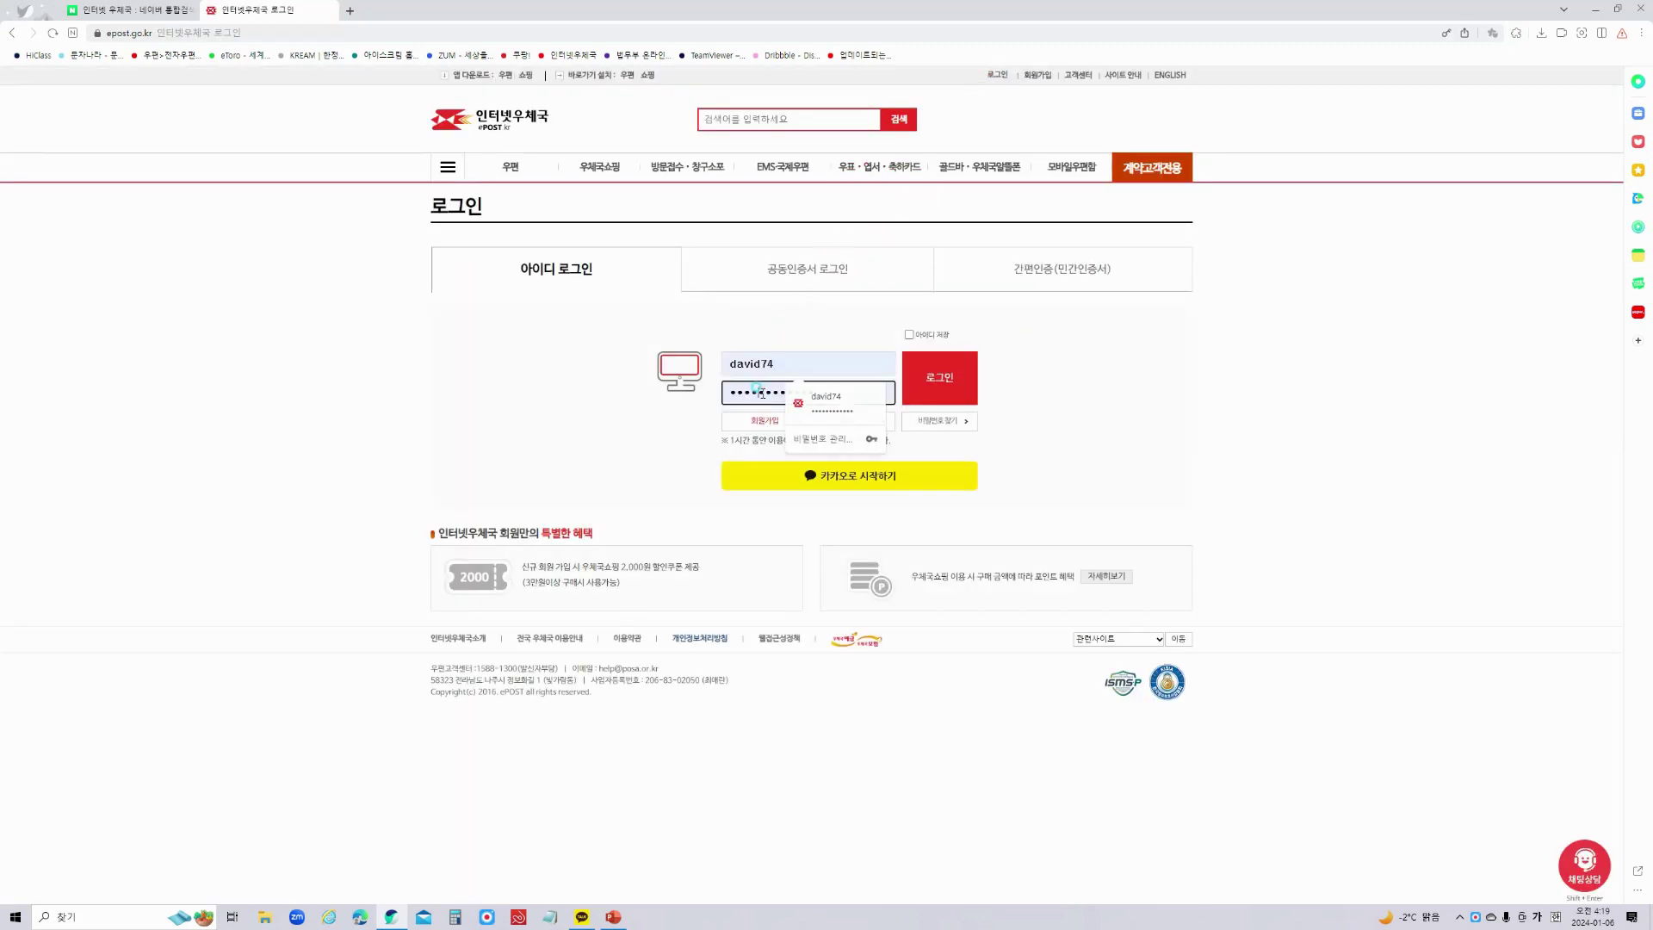
pyautogui.click(947, 379)
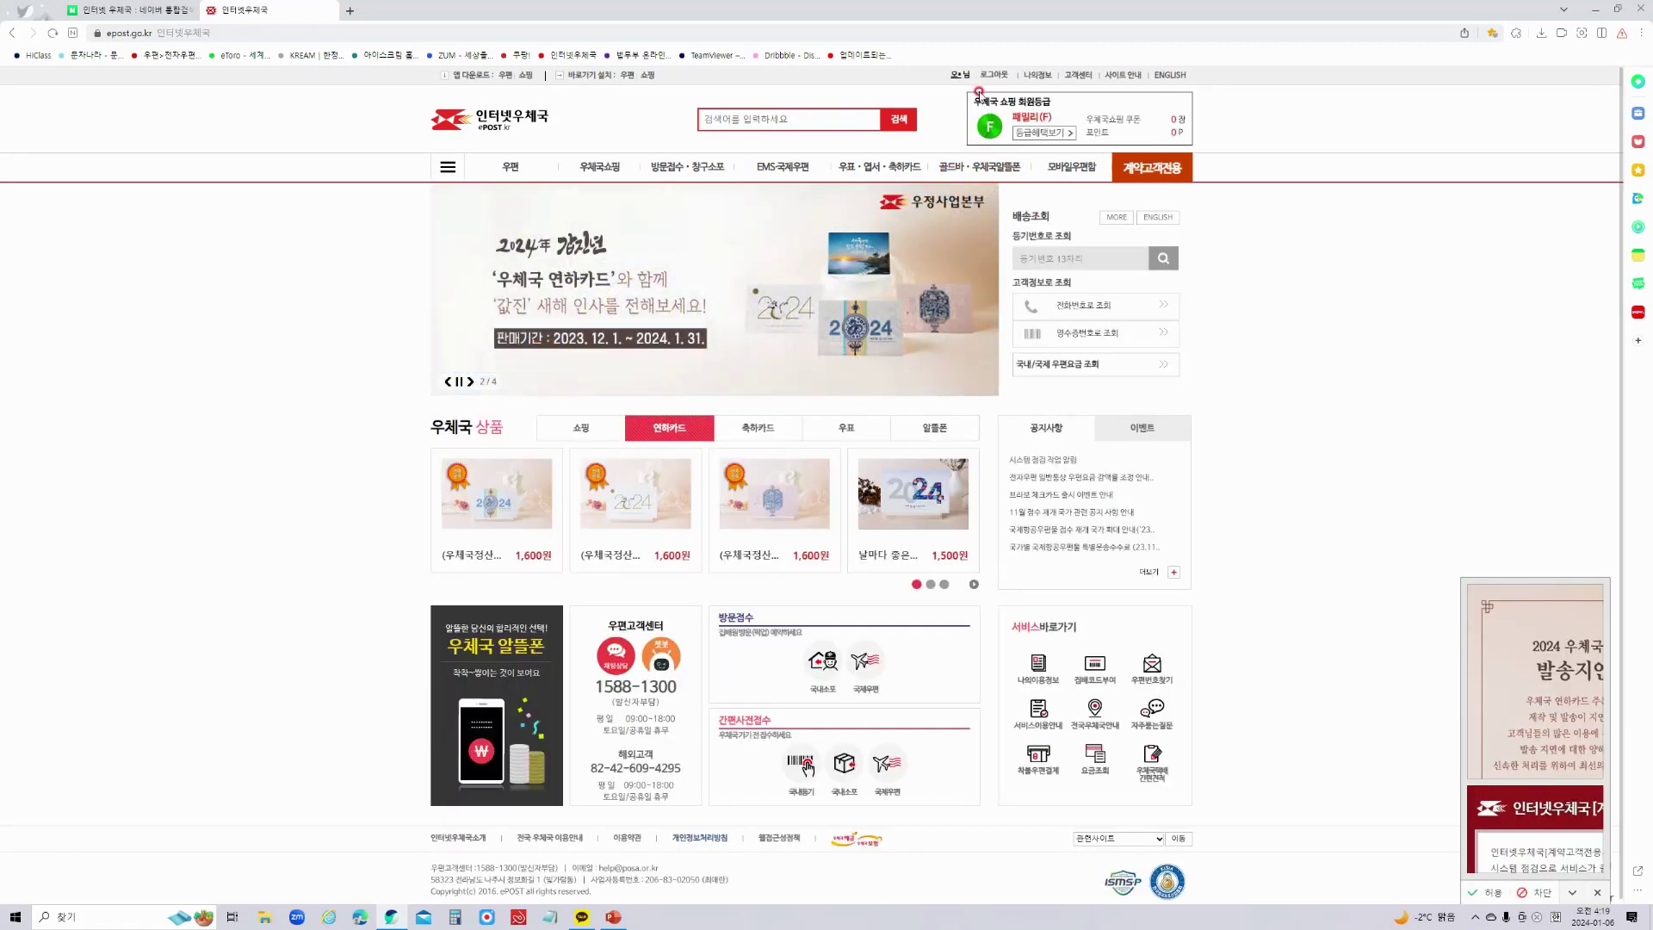
# Open 나의정보 > 정보변경 and re-enter the account password to unlock the profile.
pyautogui.moveTo(1038, 79)
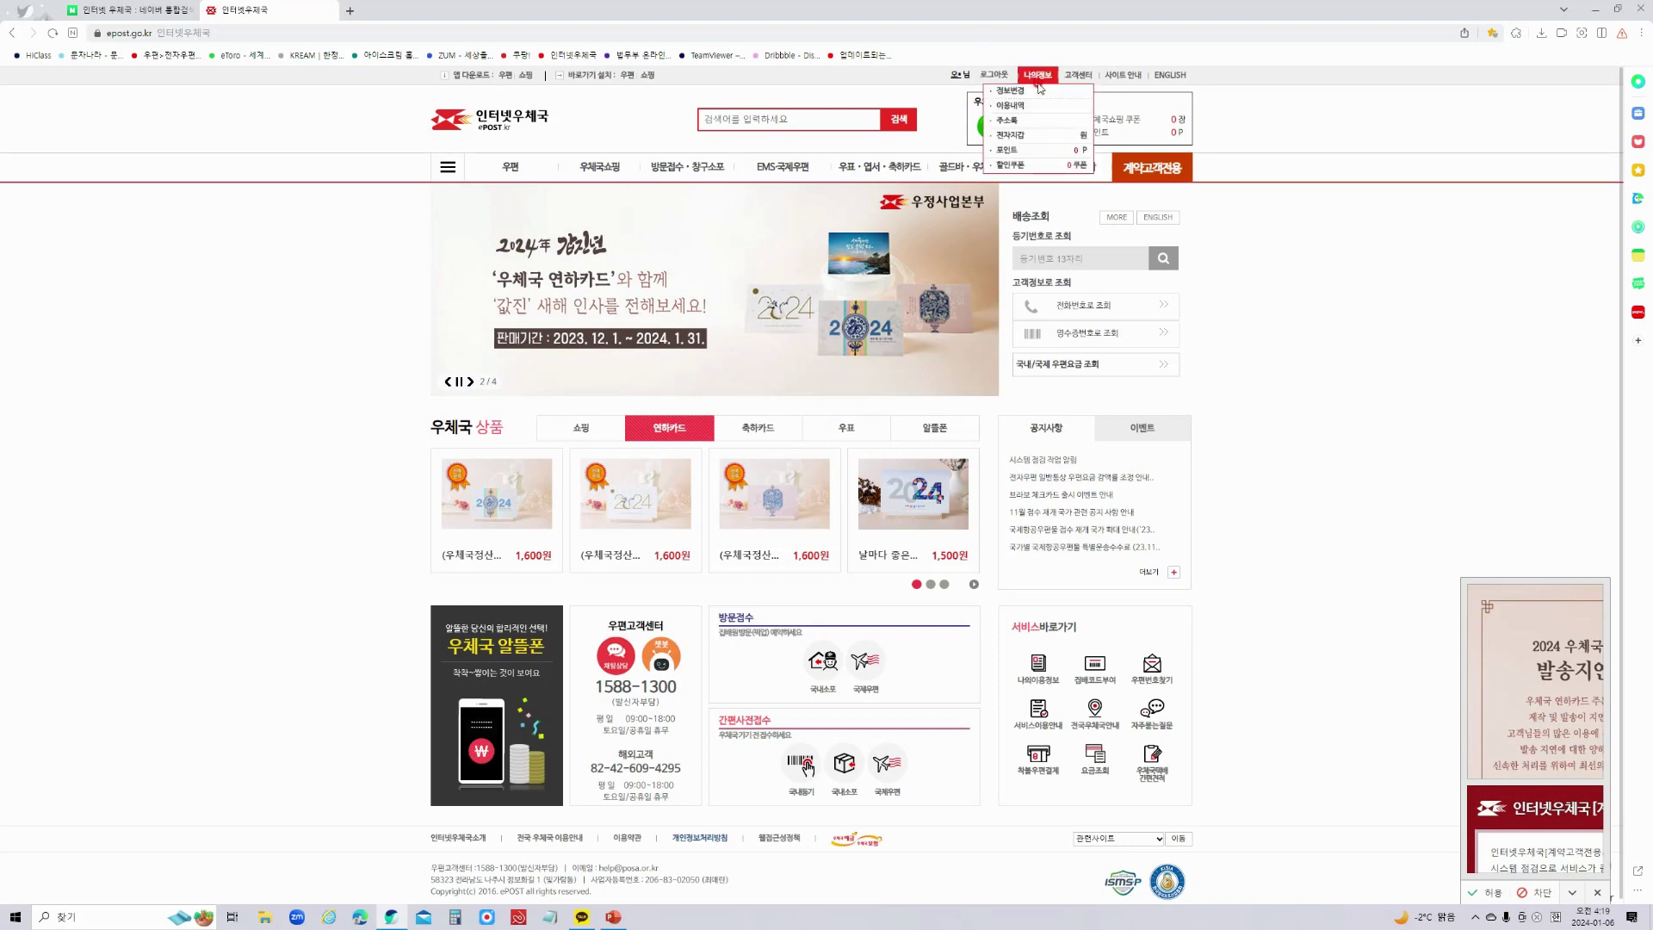
pyautogui.click(1025, 92)
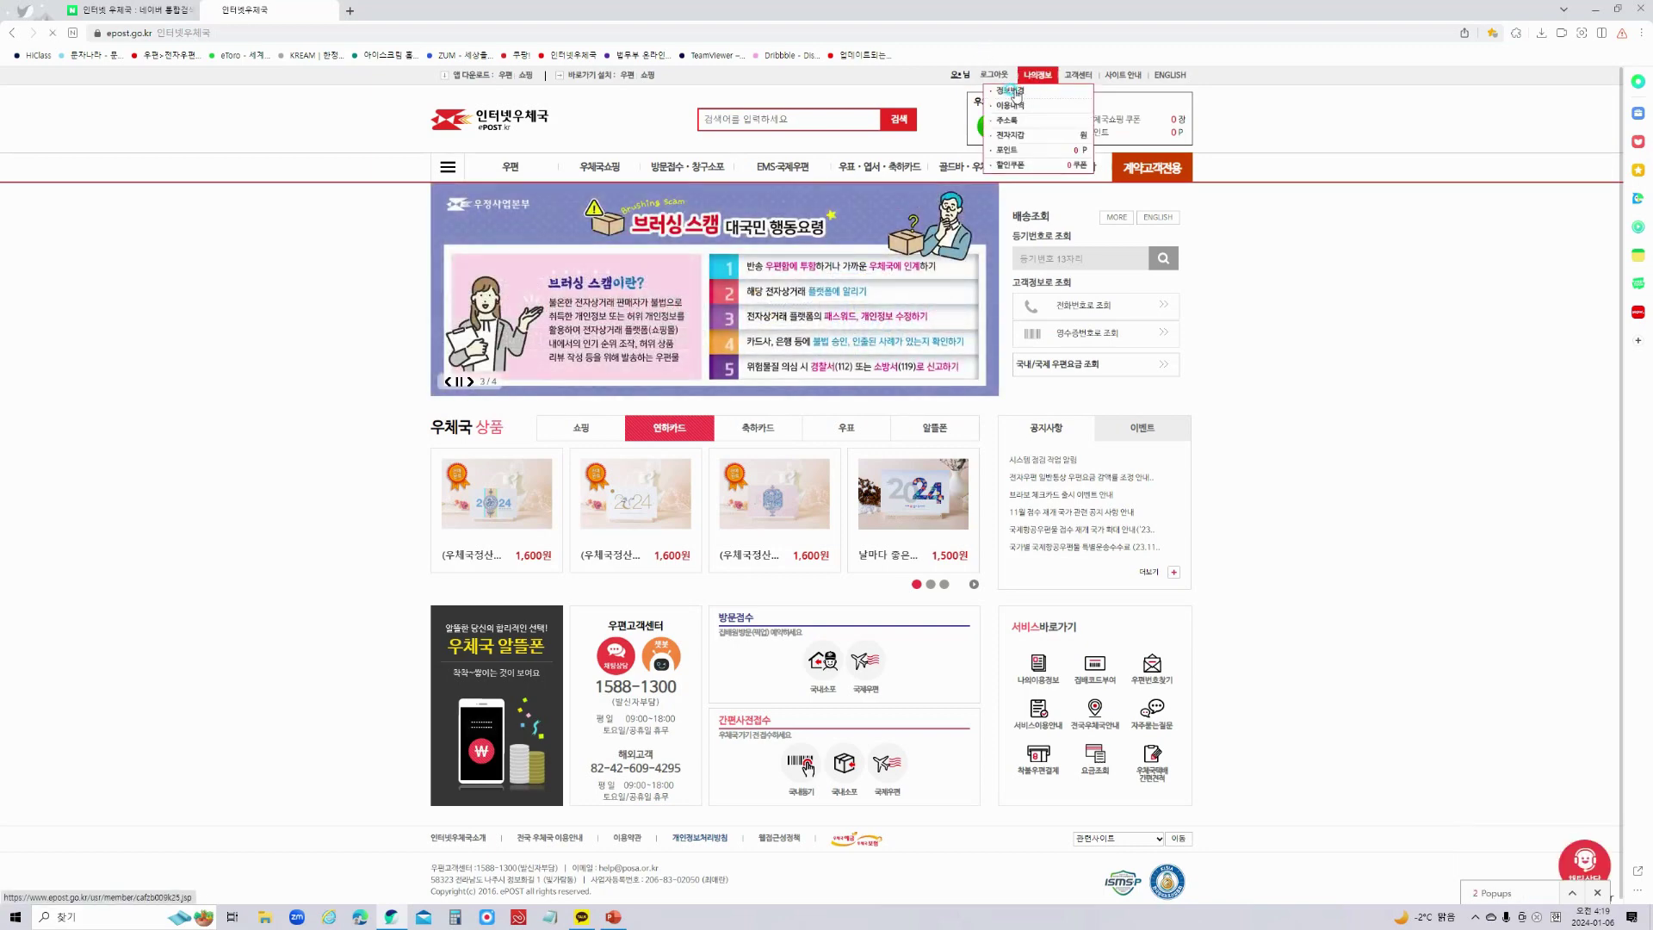
pyautogui.click(693, 344)
pyautogui.write('••••••••')
pyautogui.press('Return')
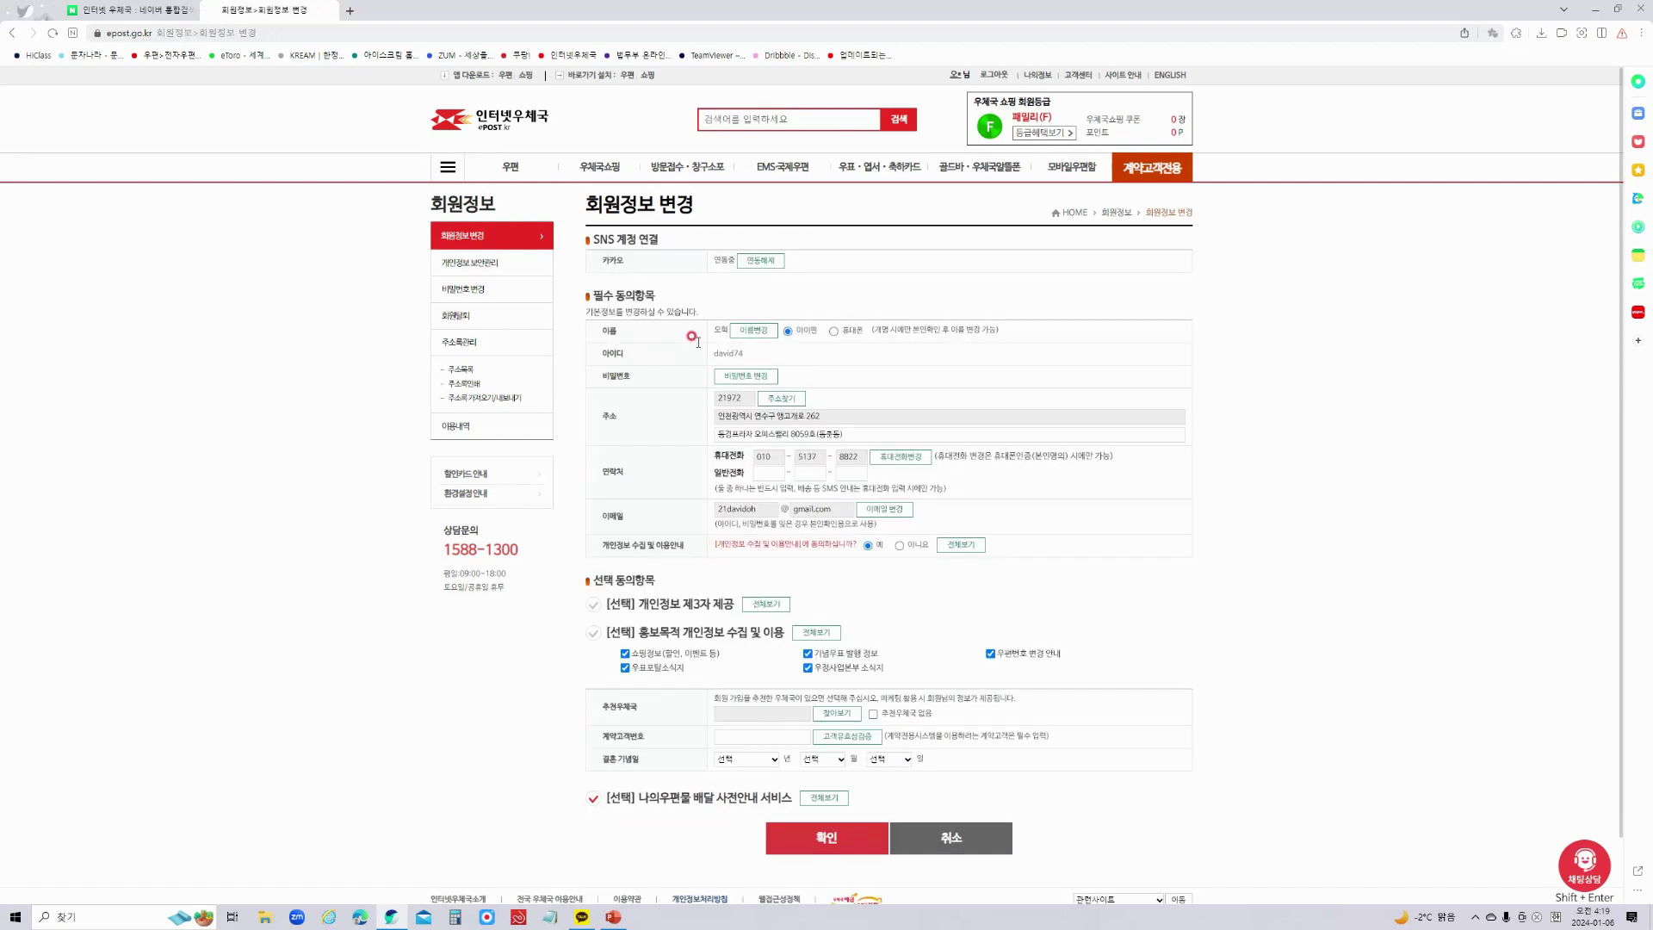
# Review the postal code, address and mobile number fields, then save the member information.
pyautogui.click(717, 415)
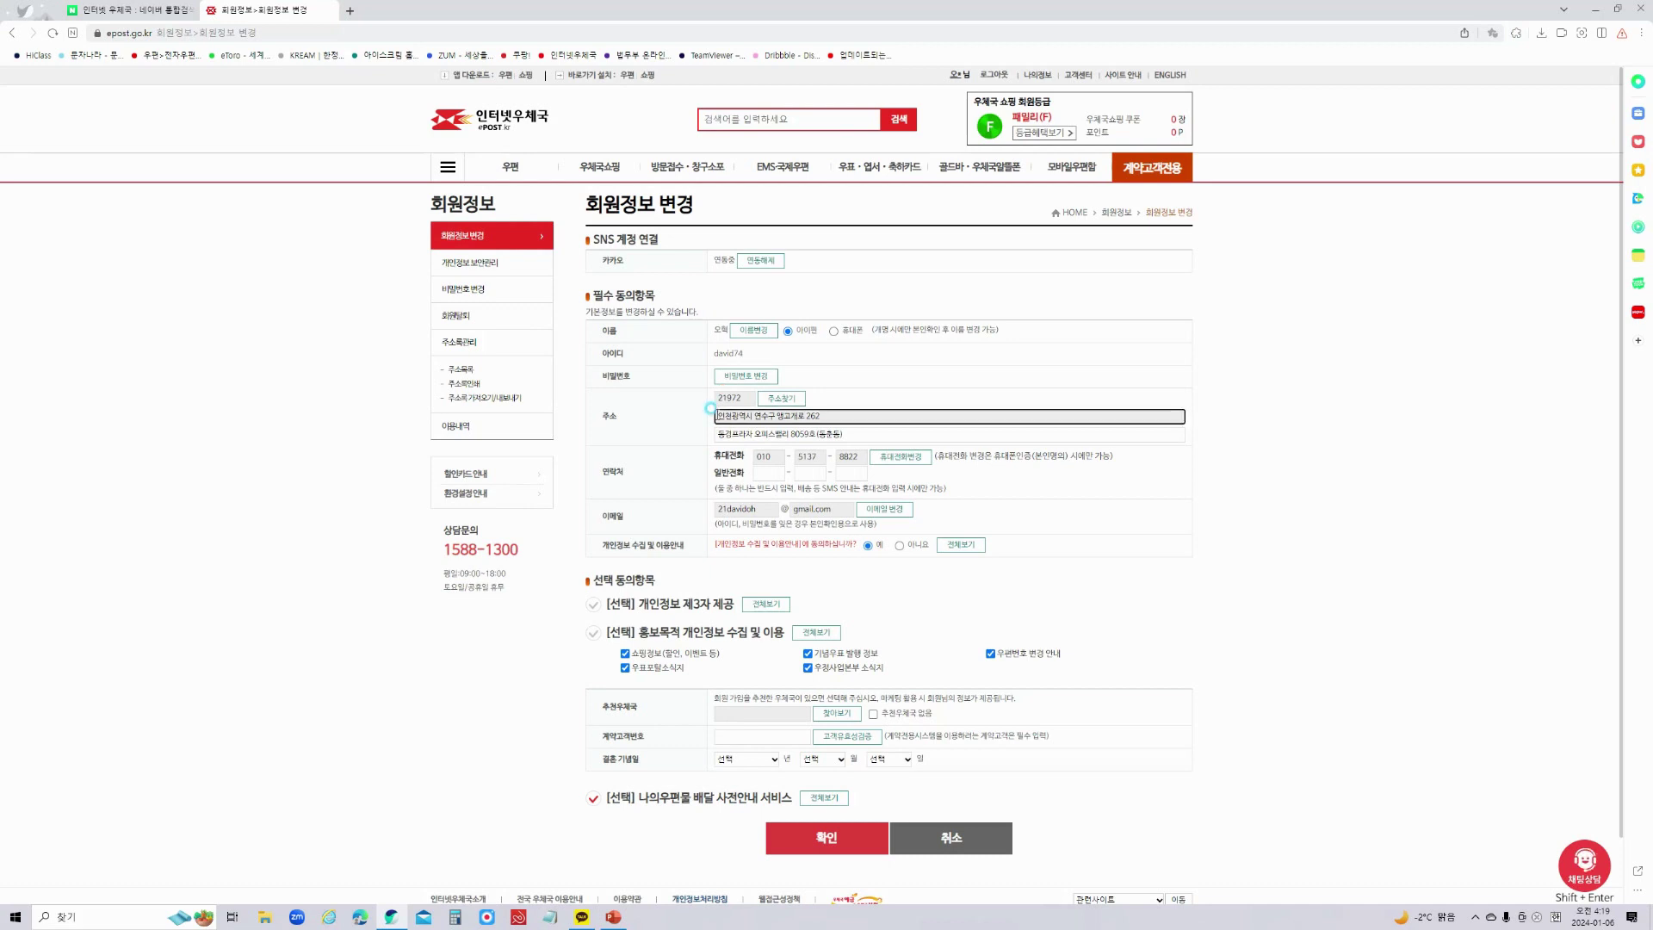
pyautogui.click(713, 331)
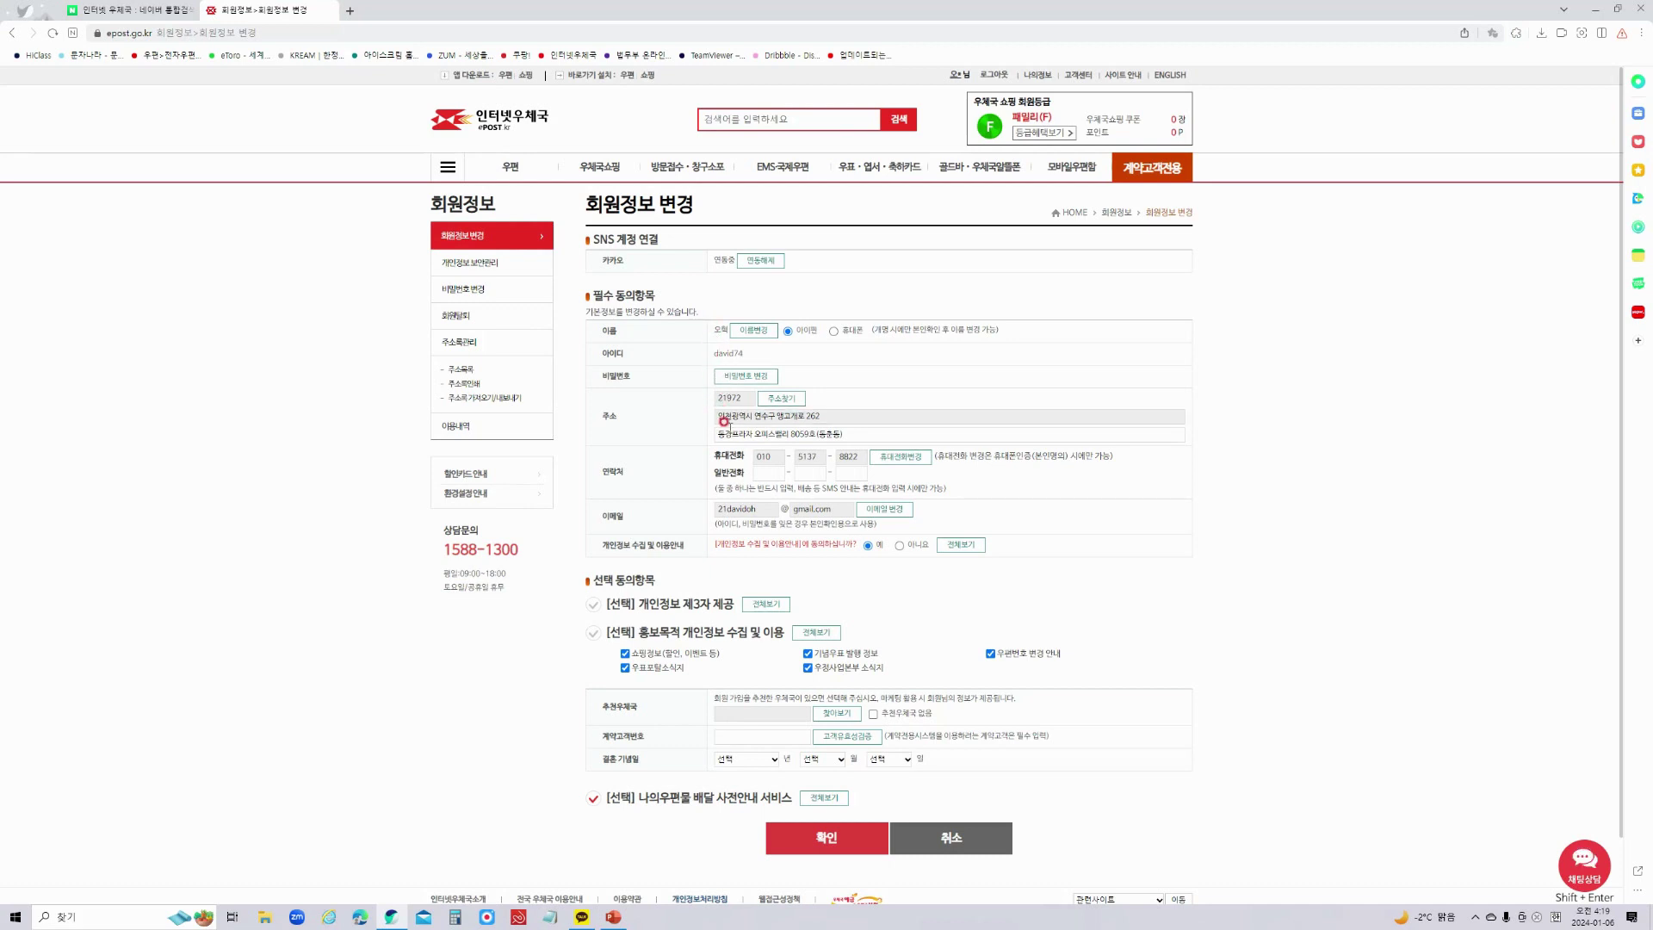
pyautogui.click(756, 456)
pyautogui.click(805, 454)
pyautogui.click(844, 453)
pyautogui.click(746, 413)
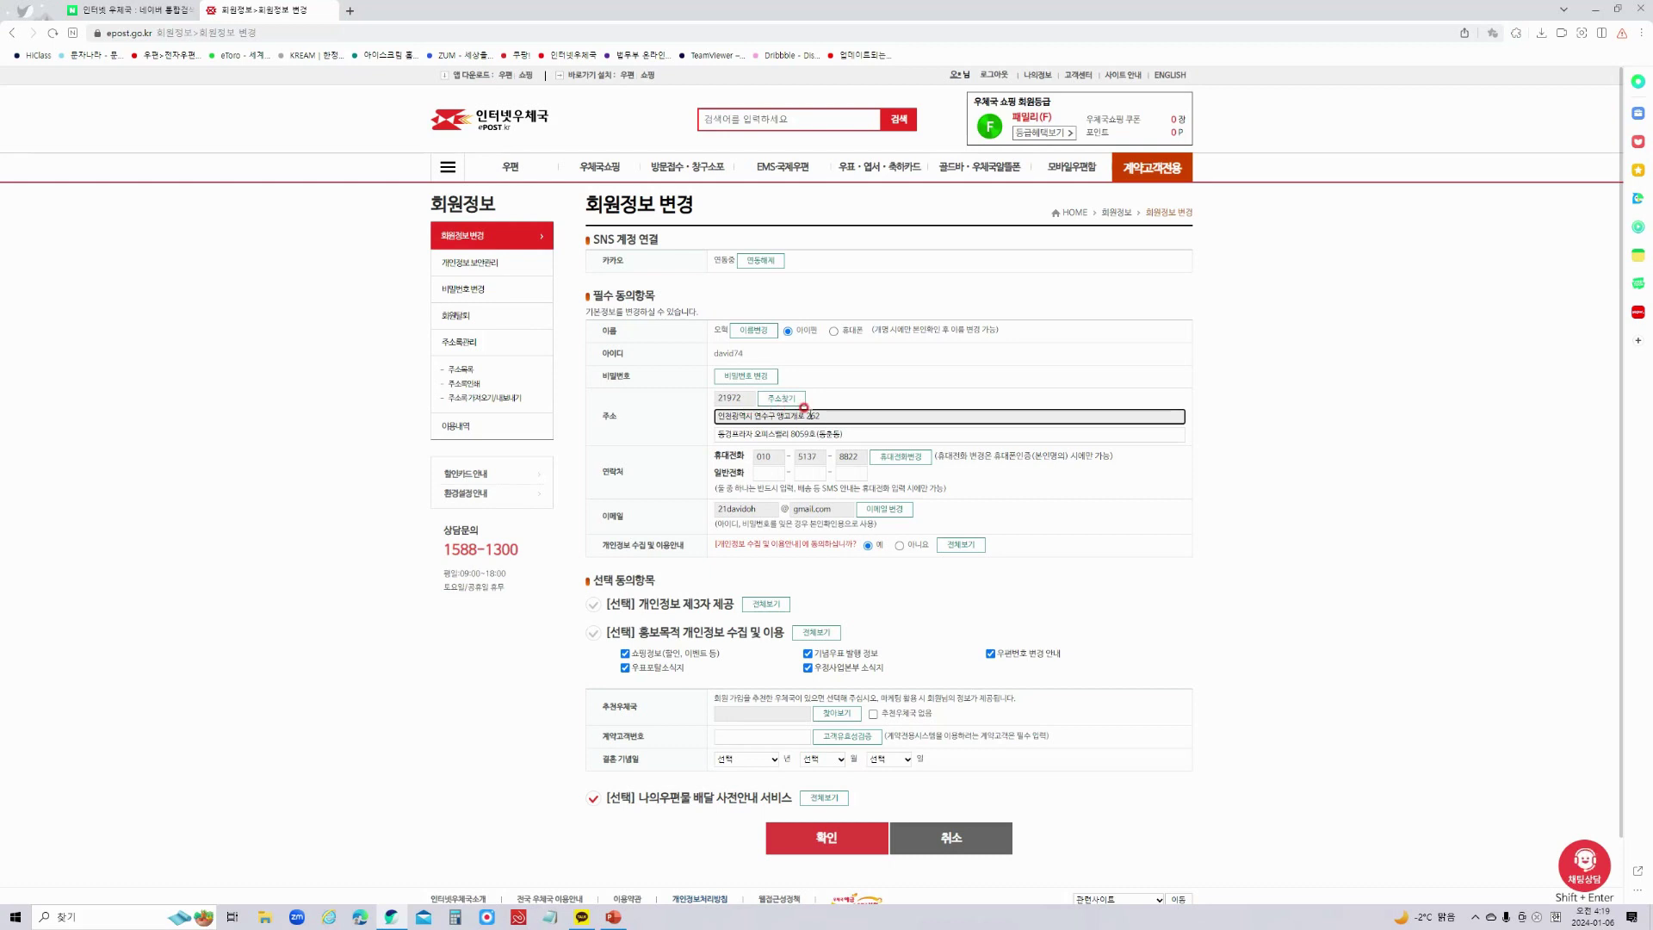
pyautogui.click(765, 427)
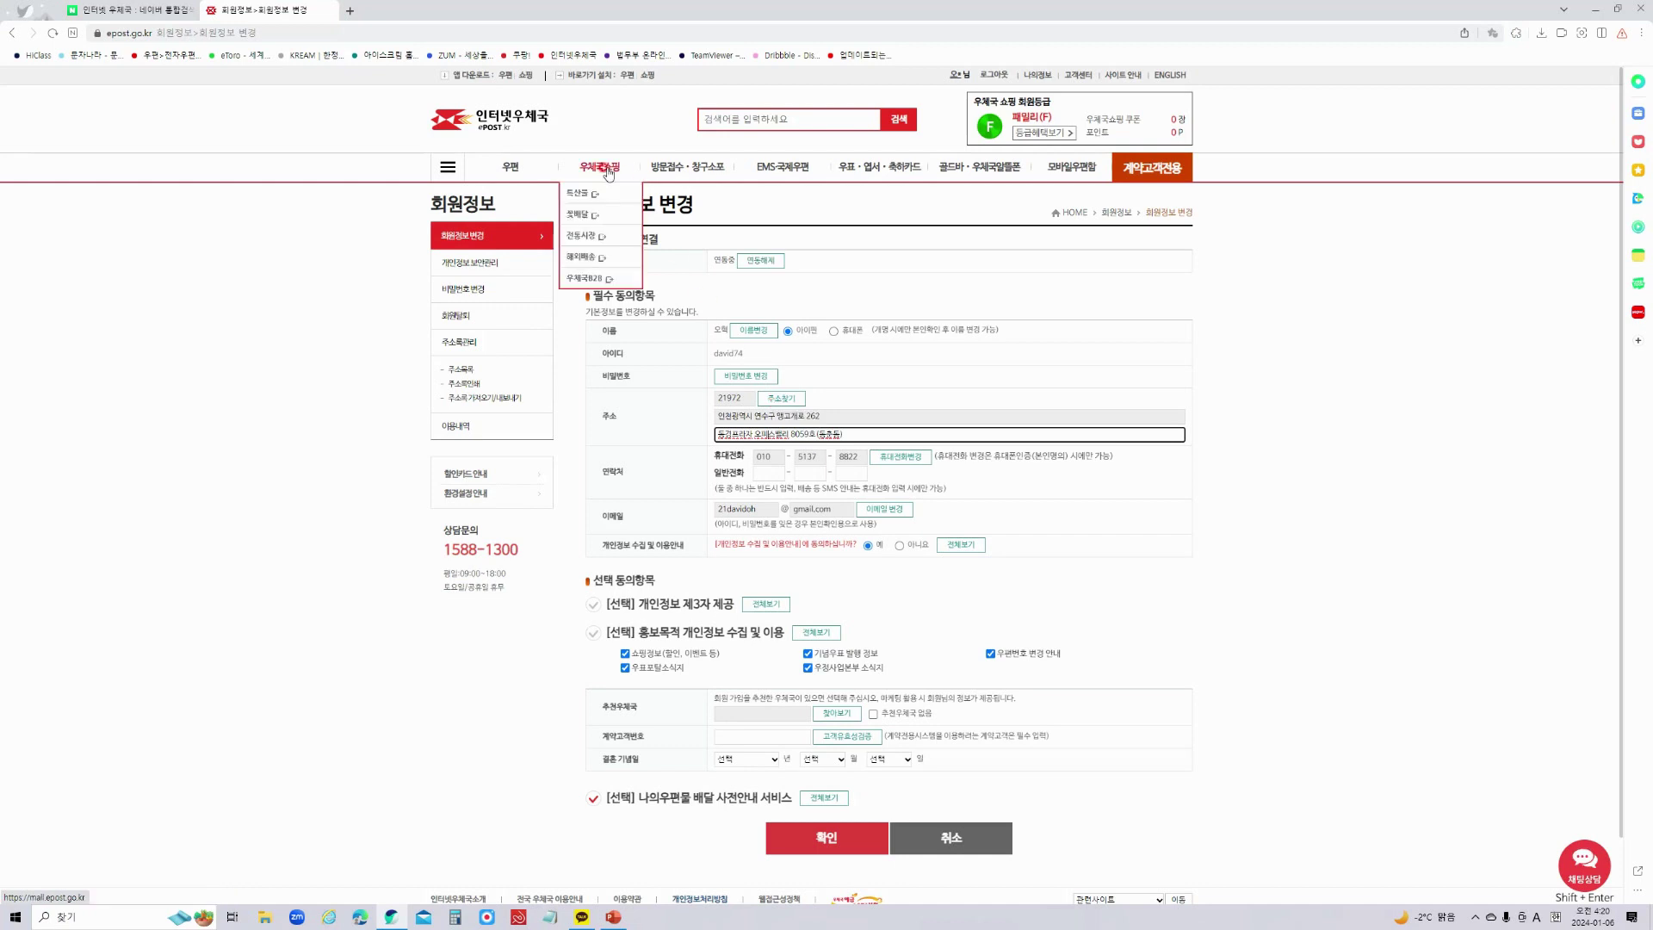
pyautogui.click(729, 403)
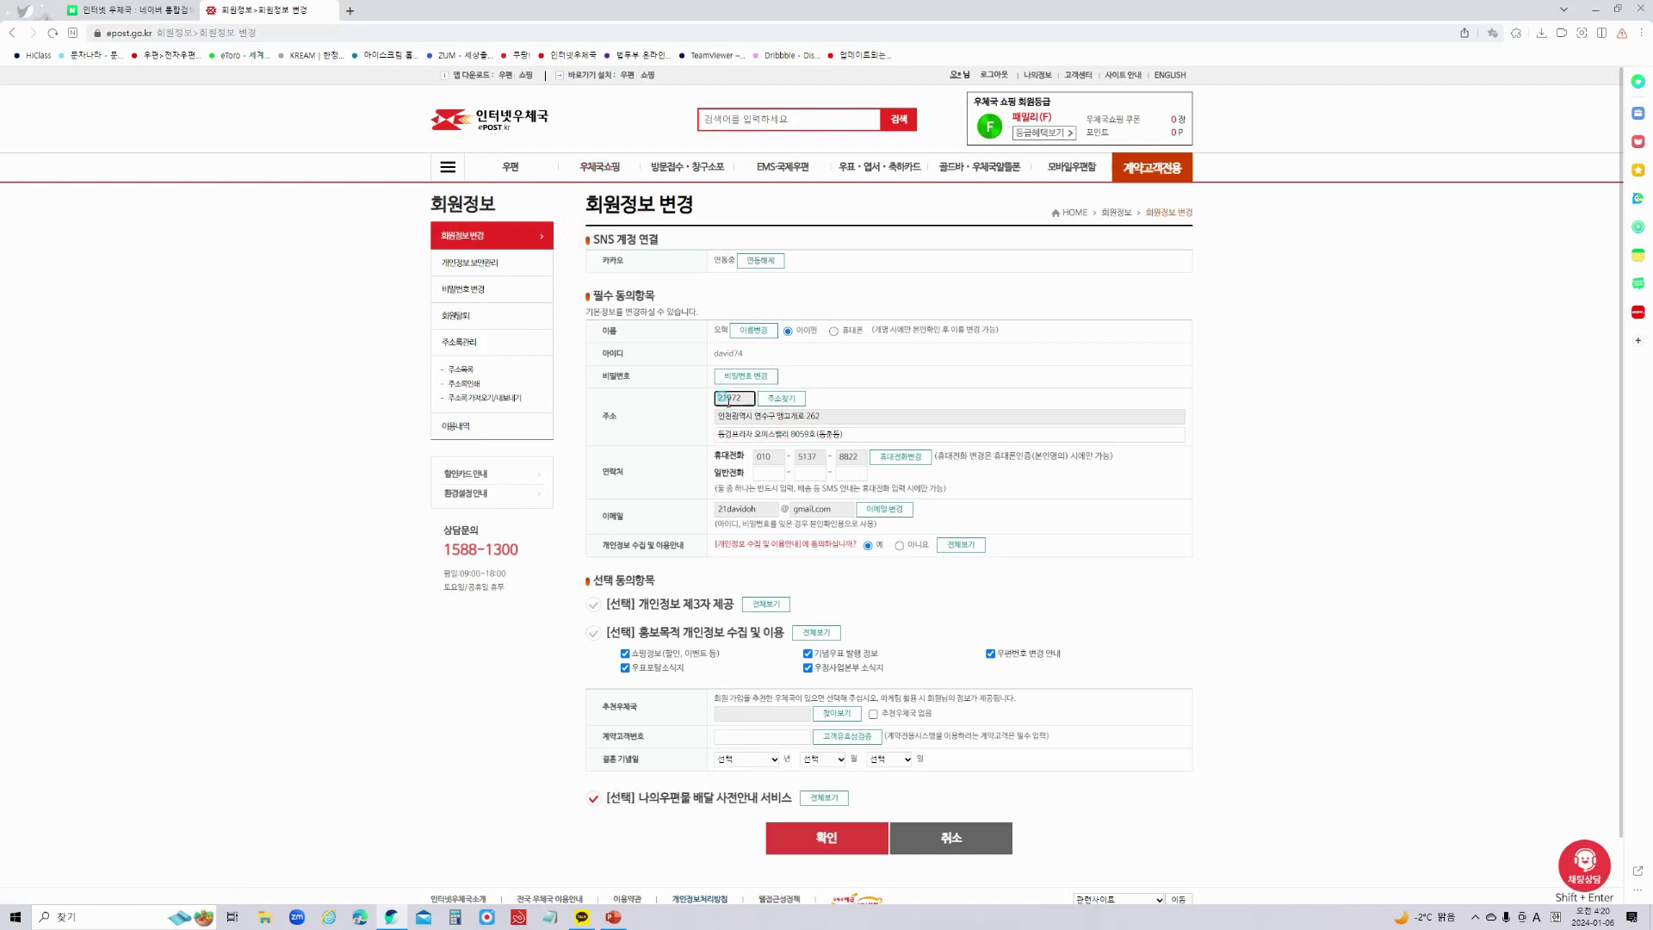
pyautogui.click(757, 433)
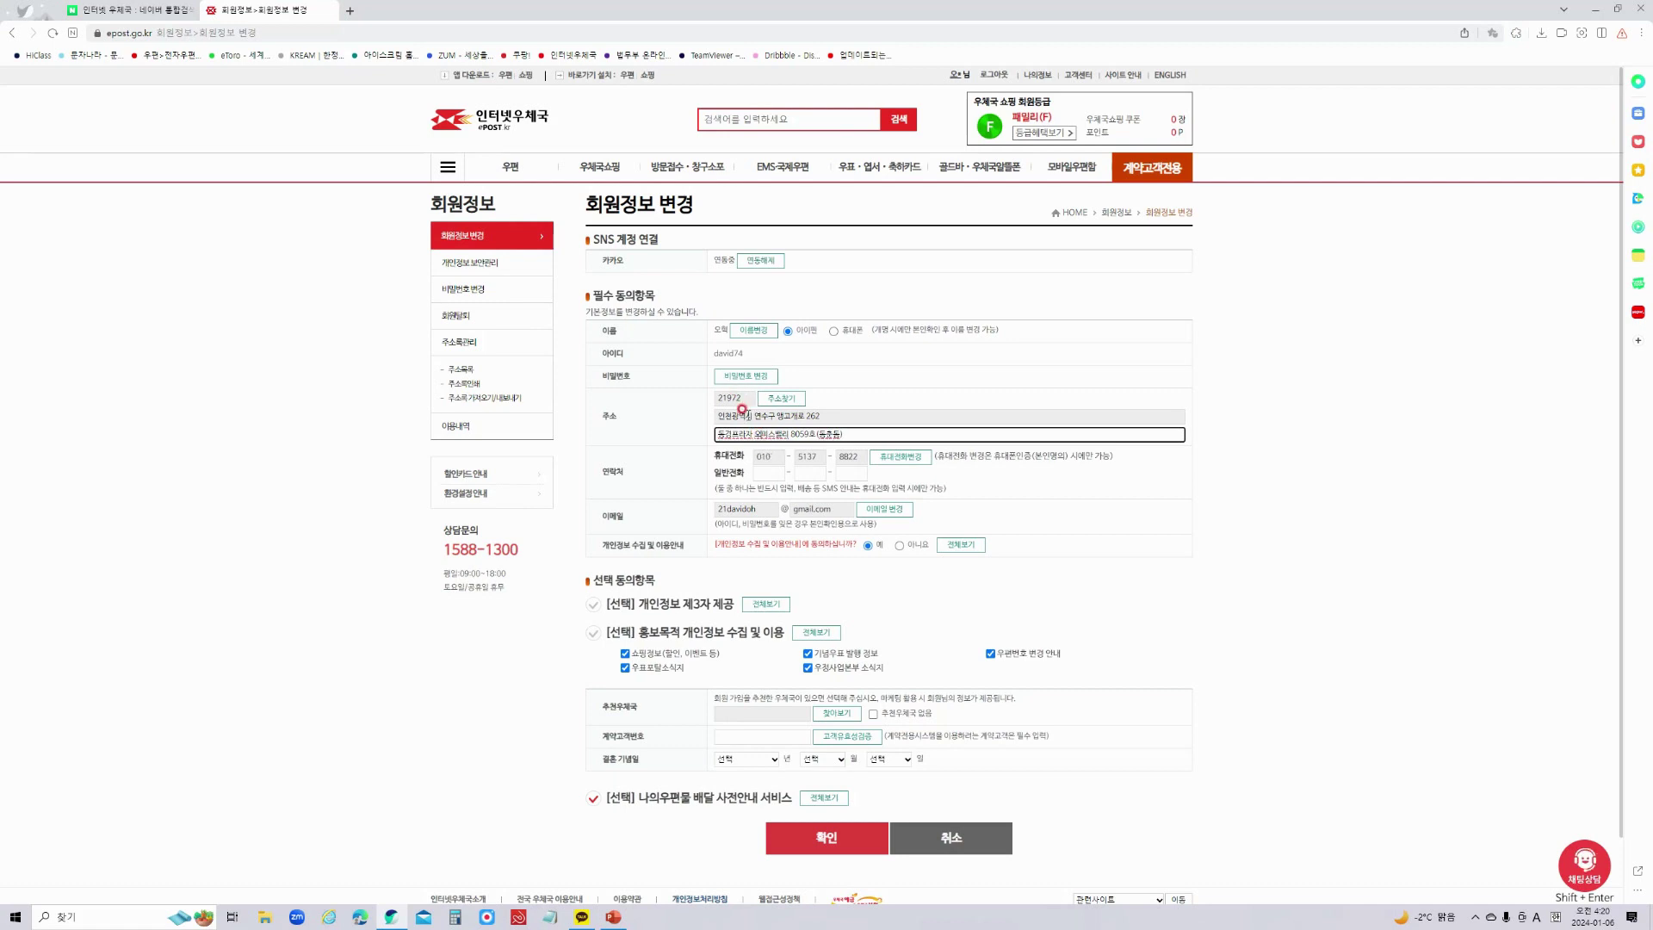
pyautogui.click(768, 456)
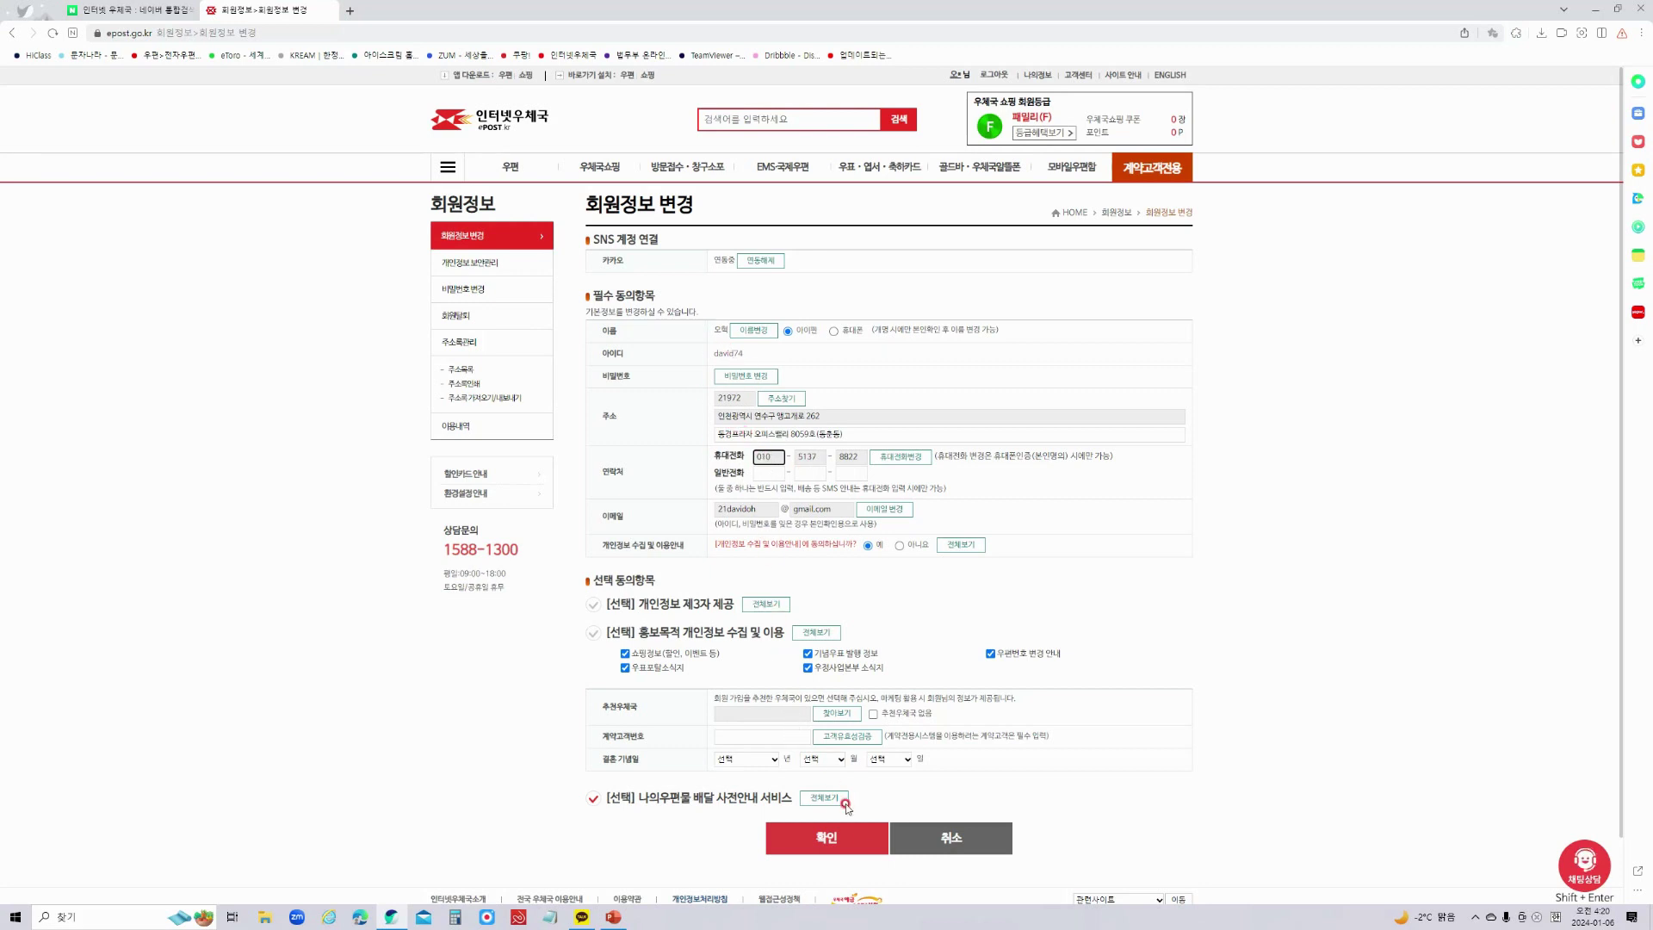
pyautogui.click(863, 837)
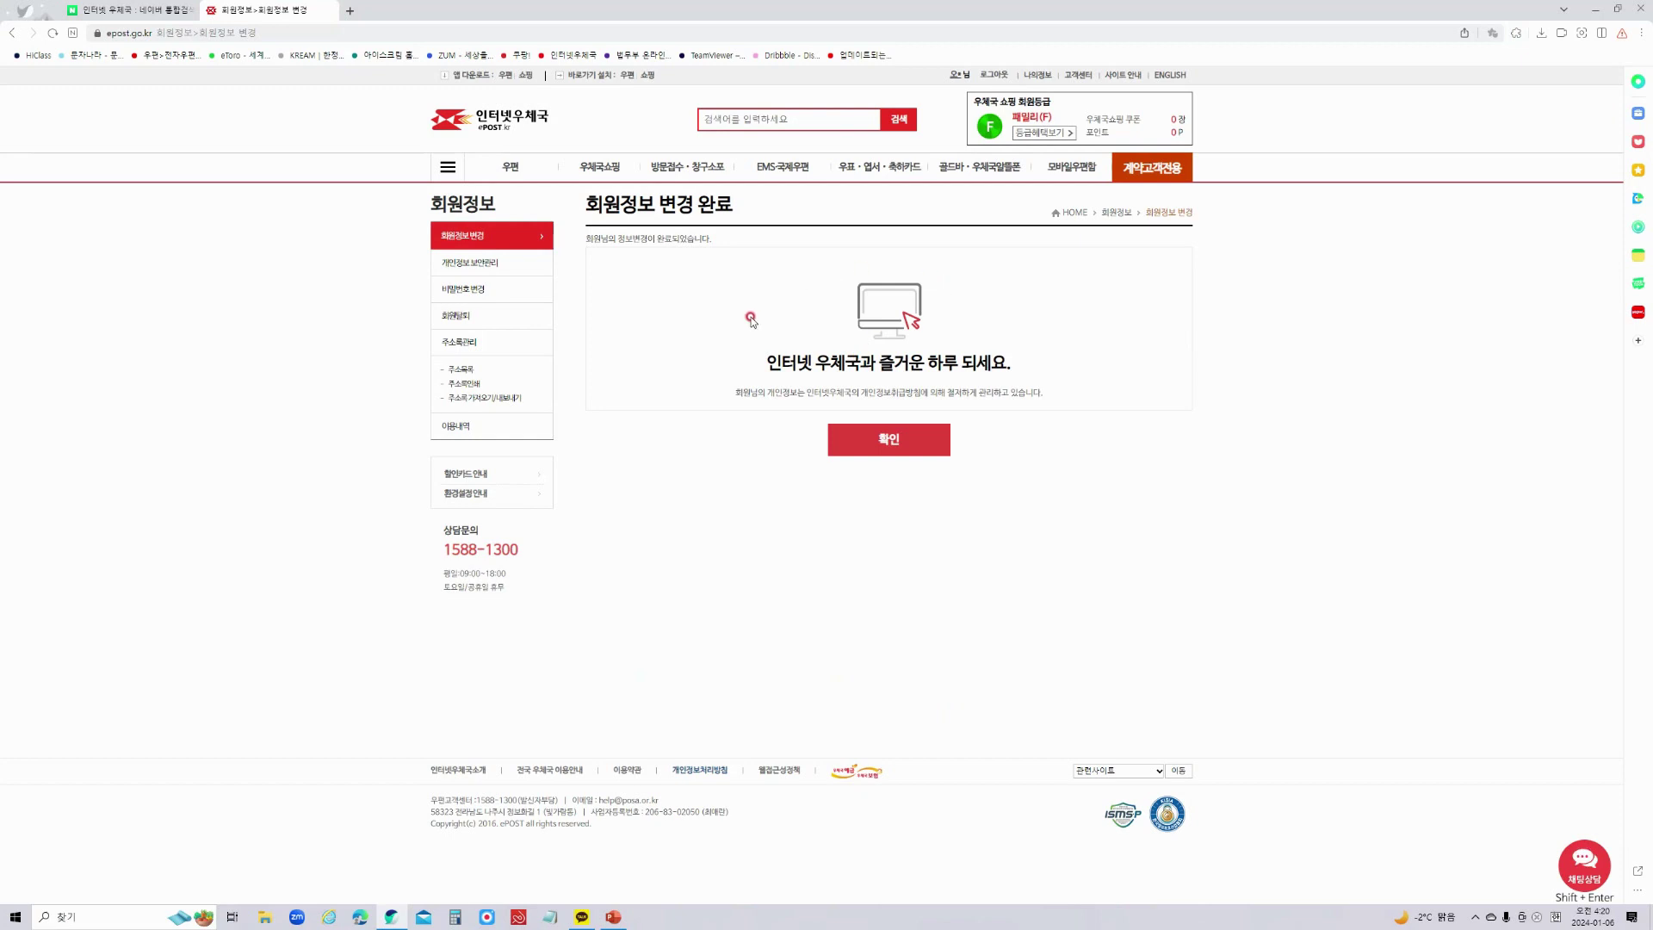
# Open the 주소록 address book from the 나의정보 menu.
pyautogui.moveTo(1040, 75)
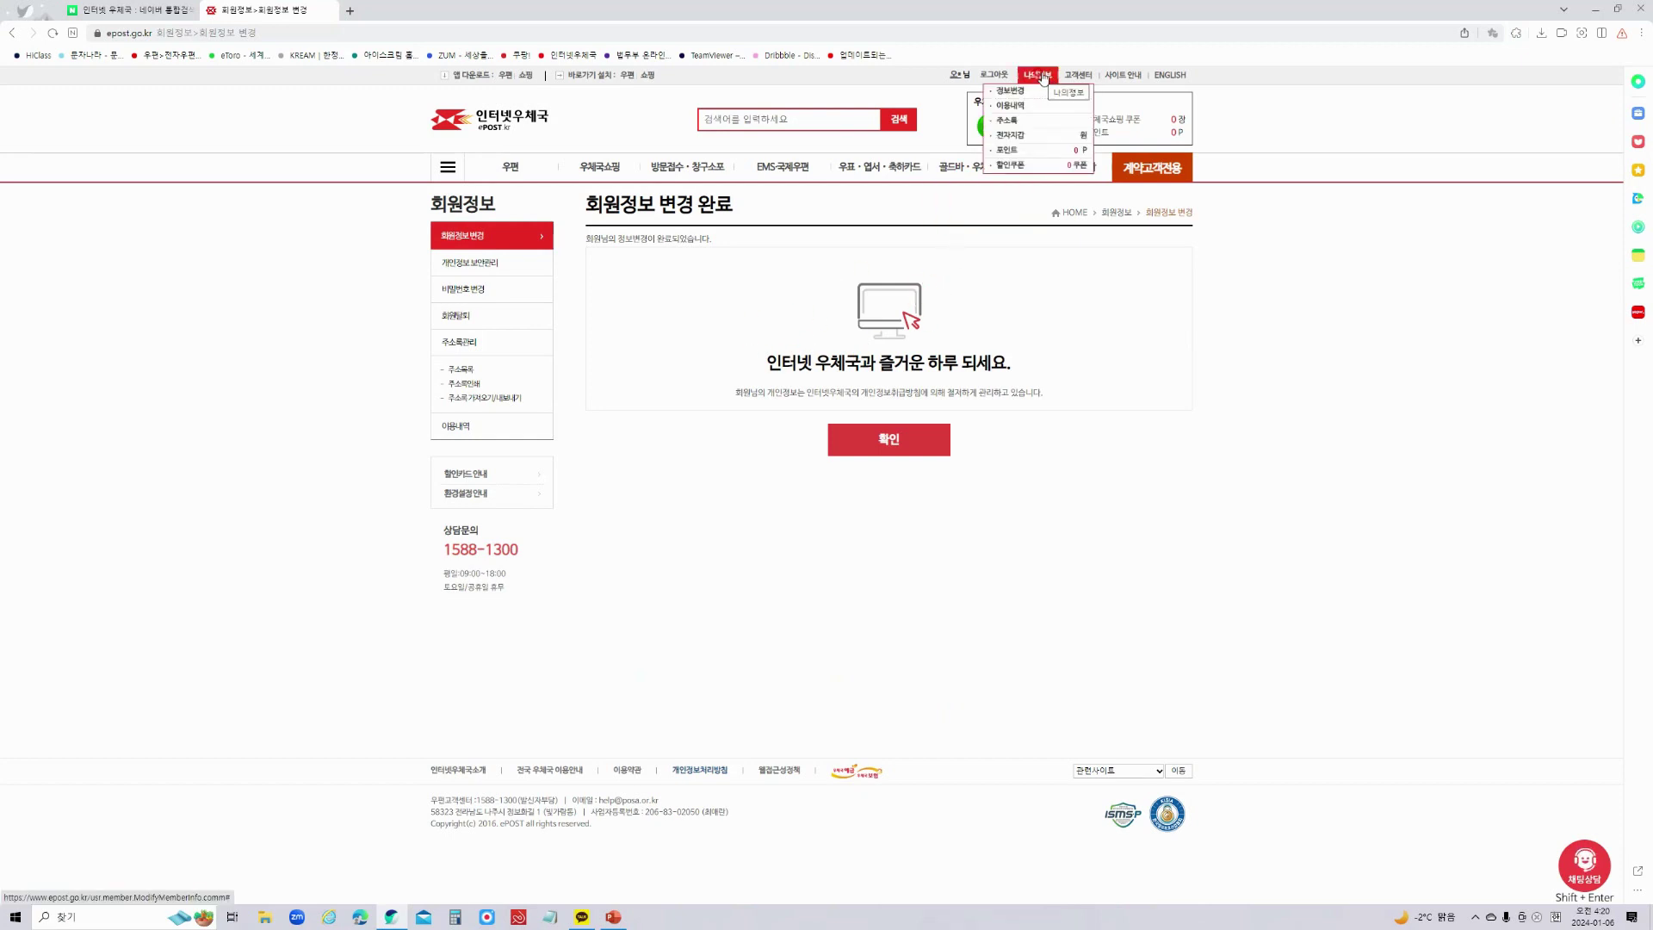
pyautogui.click(1045, 89)
pyautogui.moveTo(1038, 78)
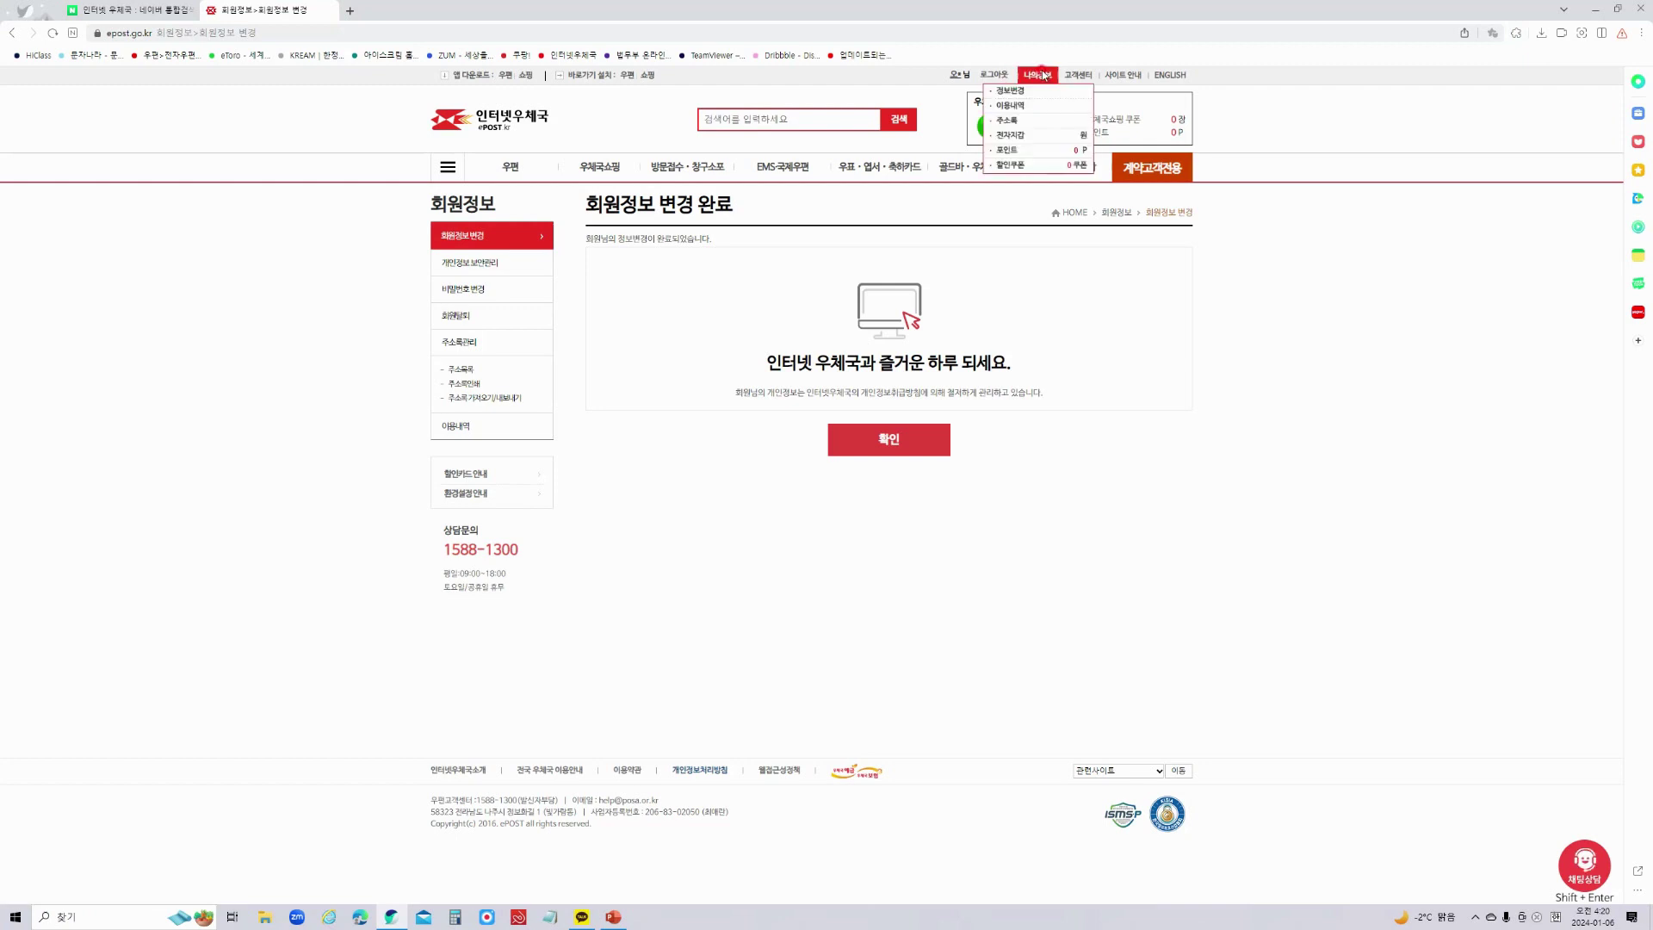
pyautogui.click(1009, 124)
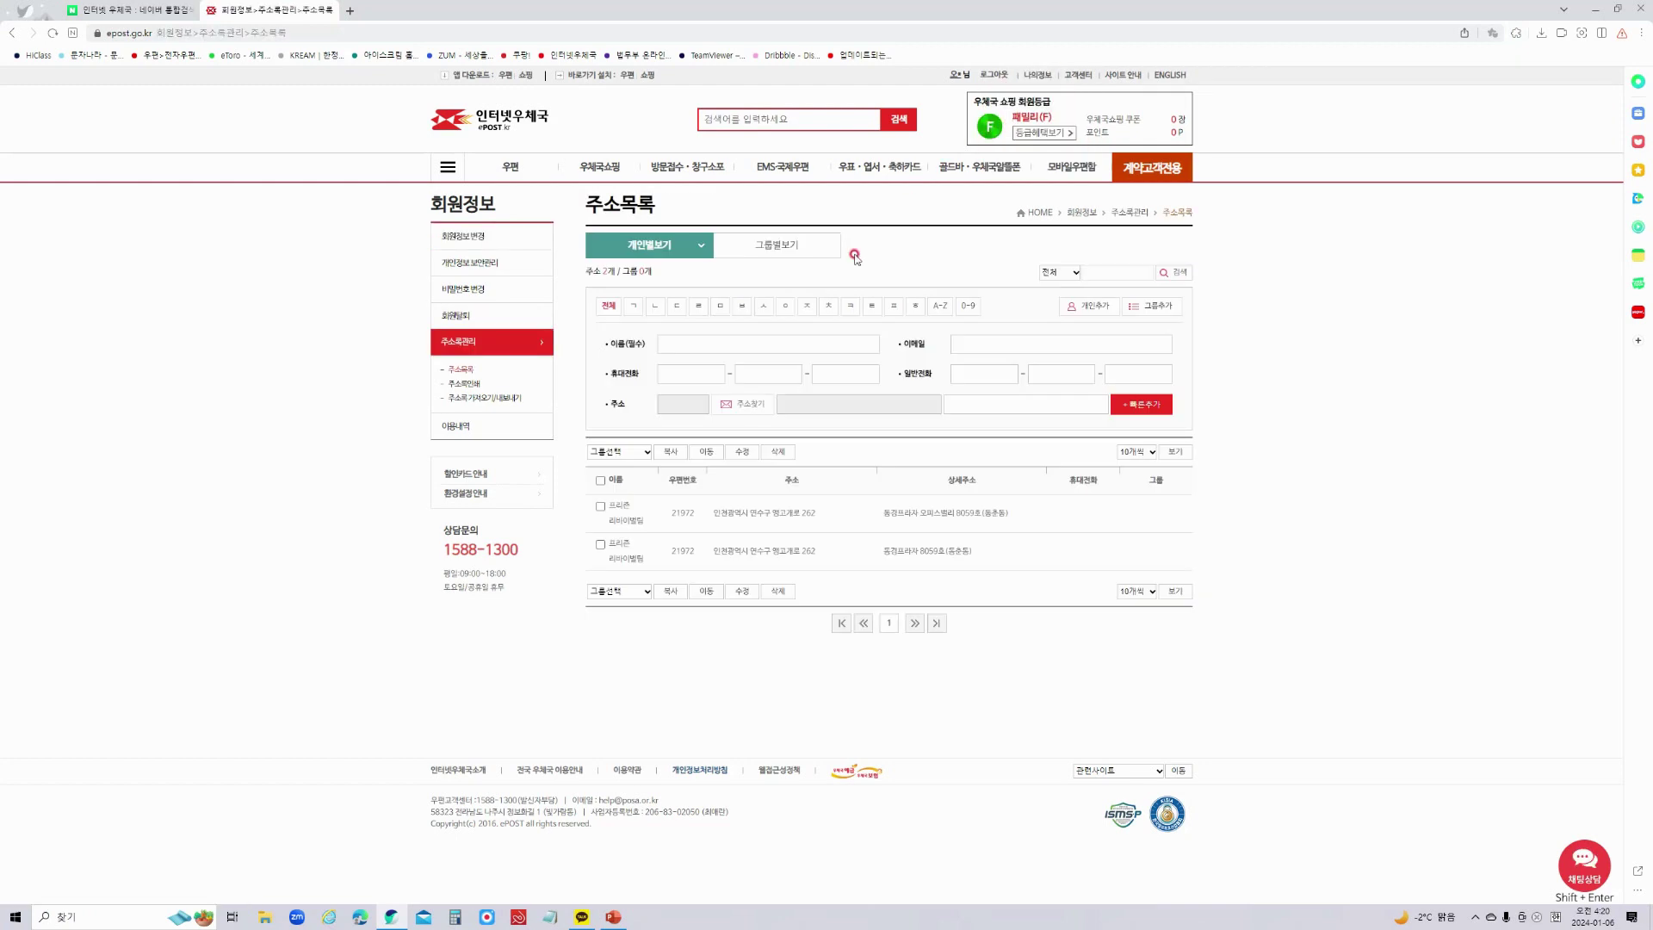
# Delete the second saved address entry and confirm both notices.
pyautogui.click(600, 538)
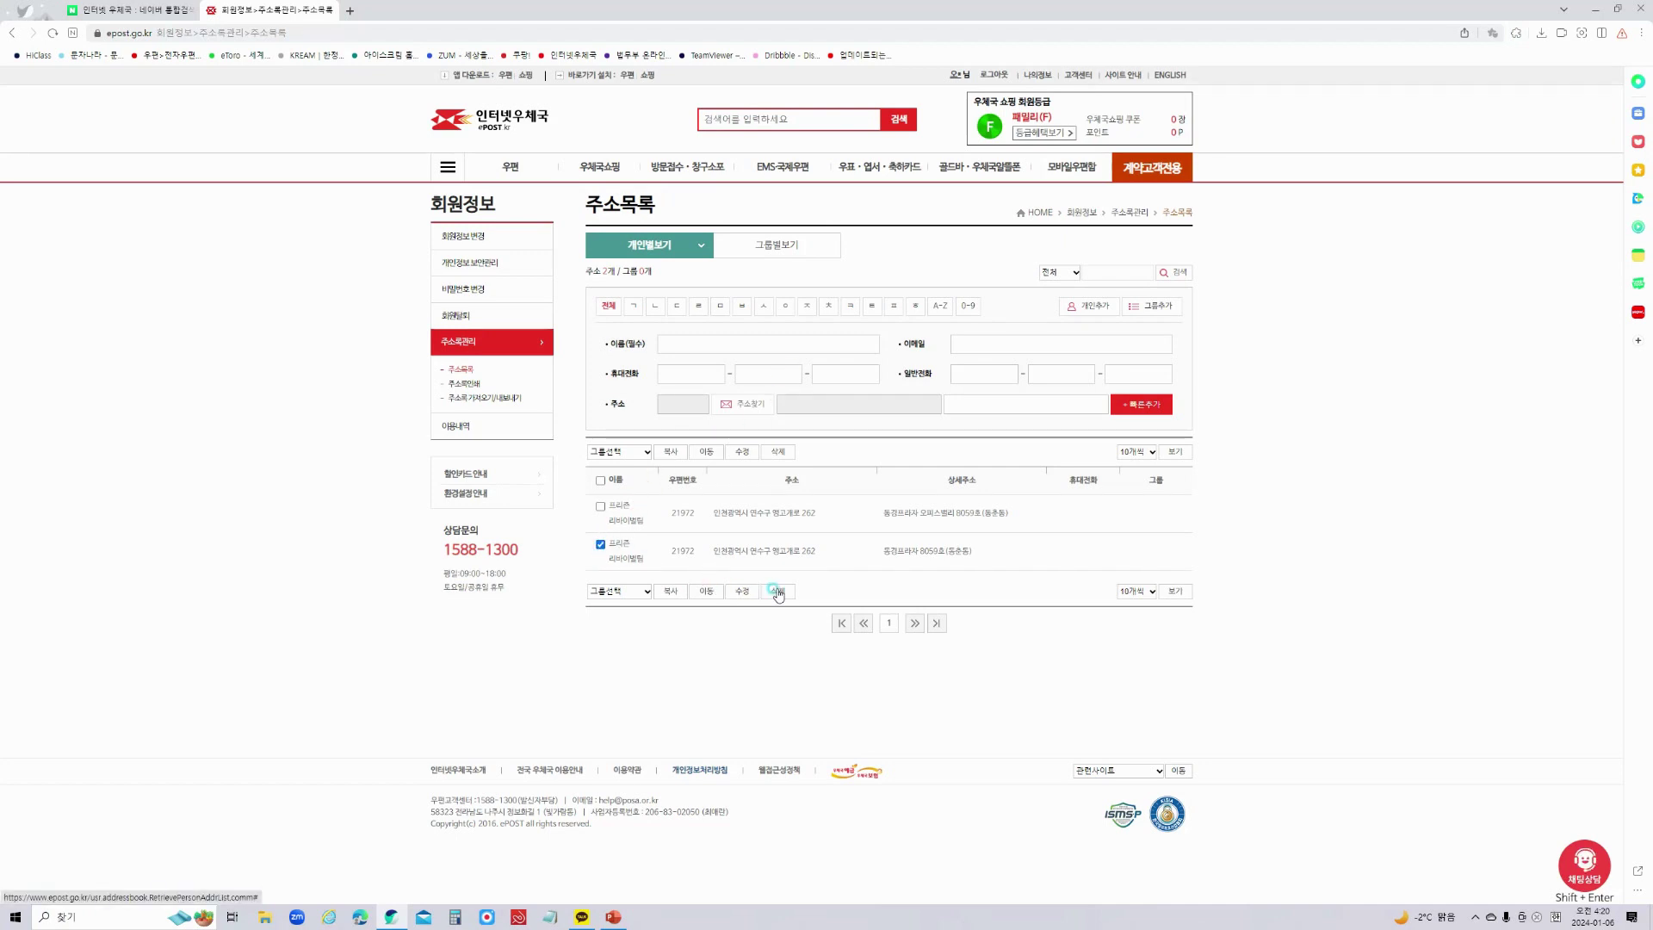
pyautogui.click(777, 591)
pyautogui.click(876, 109)
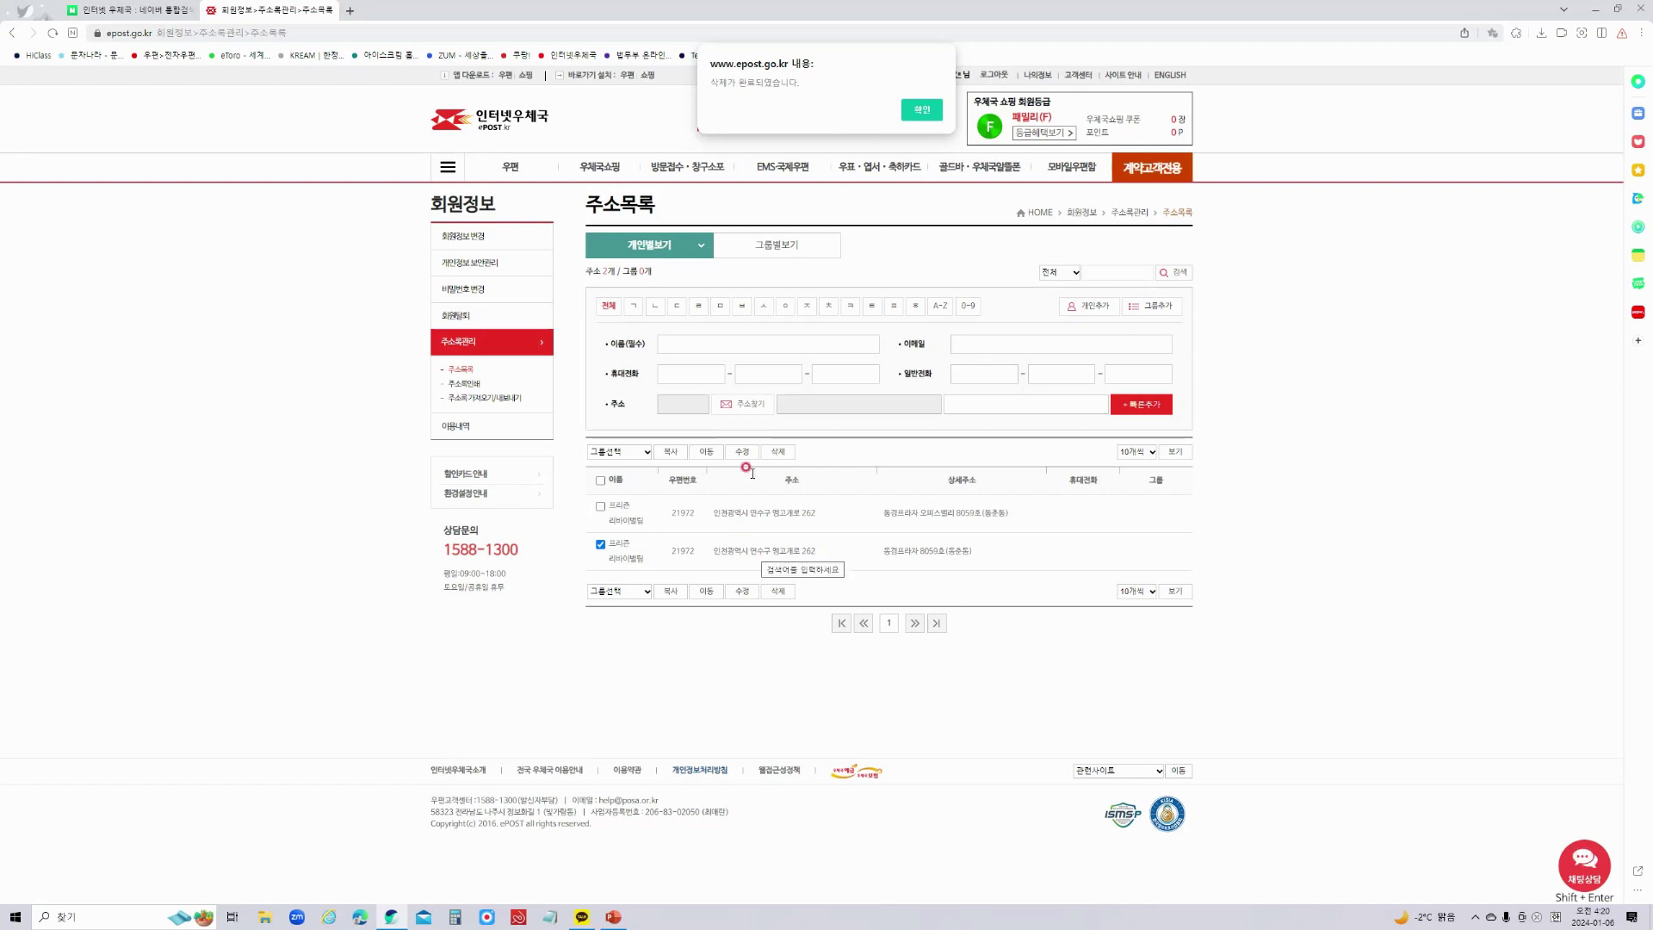
pyautogui.click(919, 110)
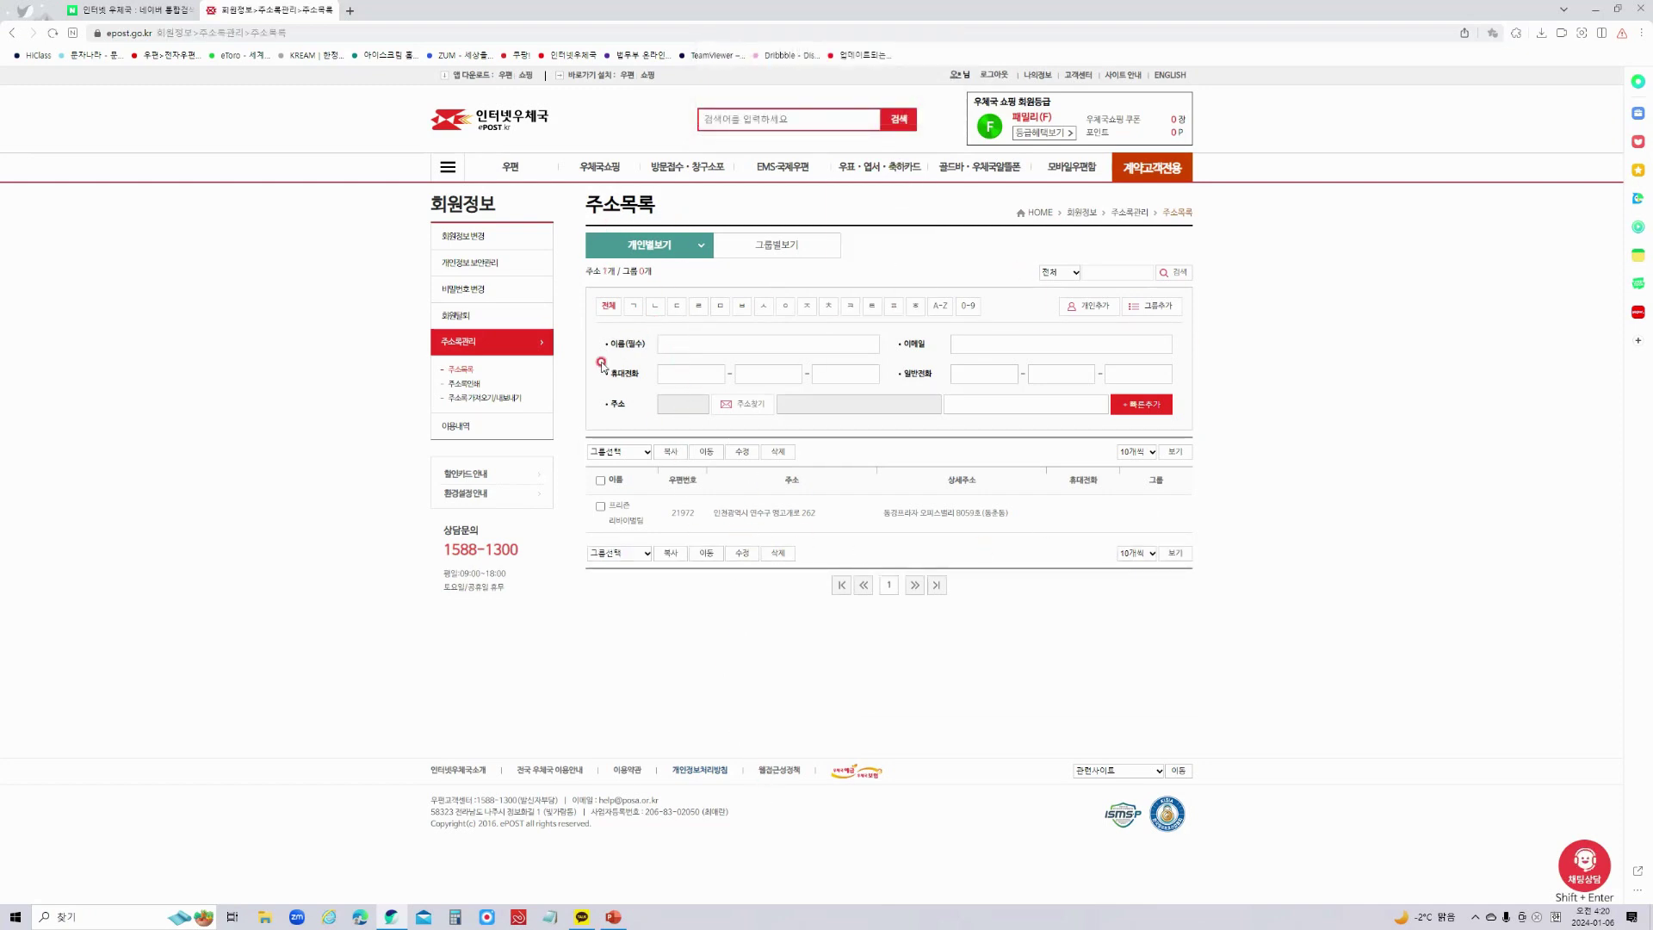
# Enter the new contact's name in the quick-add 이름(필수) field.
pyautogui.click(682, 343)
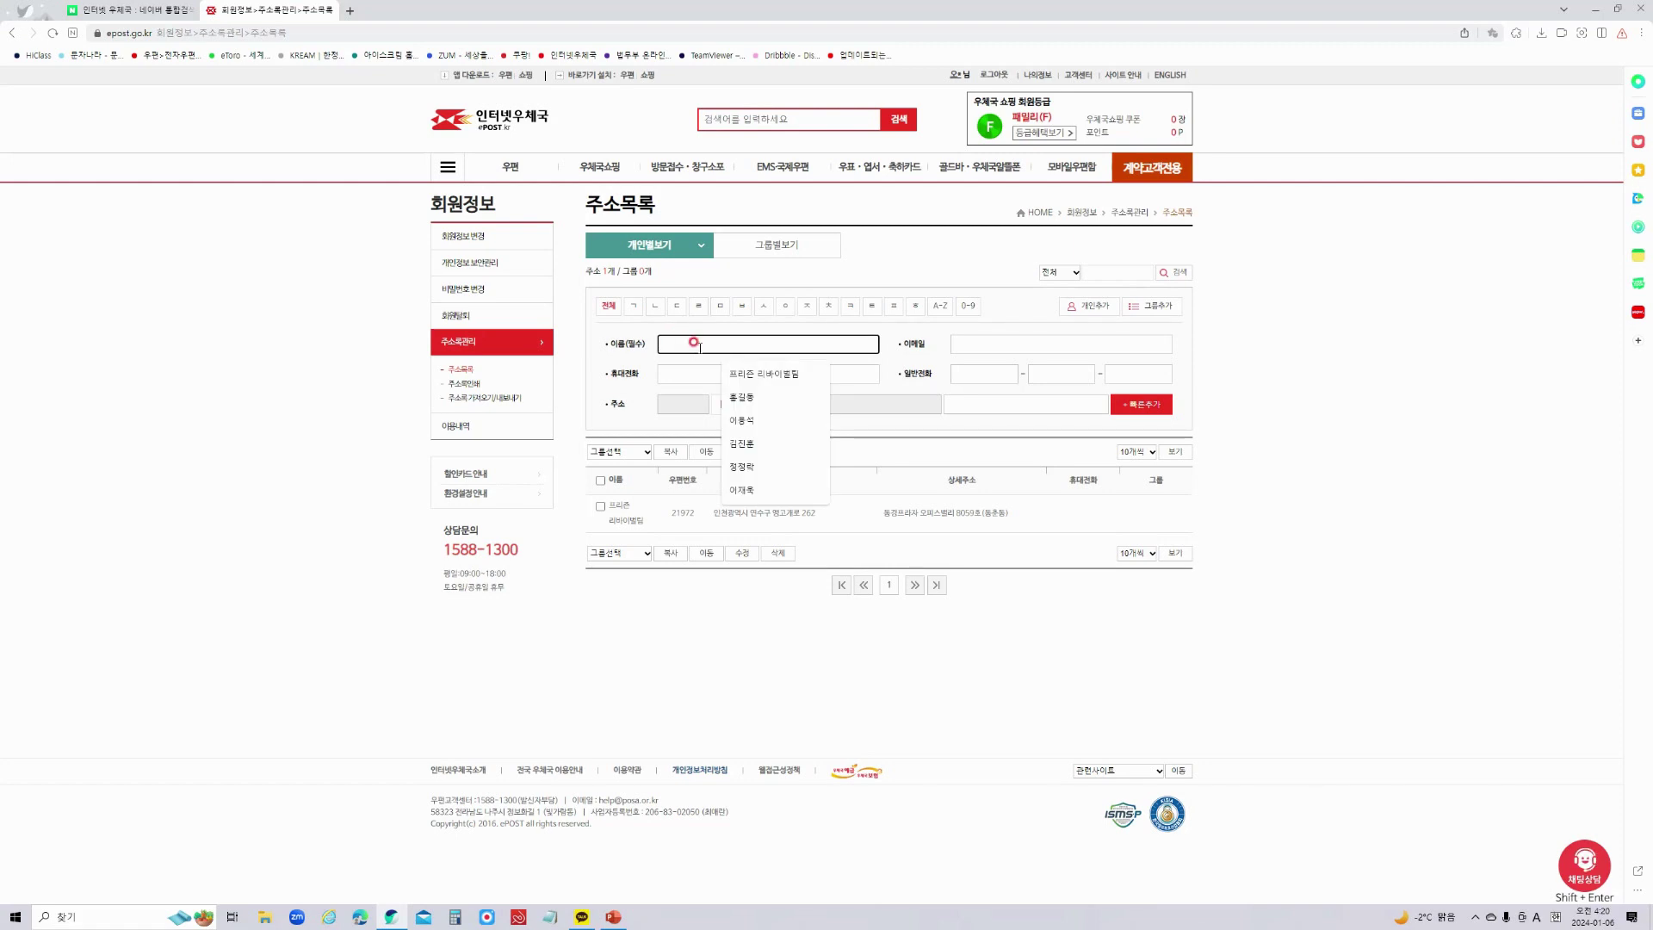
pyautogui.write('vml')
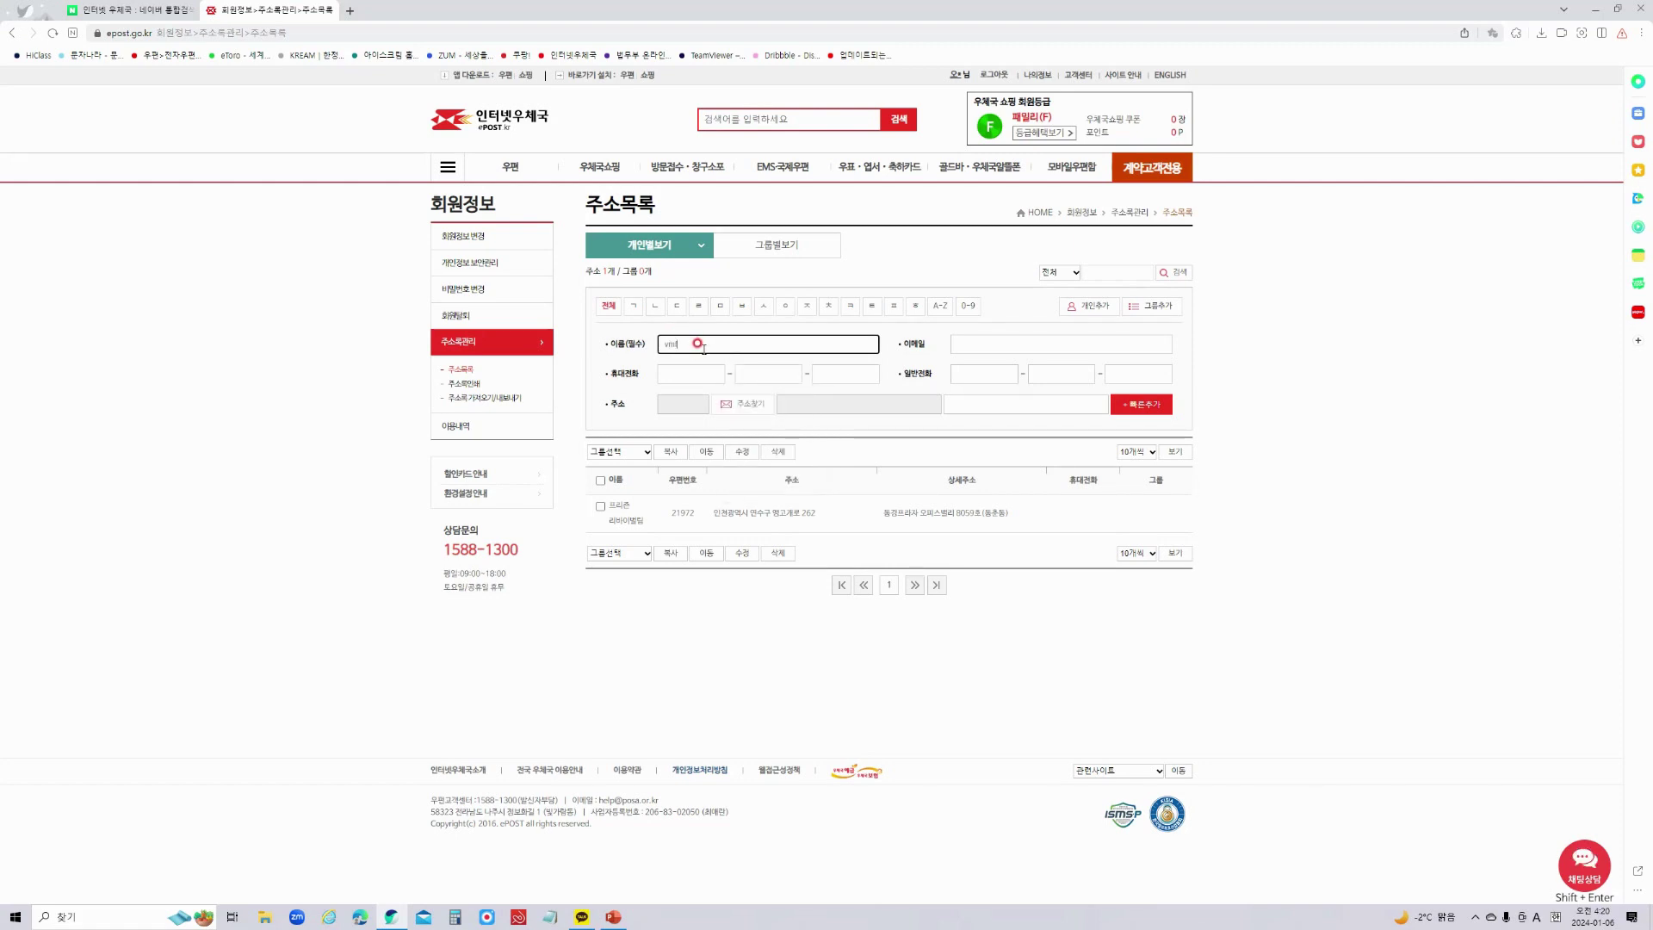
pyautogui.press('BackSpace')
pyautogui.press('BackSpace')
pyautogui.press('BackSpace')
pyautogui.write('ㅍㅡ리즌')
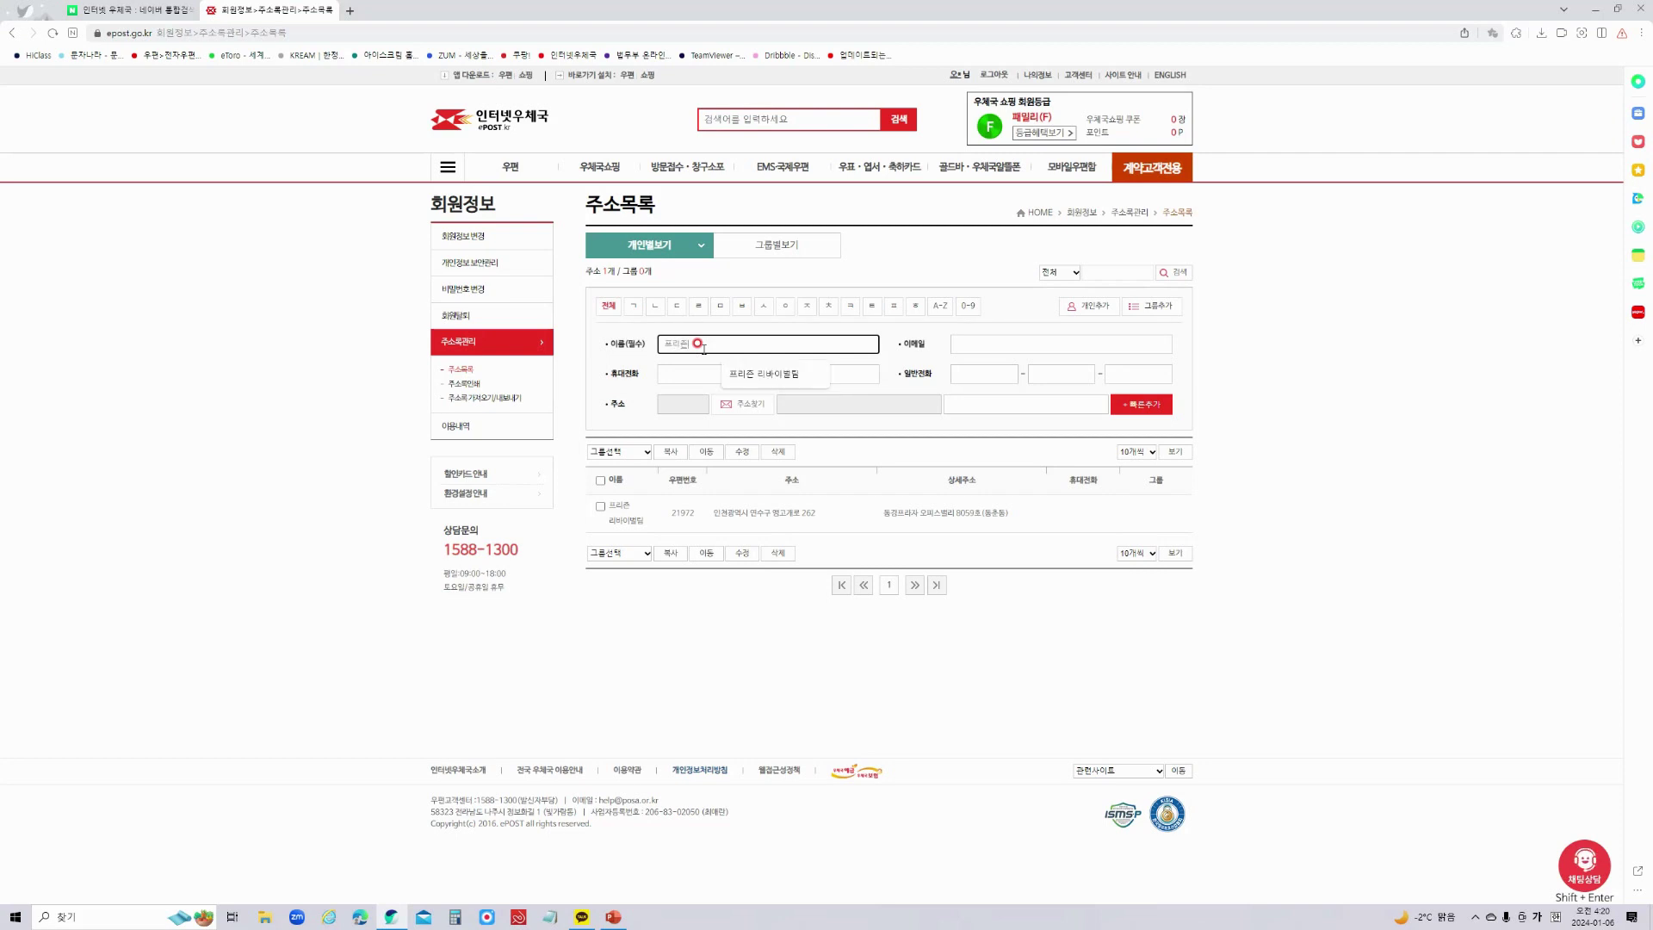
pyautogui.write(' 리바이벌')
pyautogui.write('딩')
pyautogui.click(971, 339)
pyautogui.click(689, 370)
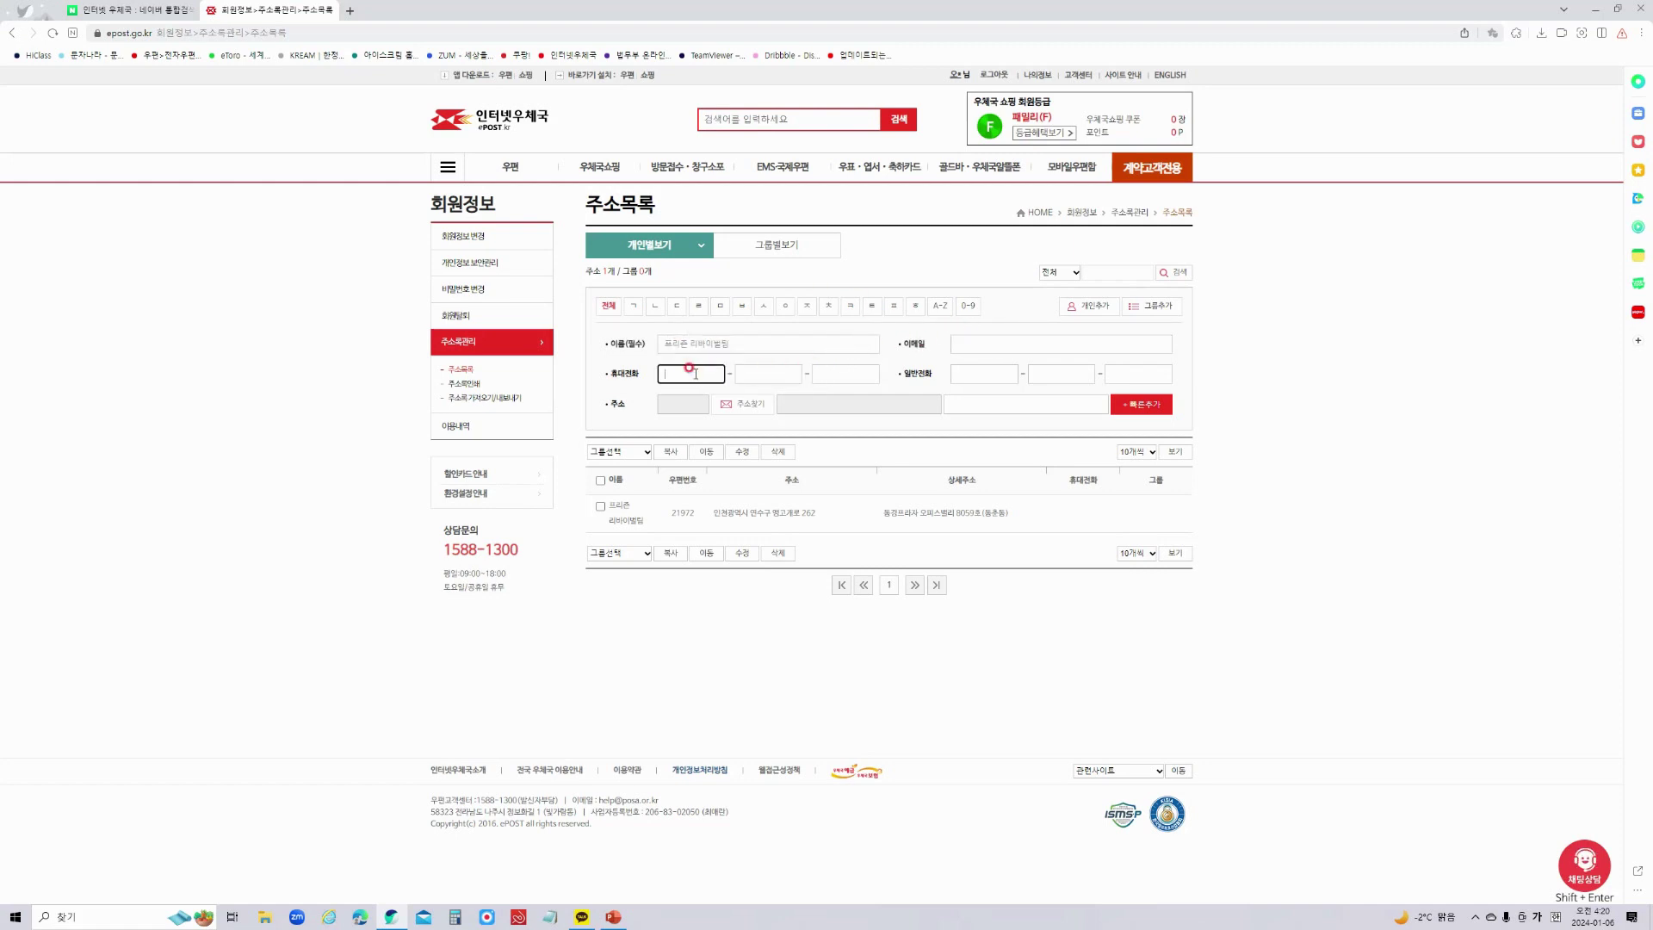
# Fill in the contact's landline number starting with the 02 area code.
pyautogui.click(957, 370)
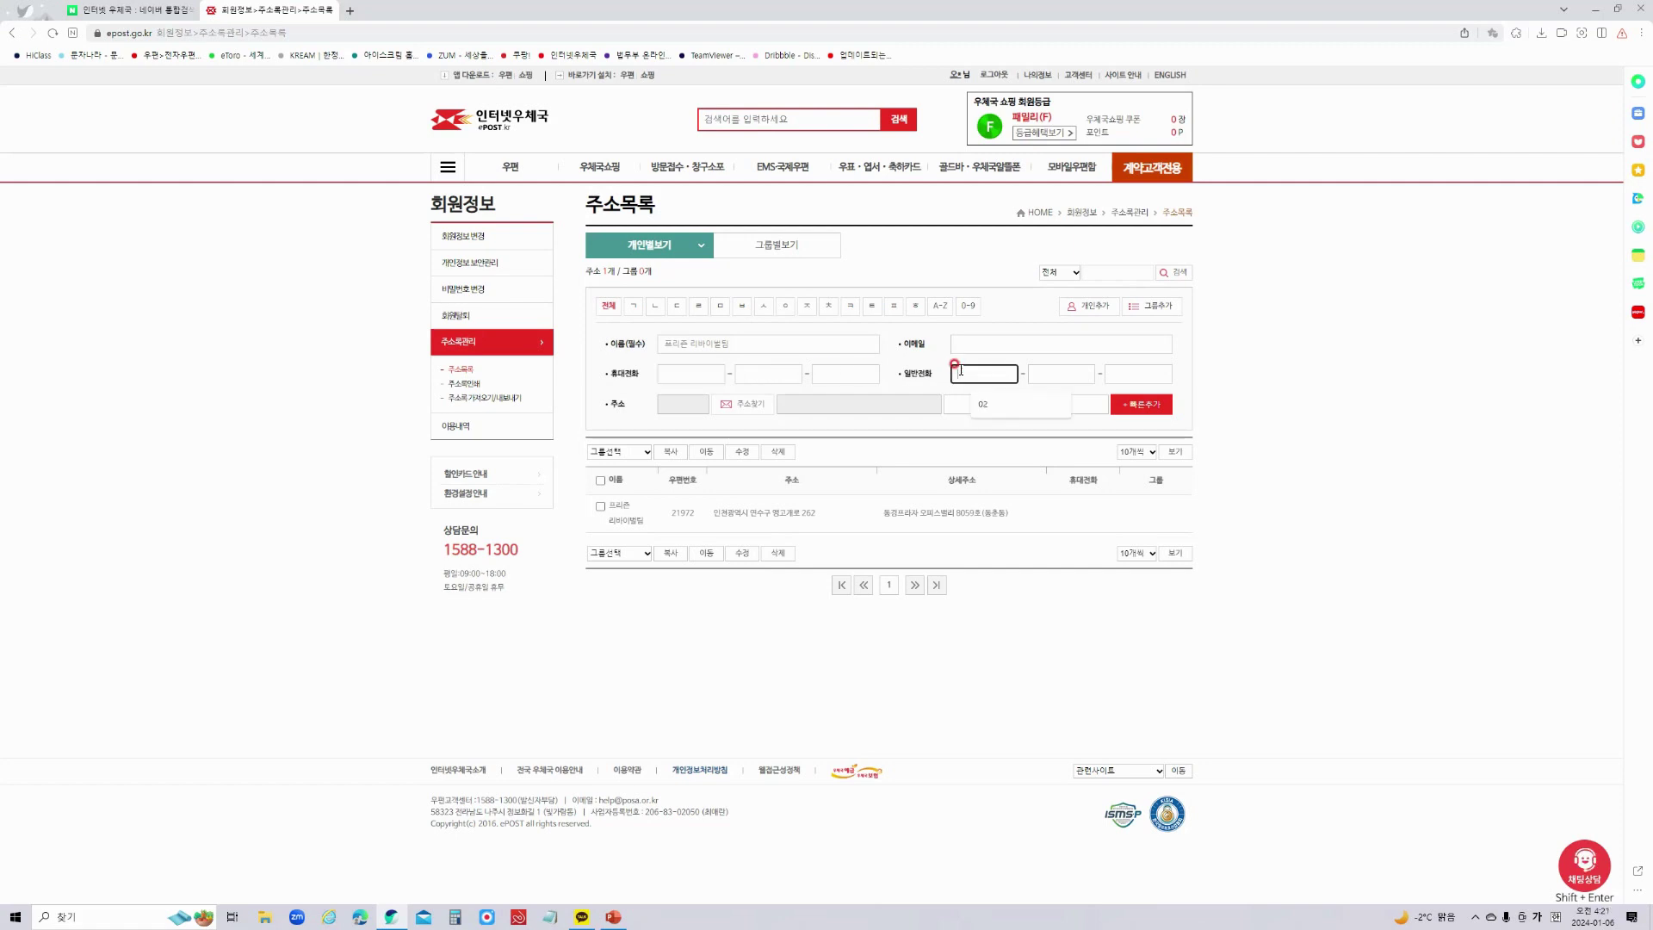
pyautogui.click(989, 404)
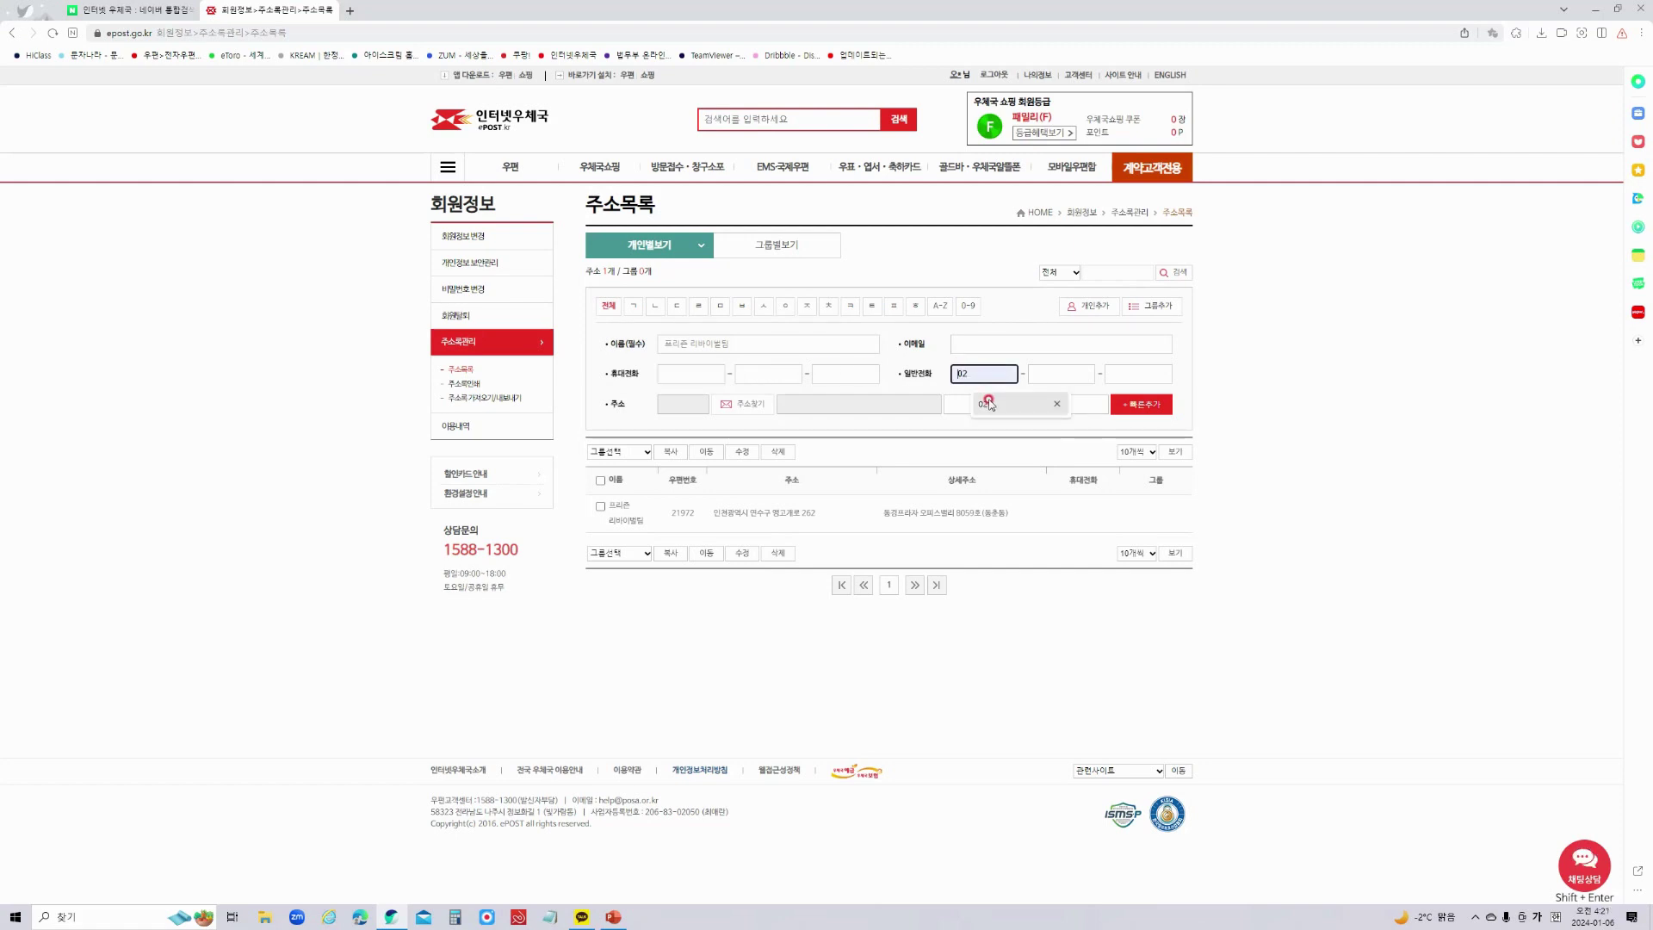
pyautogui.click(1066, 373)
pyautogui.write('11')
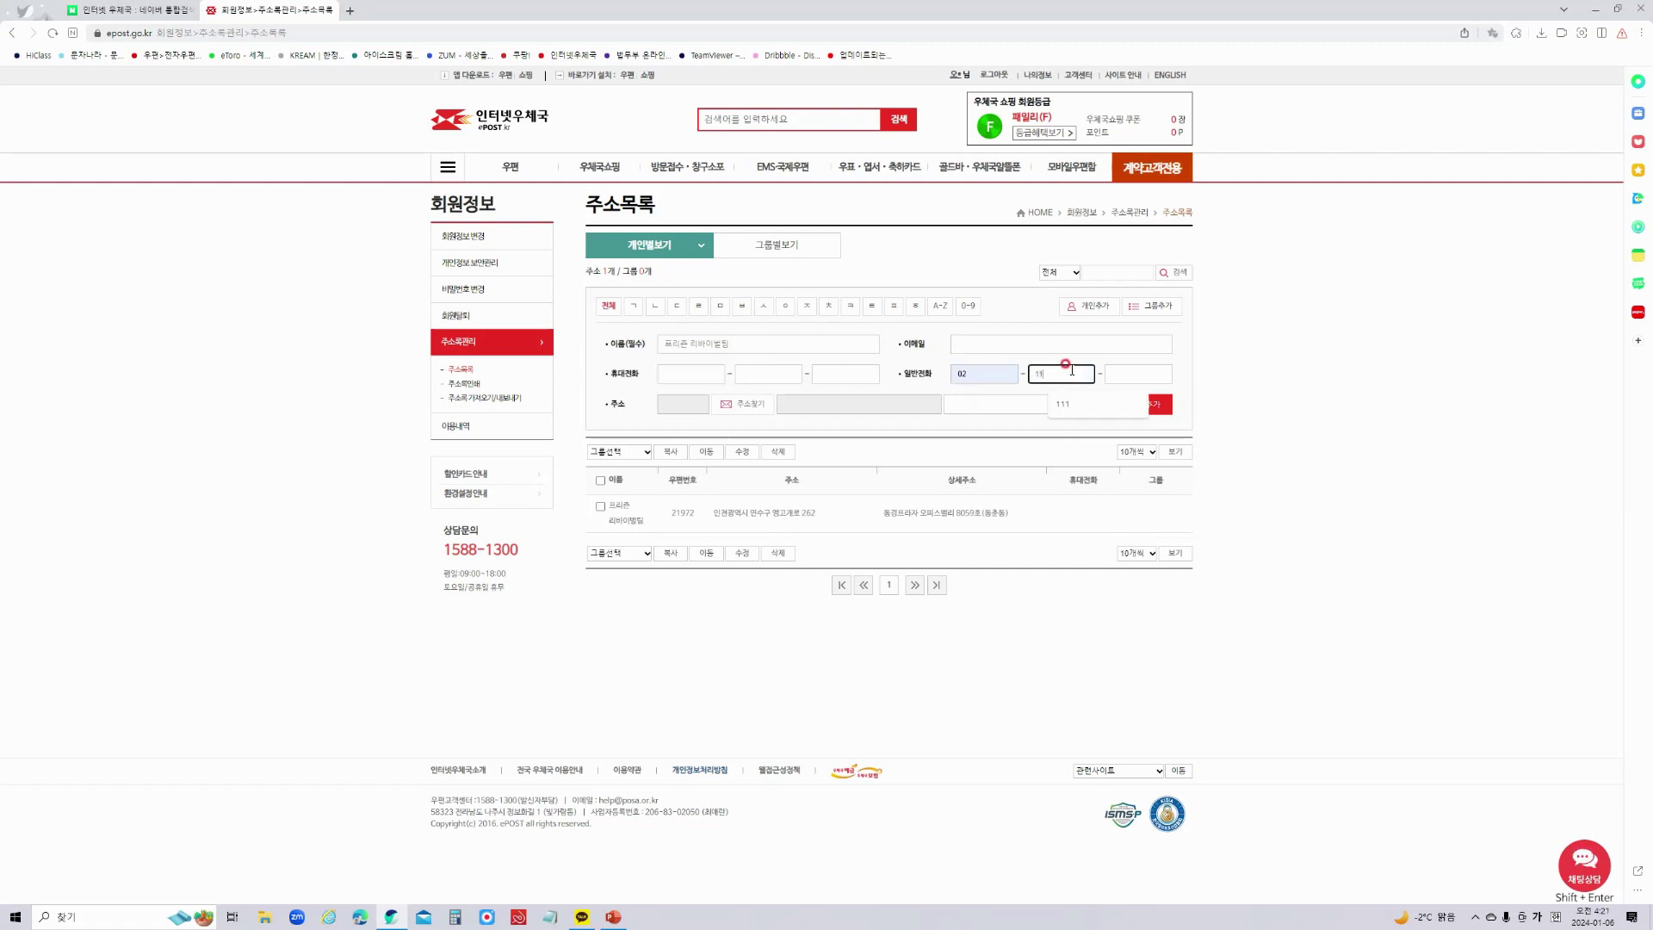
pyautogui.write('1')
pyautogui.click(1119, 374)
pyautogui.write('1111')
pyautogui.click(1174, 381)
pyautogui.click(760, 405)
pyautogui.click(751, 406)
# Search for the recipient's road address and select the single result.
pyautogui.click(685, 413)
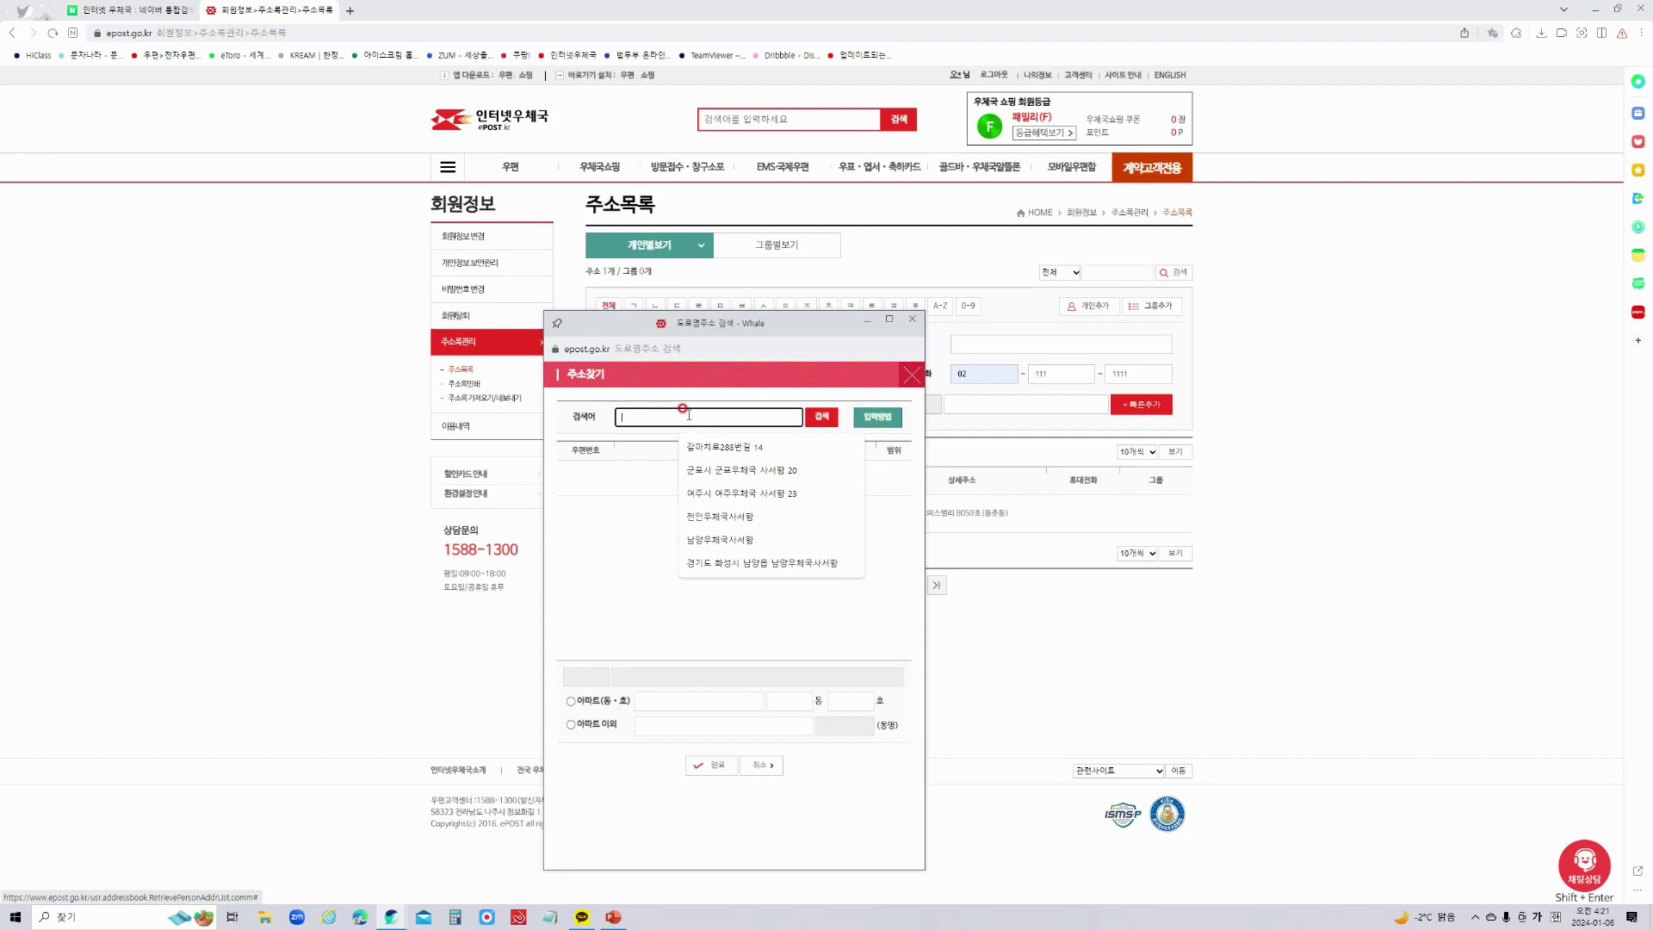
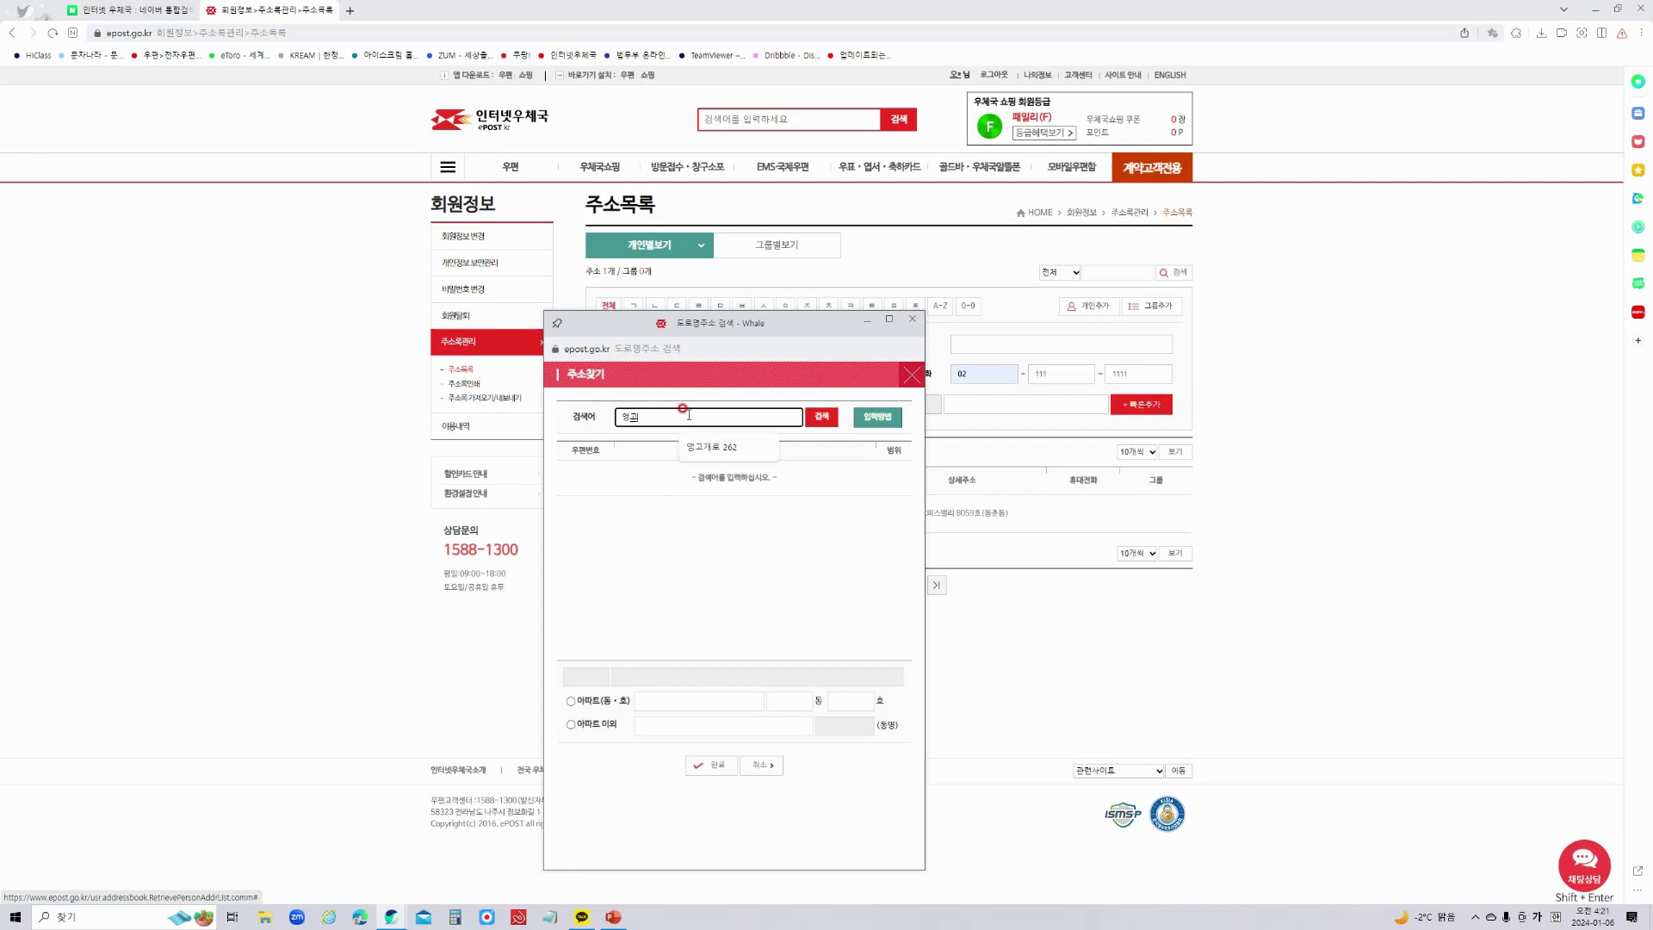
pyautogui.click(821, 416)
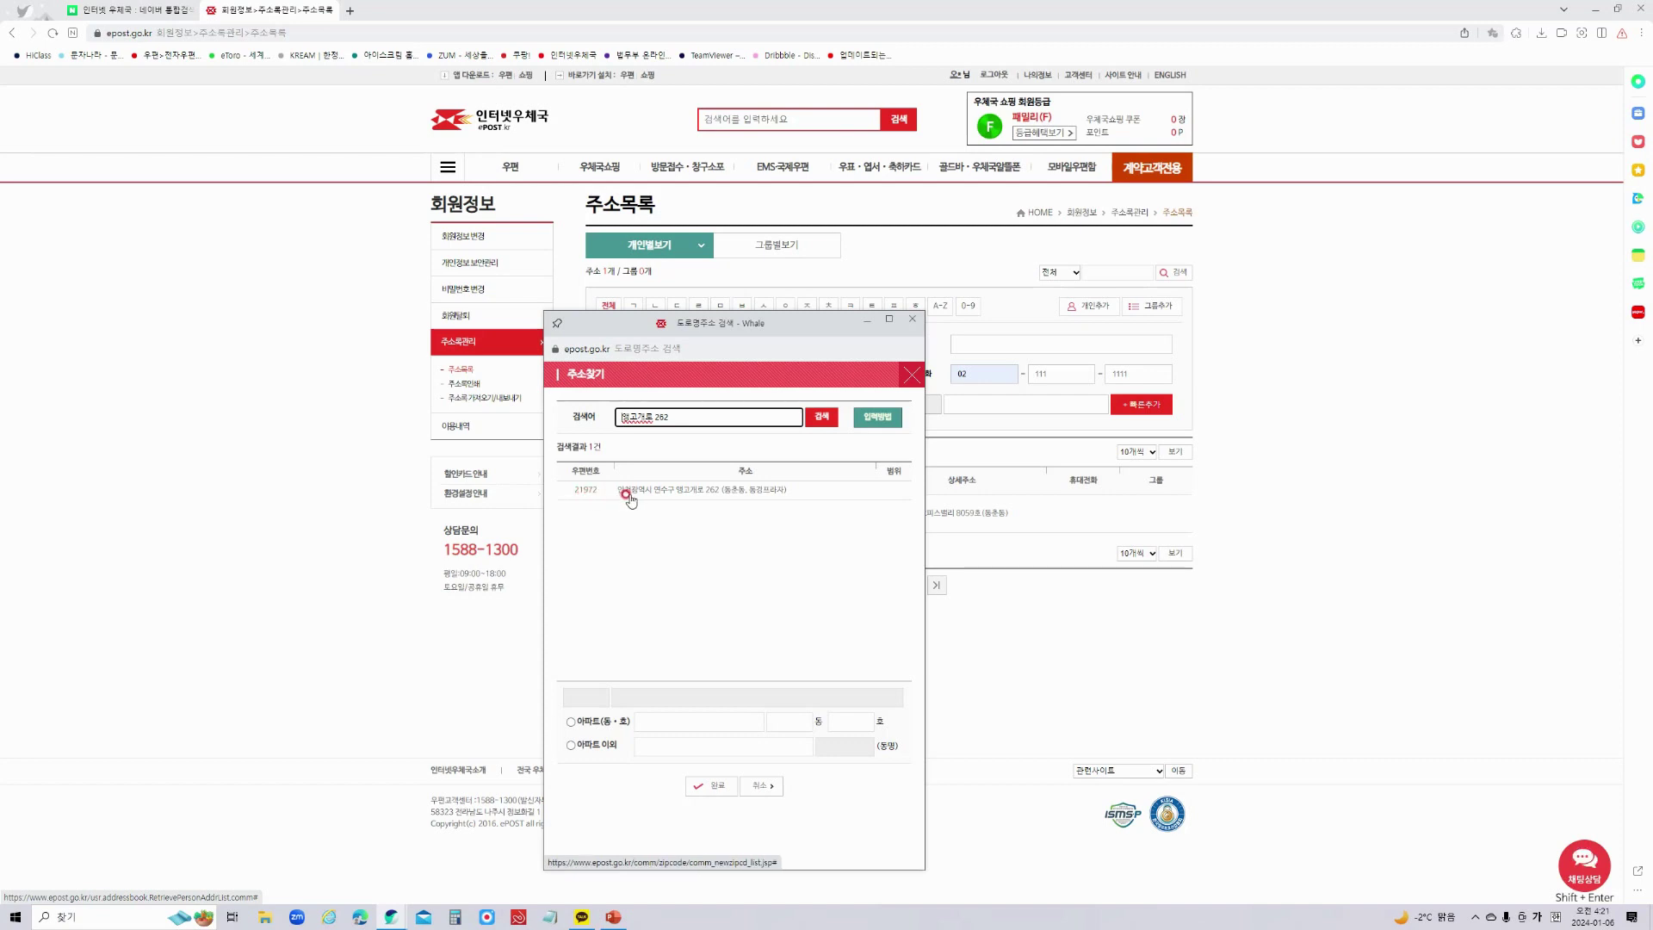
pyautogui.click(708, 490)
# Add the office building and unit number to the 아파트 이외 detail address.
pyautogui.click(685, 744)
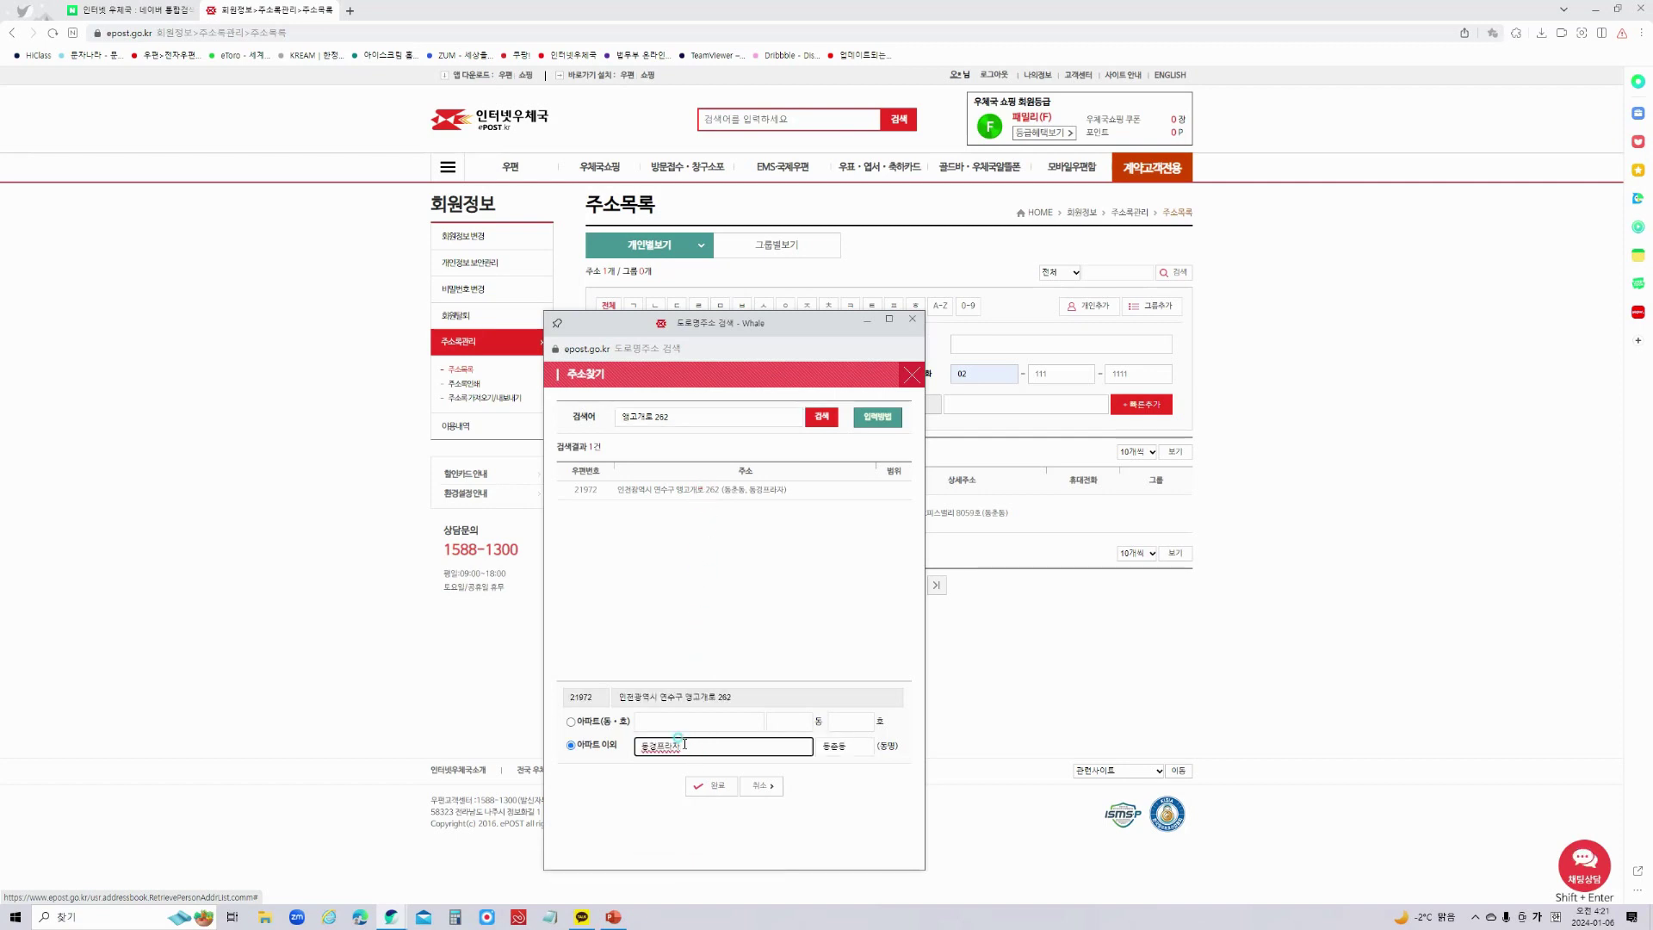
pyautogui.click(645, 742)
pyautogui.click(645, 743)
pyautogui.click(721, 745)
pyautogui.click(744, 741)
# Accept the looked-up address and quick-add the new contact to the address book.
pyautogui.click(715, 787)
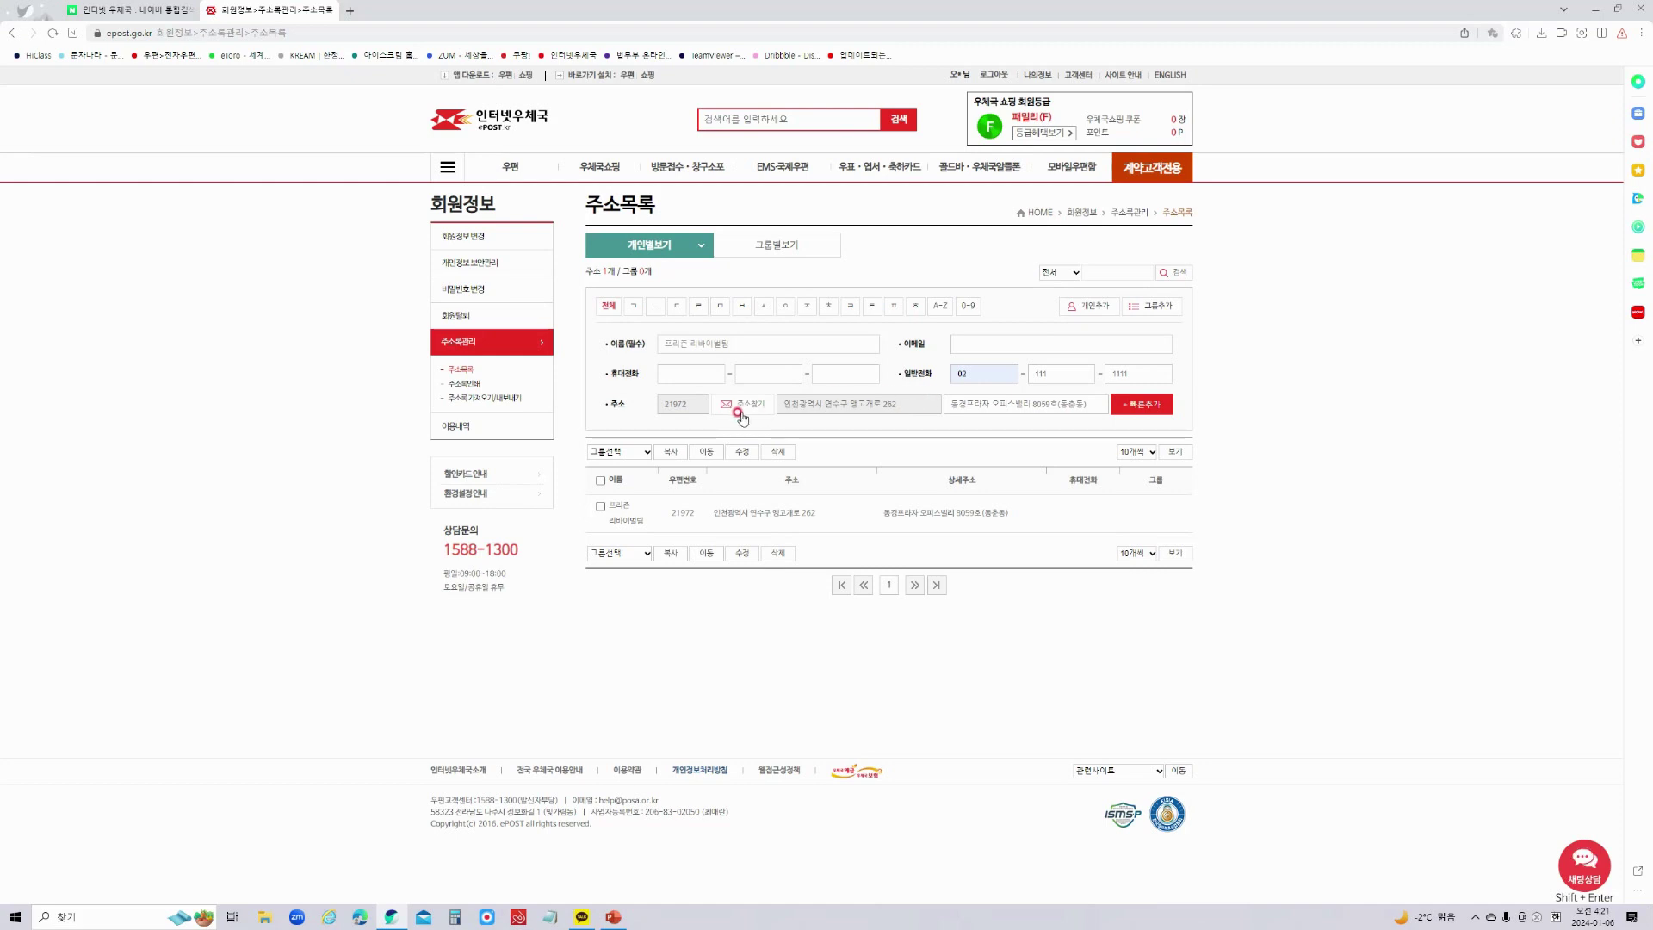
pyautogui.click(1149, 409)
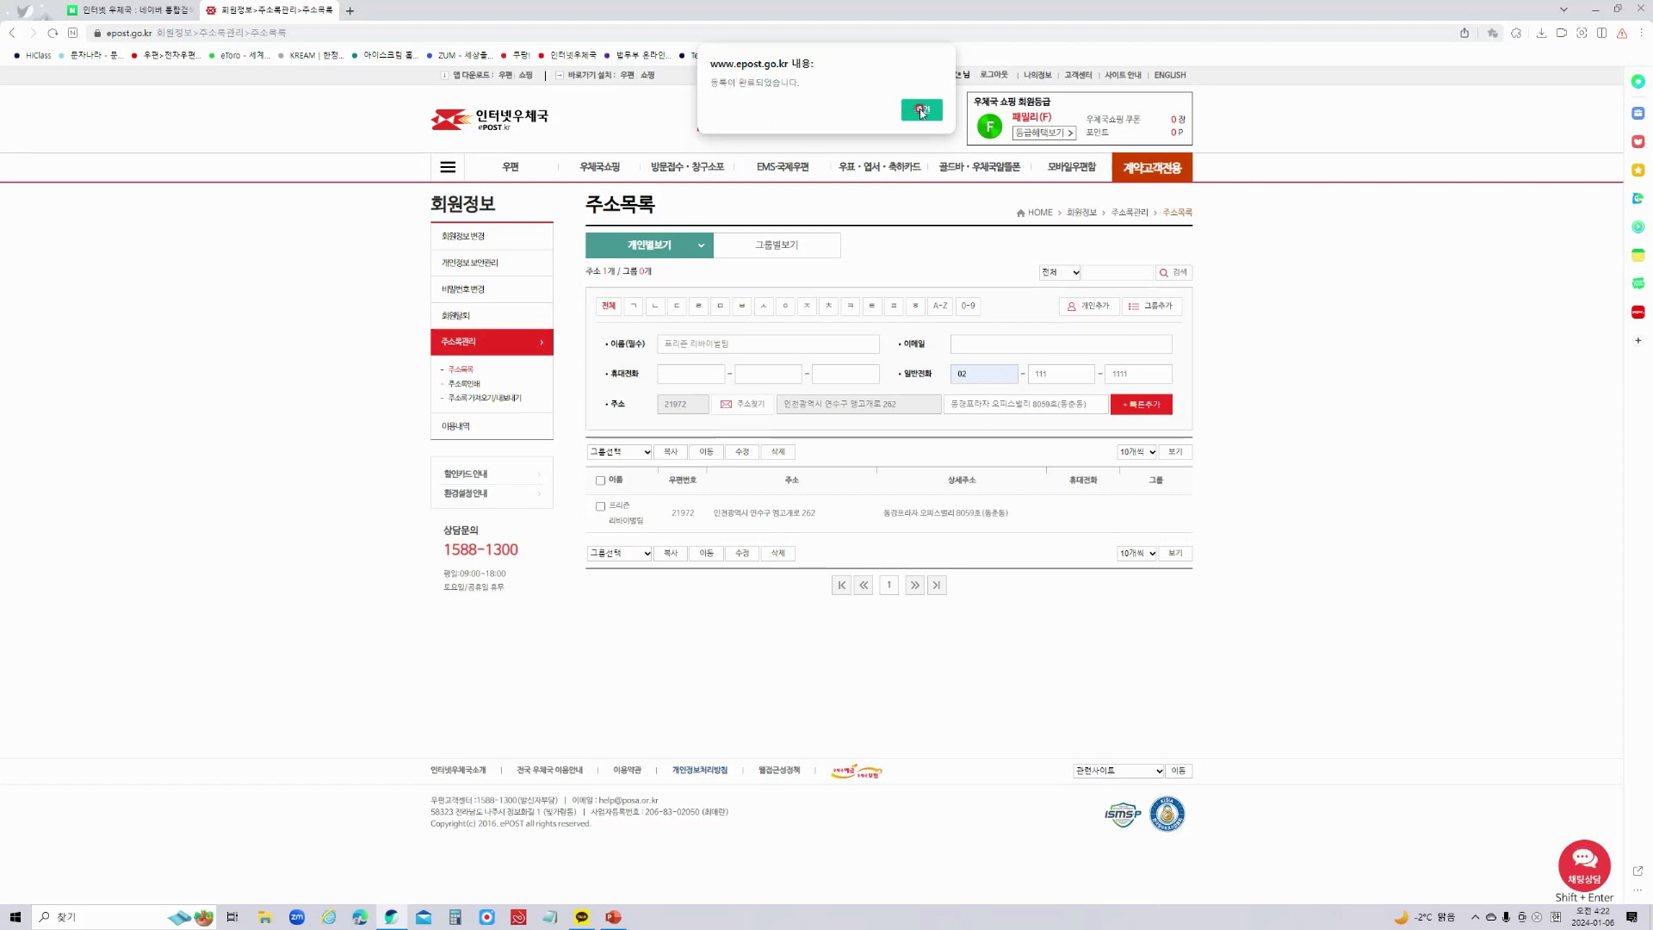
pyautogui.click(920, 110)
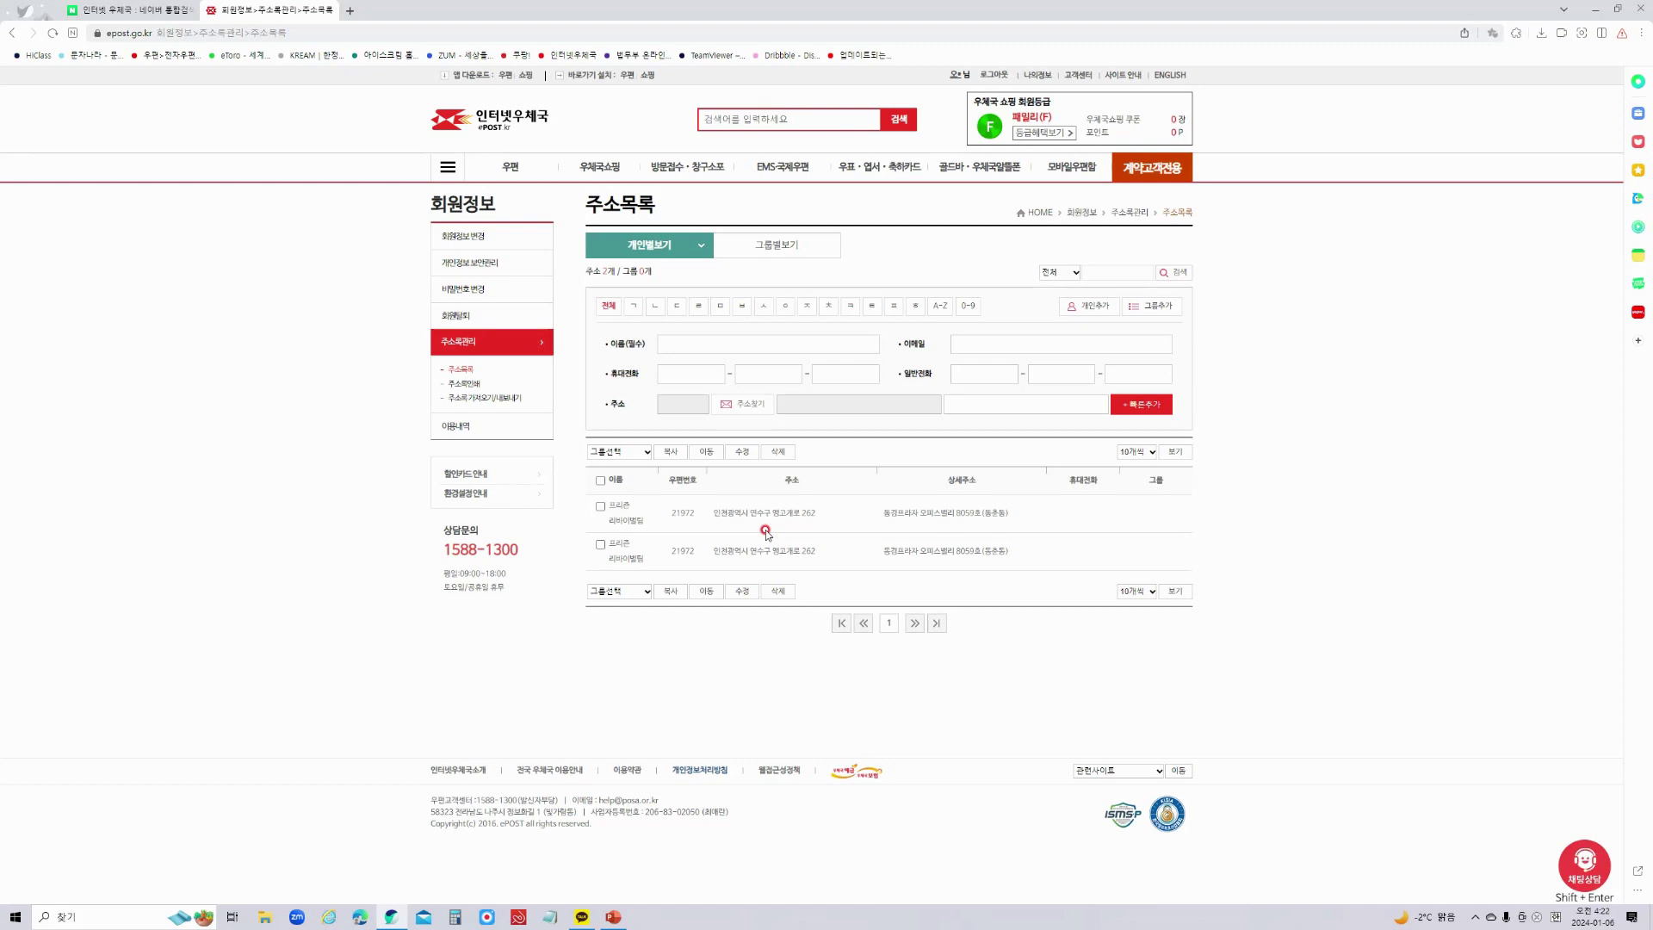
# Type the recipient's name into the quick-add 이름(필수) field.
pyautogui.click(712, 345)
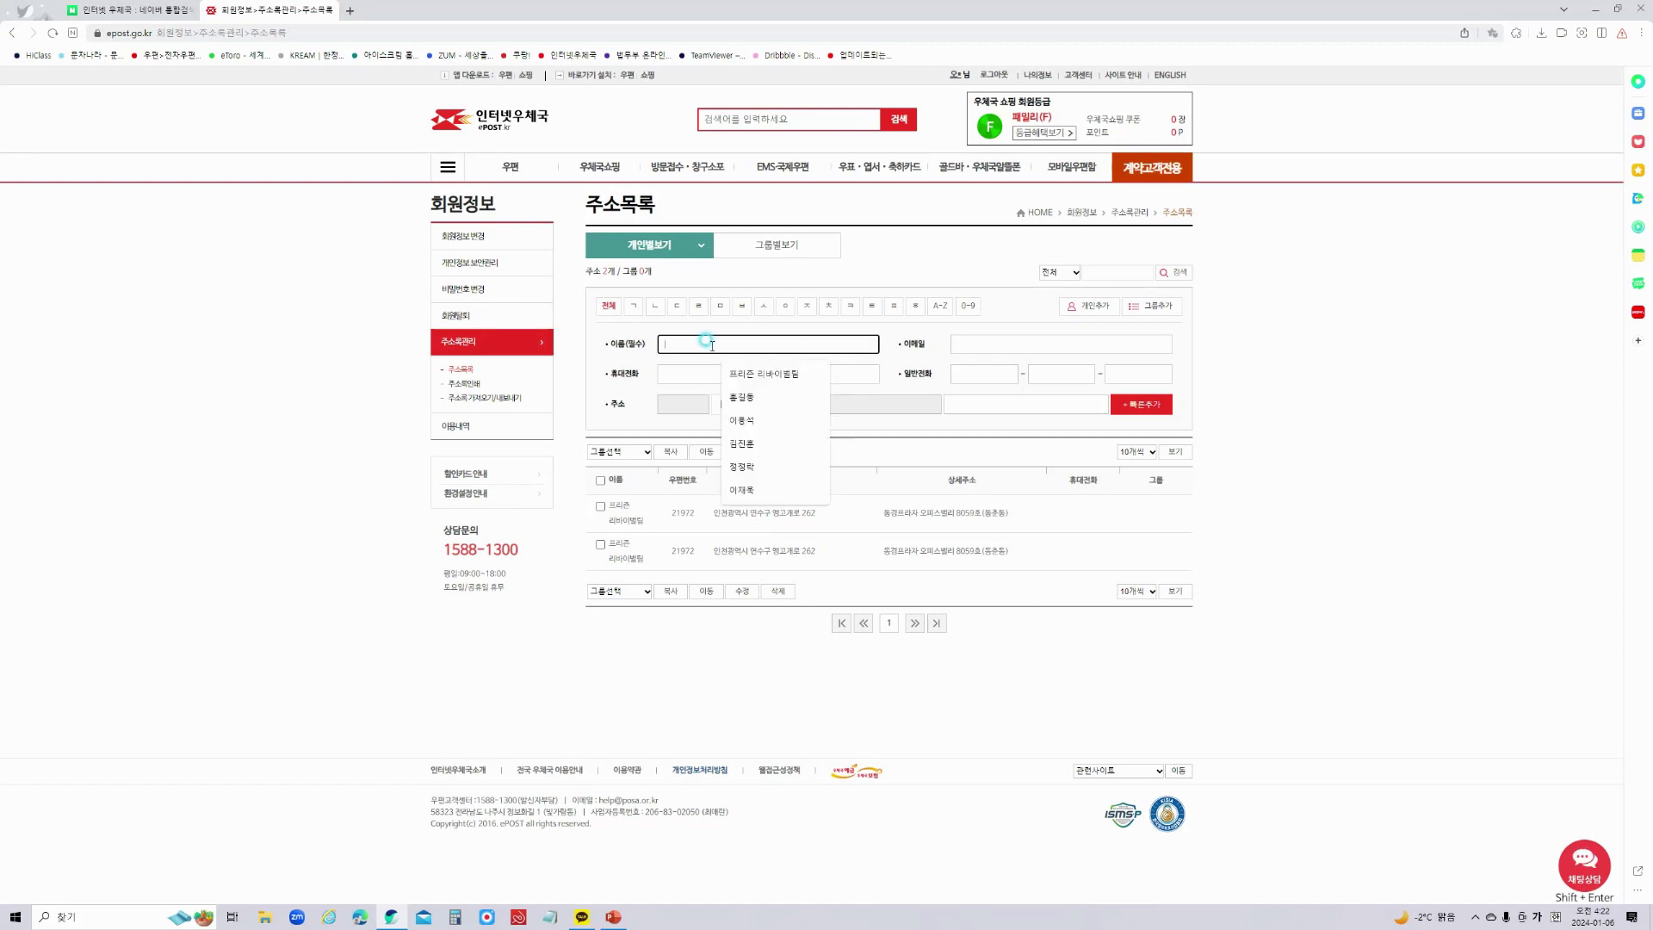
pyautogui.write('홍길동')
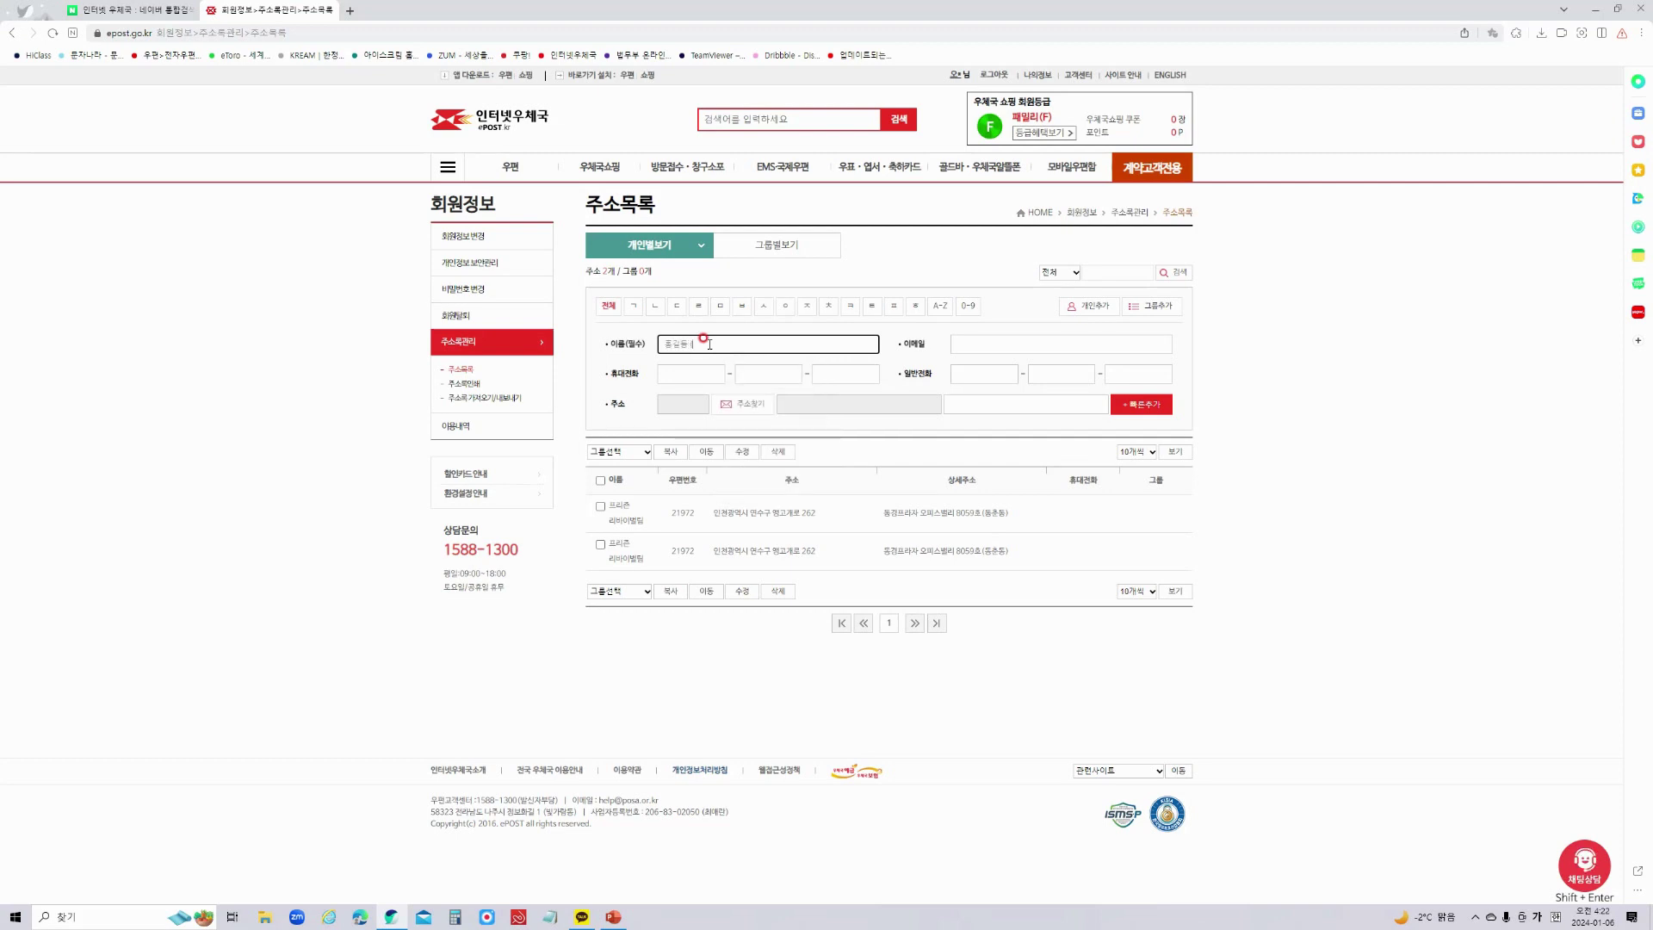
pyautogui.write(' (1234)')
pyautogui.click(973, 344)
pyautogui.press('Tab')
pyautogui.click(981, 374)
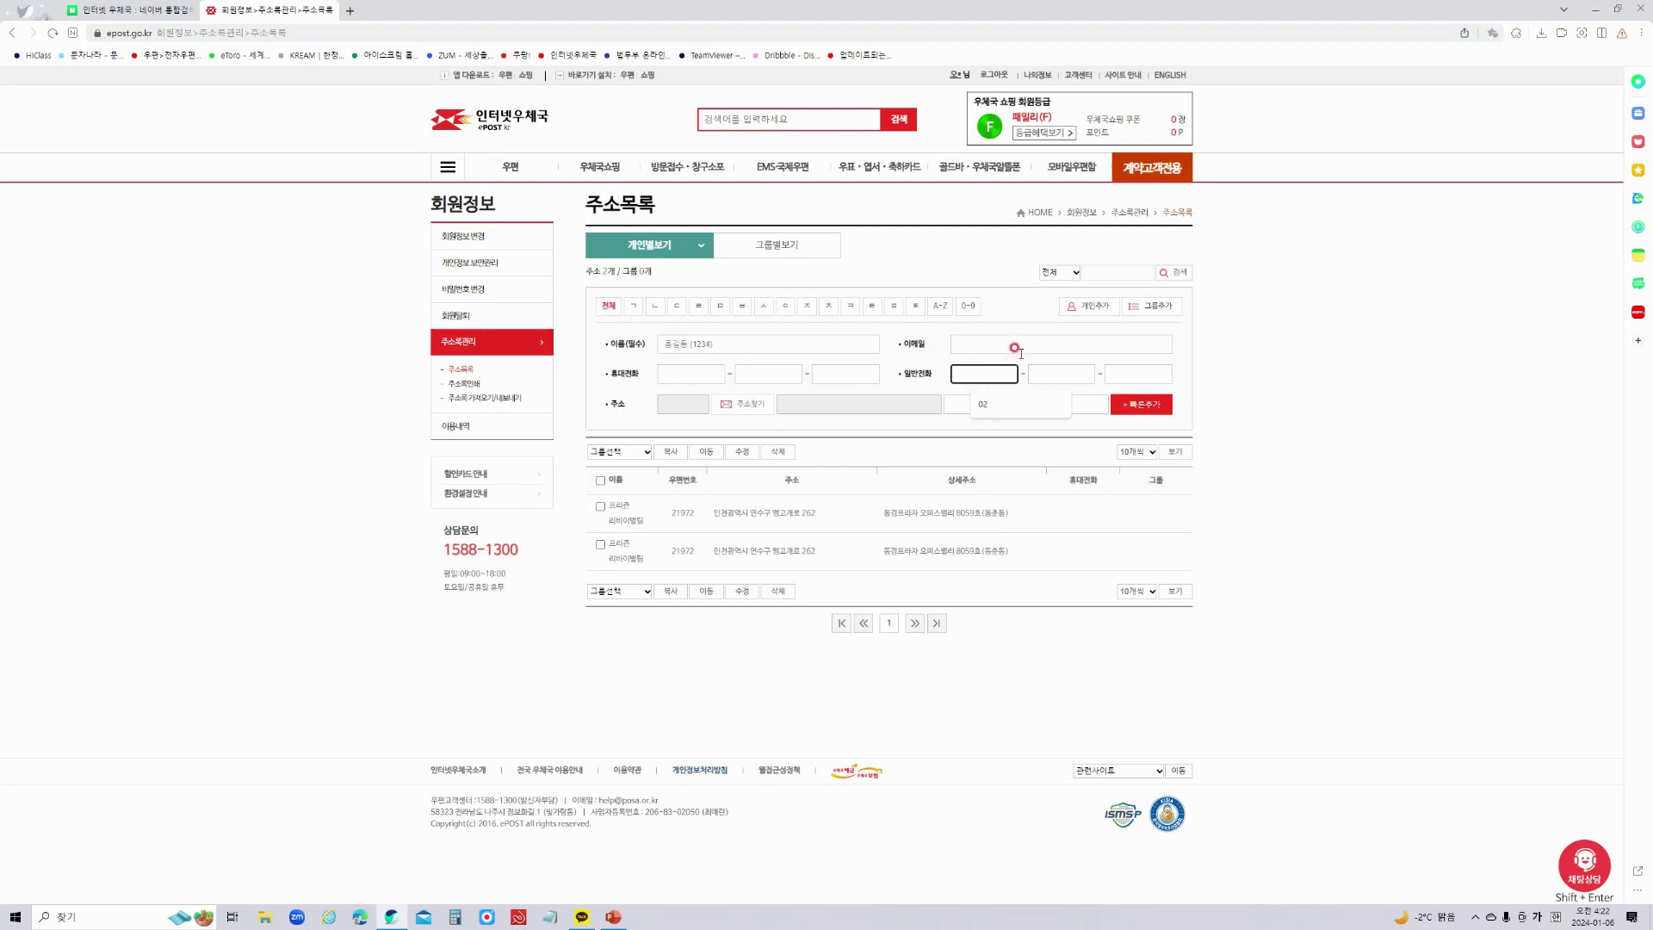
# Search the 주소찾기 window for 군포우체국사서함 after moving the popup aside.
pyautogui.click(746, 411)
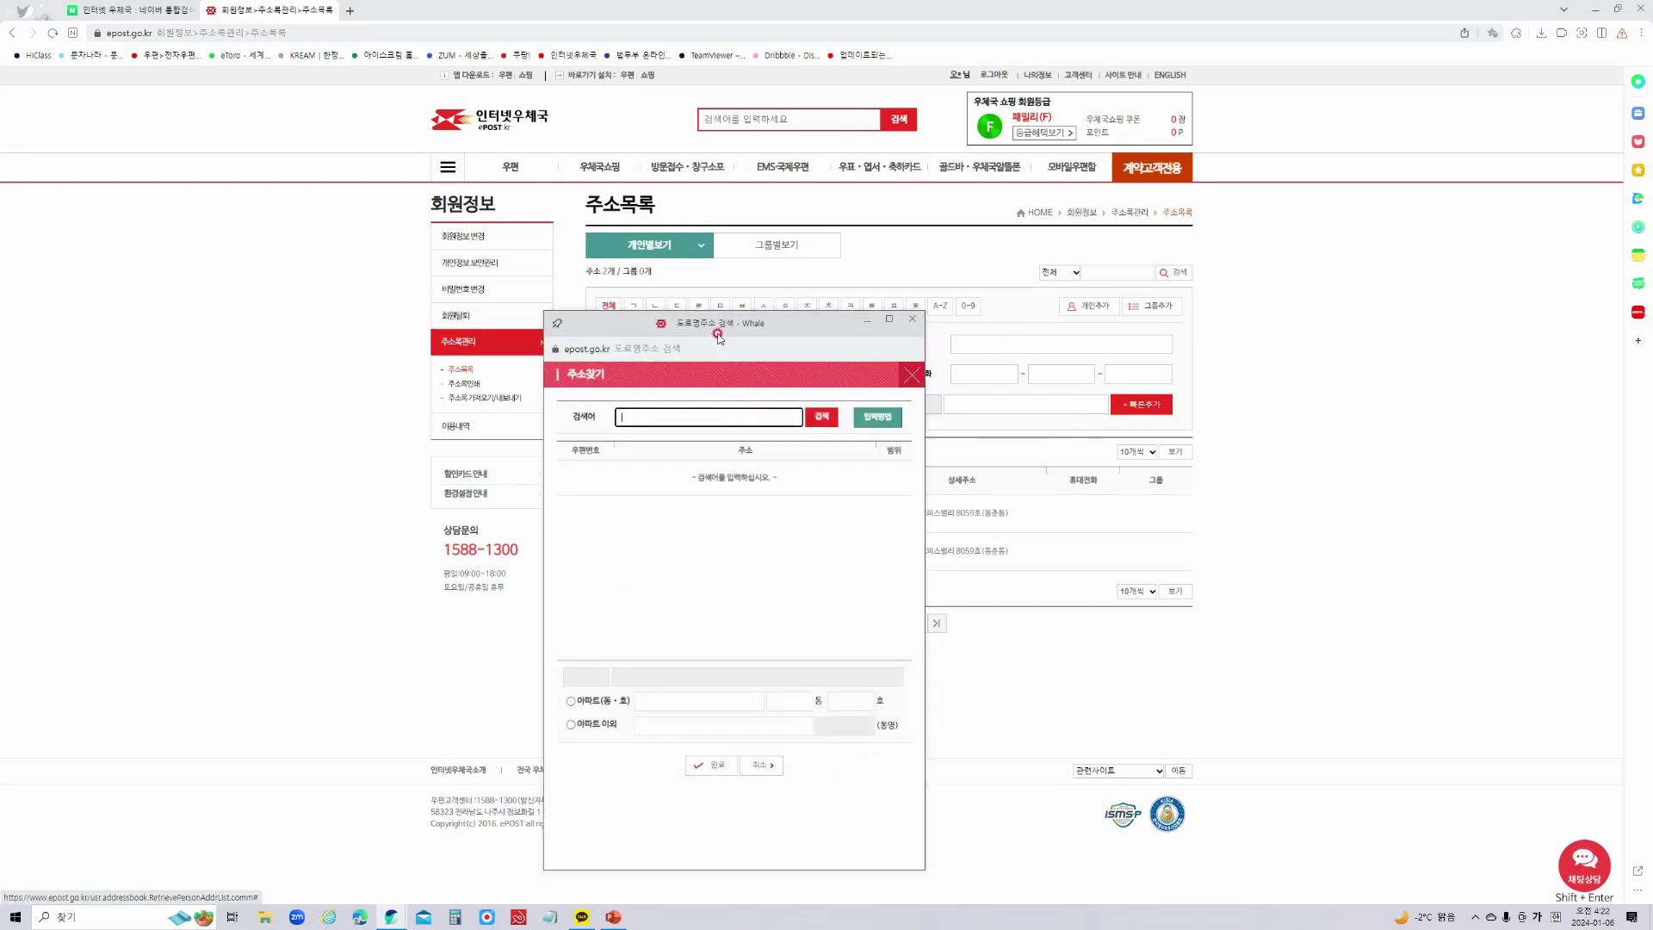
pyautogui.moveTo(719, 329); pyautogui.dragTo(887, 295)
pyautogui.click(833, 375)
pyautogui.click(840, 376)
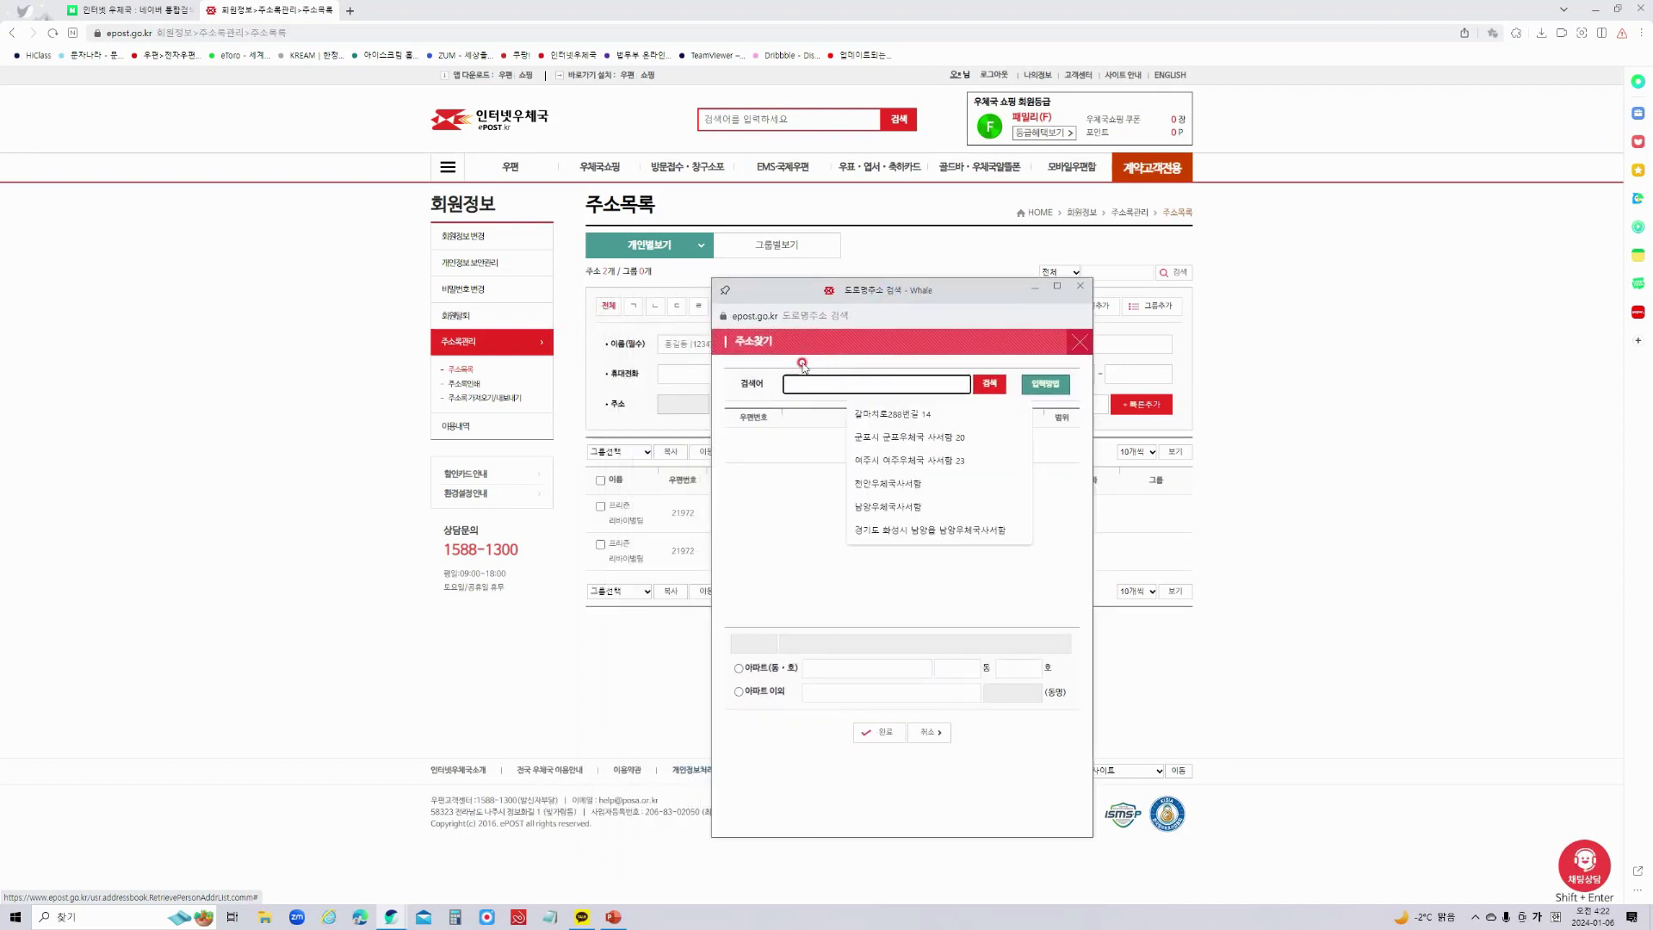
pyautogui.moveTo(828, 294); pyautogui.dragTo(1125, 278)
pyautogui.click(1108, 367)
pyautogui.click(1110, 367)
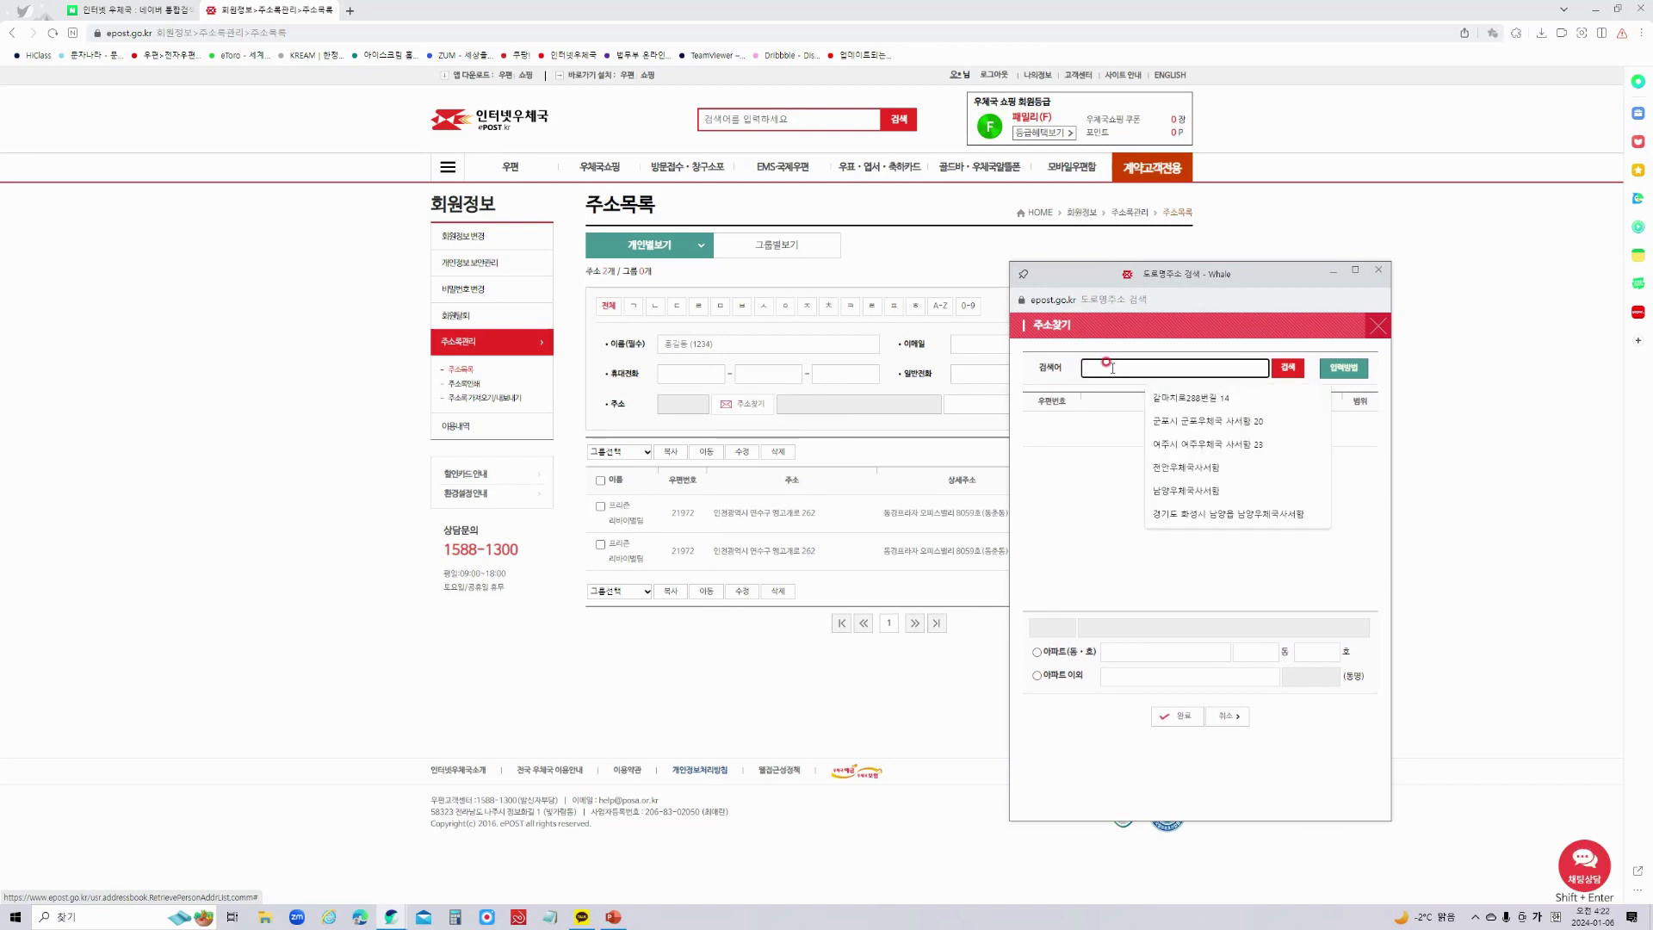
pyautogui.write('ㄱ')
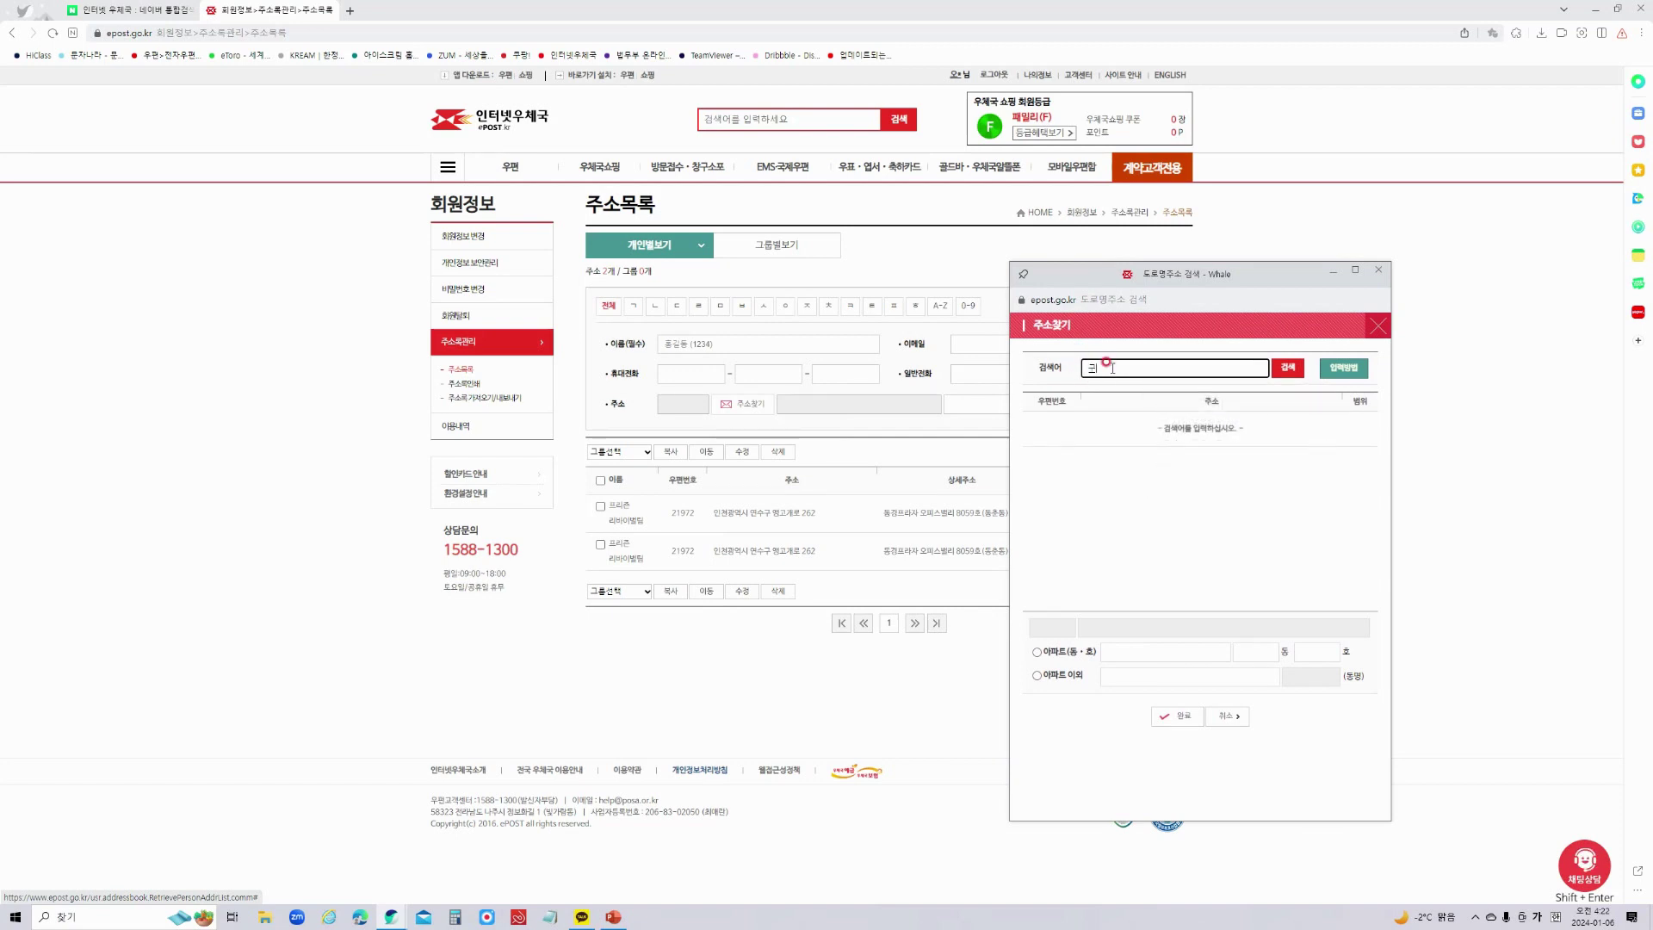
pyautogui.write('ㄴ')
pyautogui.write('포우체국')
pyautogui.write('사서함')
pyautogui.click(1287, 369)
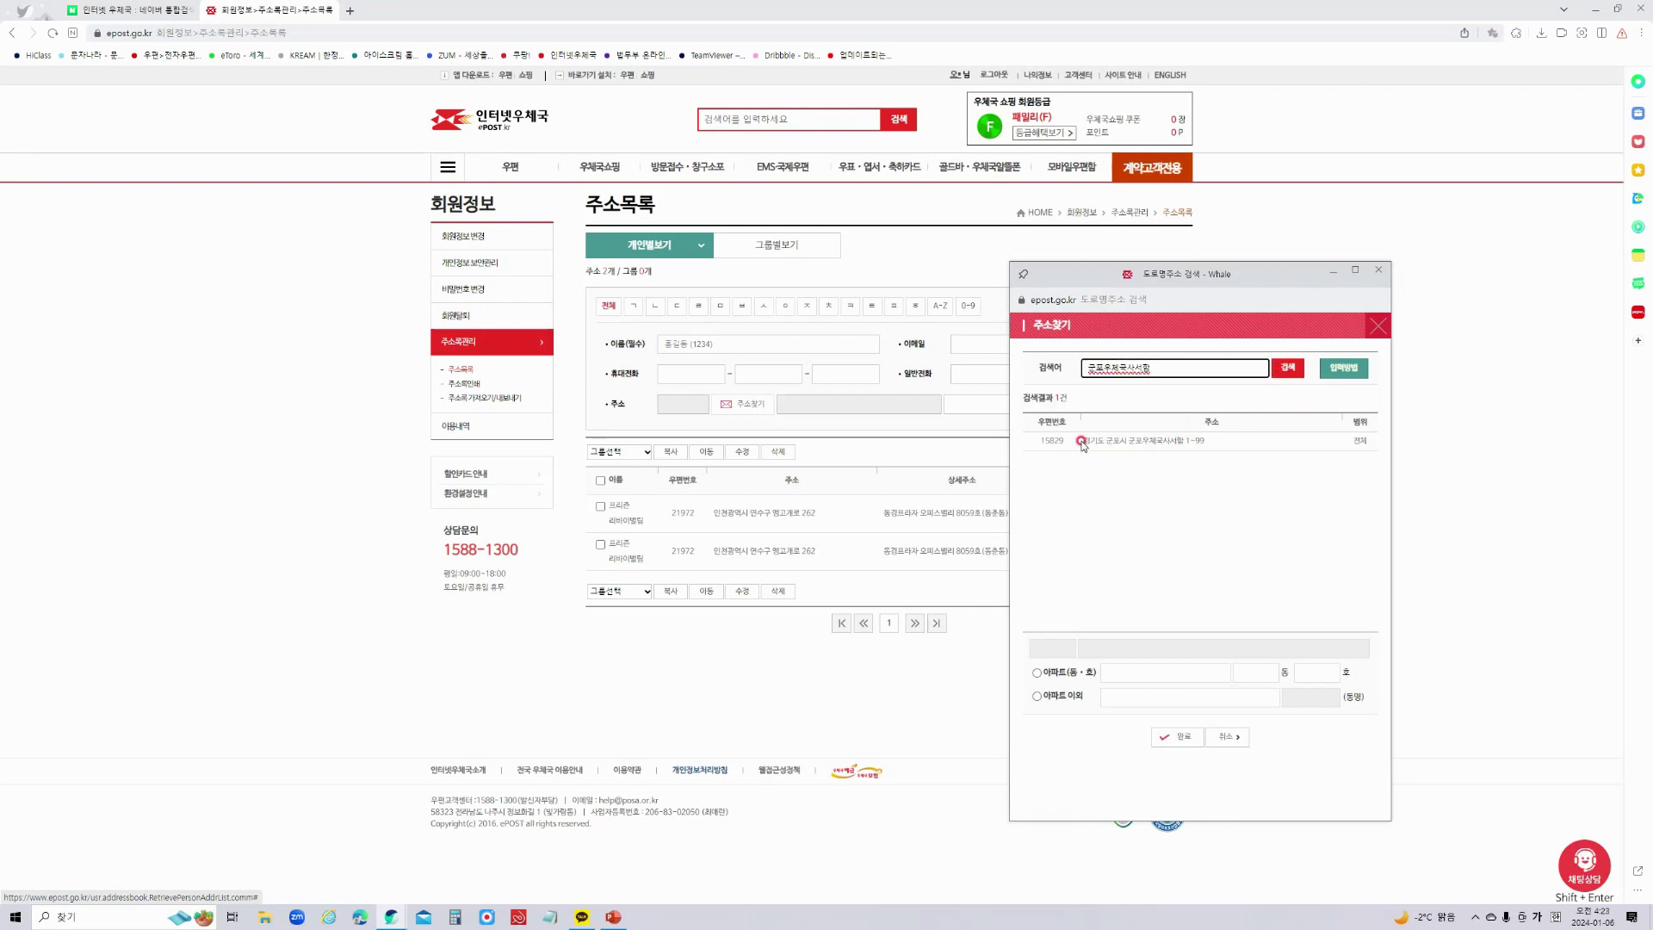
# Pick the 군포우체국사서함 1~99 result and set PO box number 20.
pyautogui.click(1159, 441)
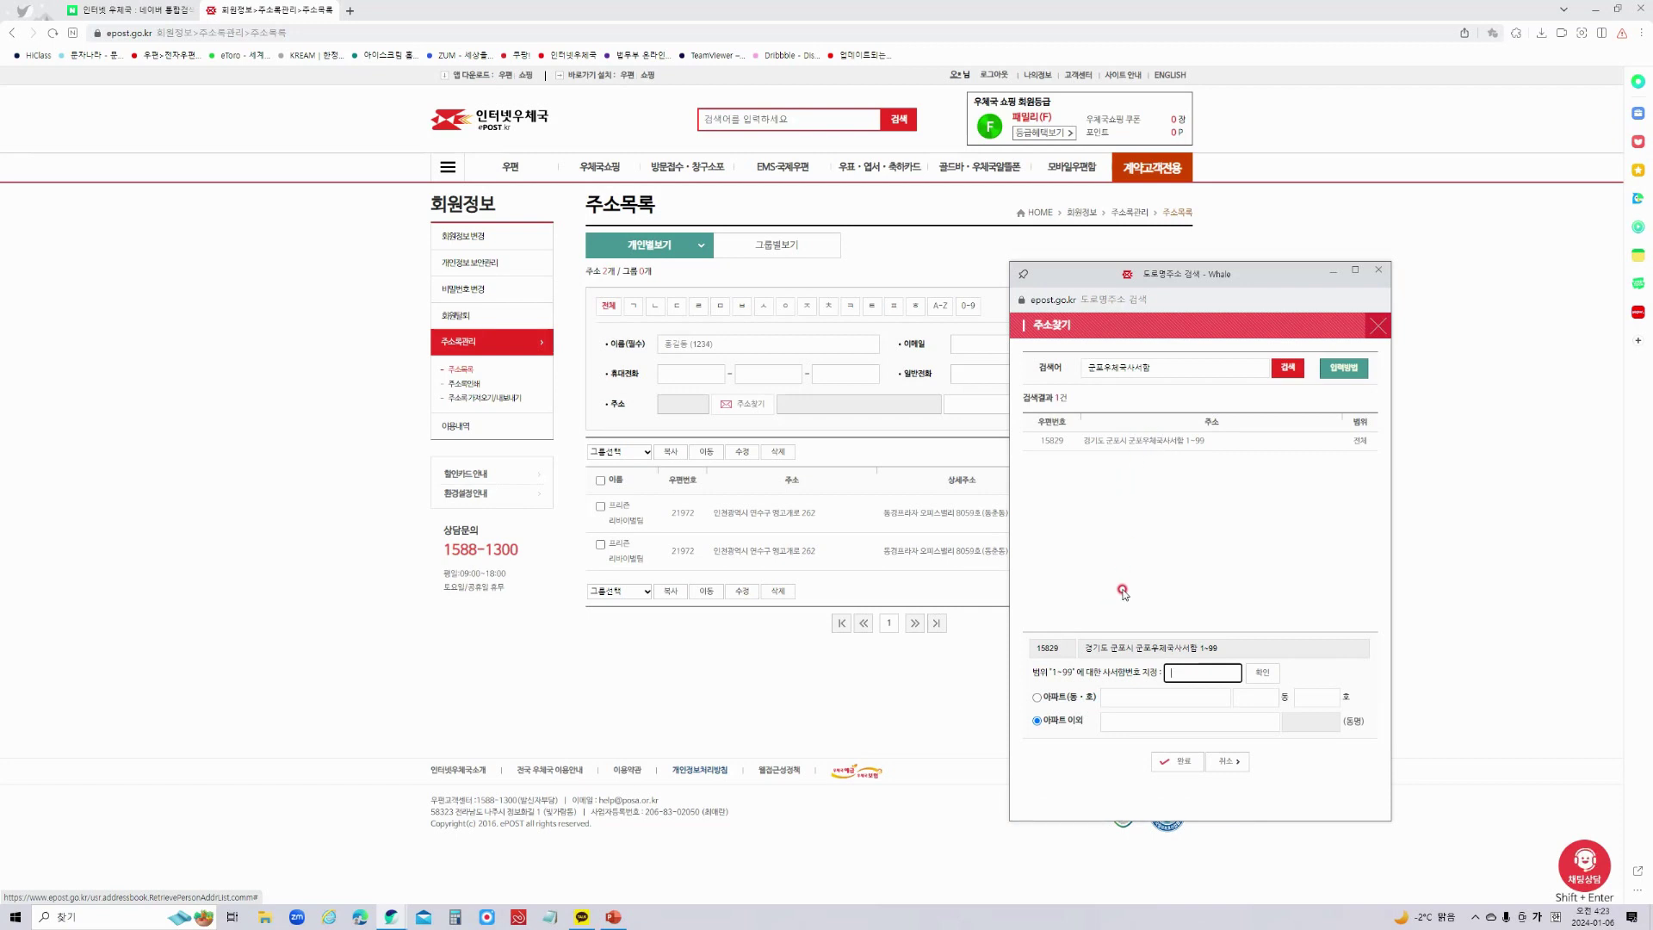
pyautogui.moveTo(1176, 276); pyautogui.dragTo(704, 183)
pyautogui.click(564, 577)
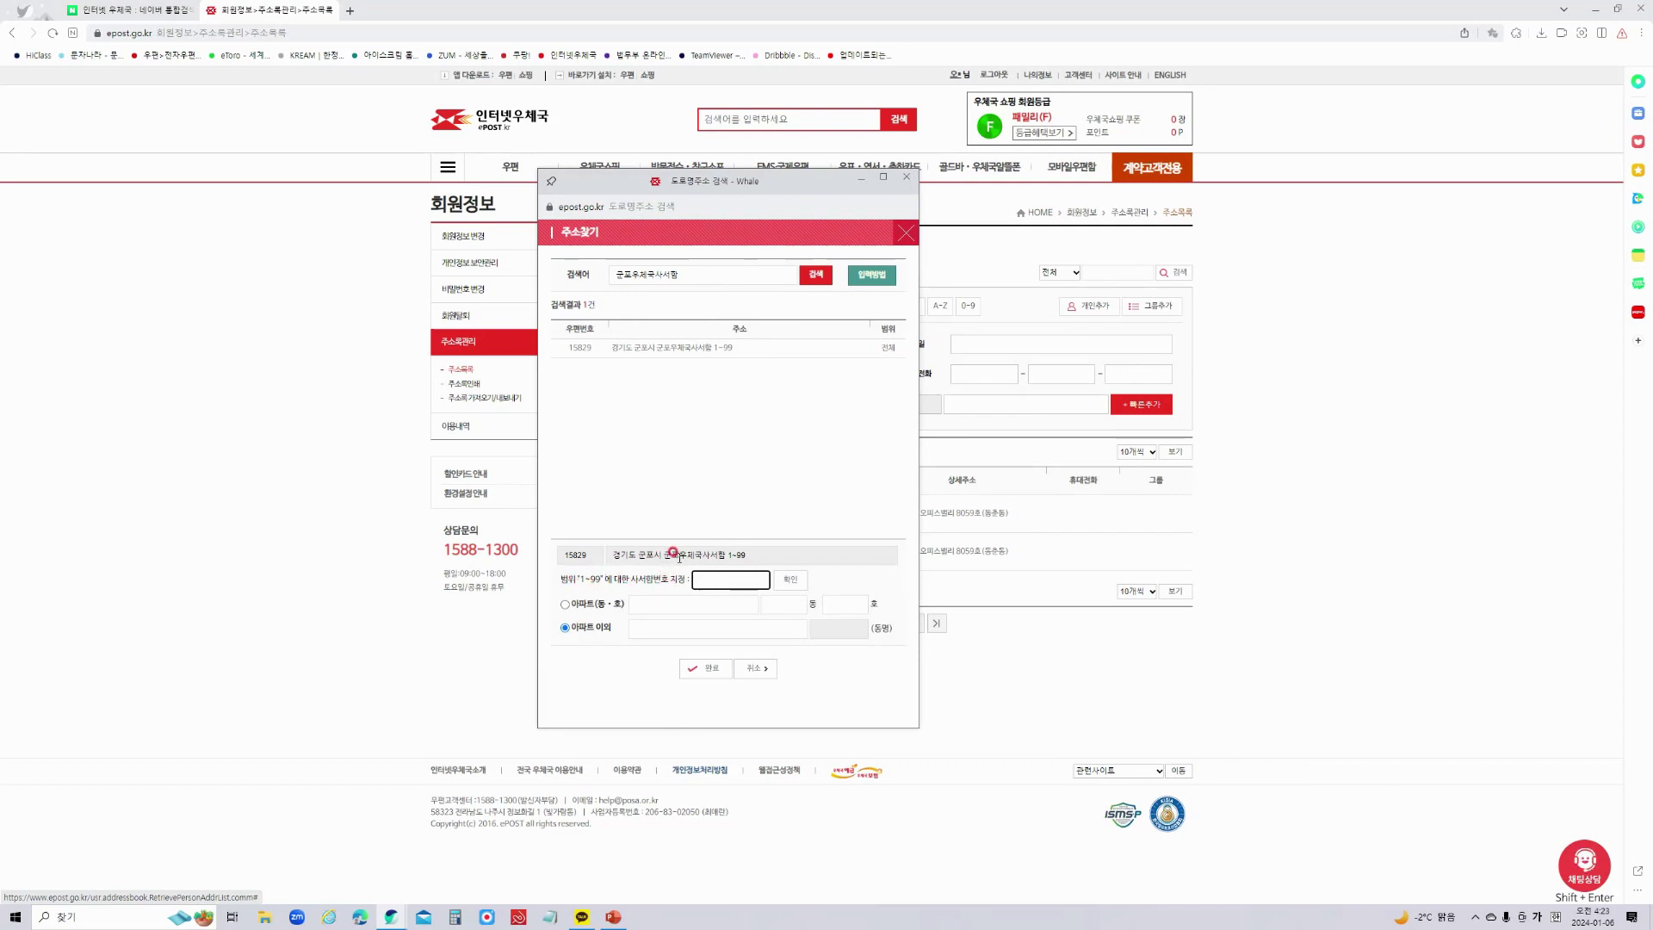
pyautogui.click(703, 579)
pyautogui.write('20')
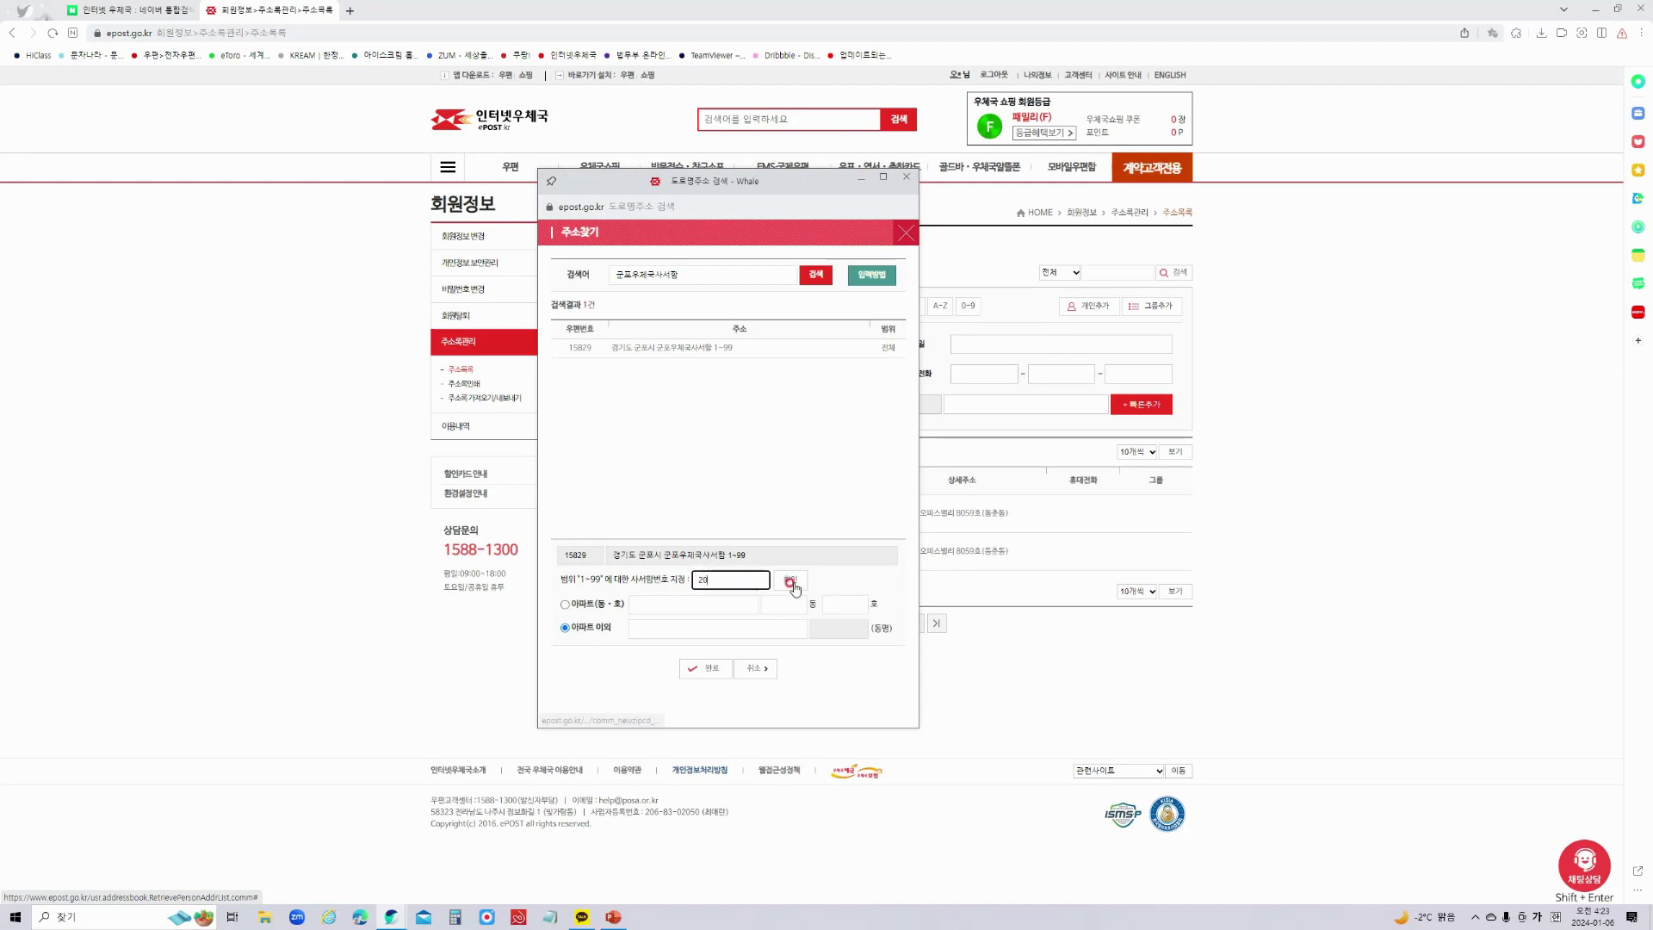
pyautogui.click(790, 583)
# Enter 1234 as the detail address for the PO-box entry.
pyautogui.moveTo(612, 555); pyautogui.dragTo(725, 552)
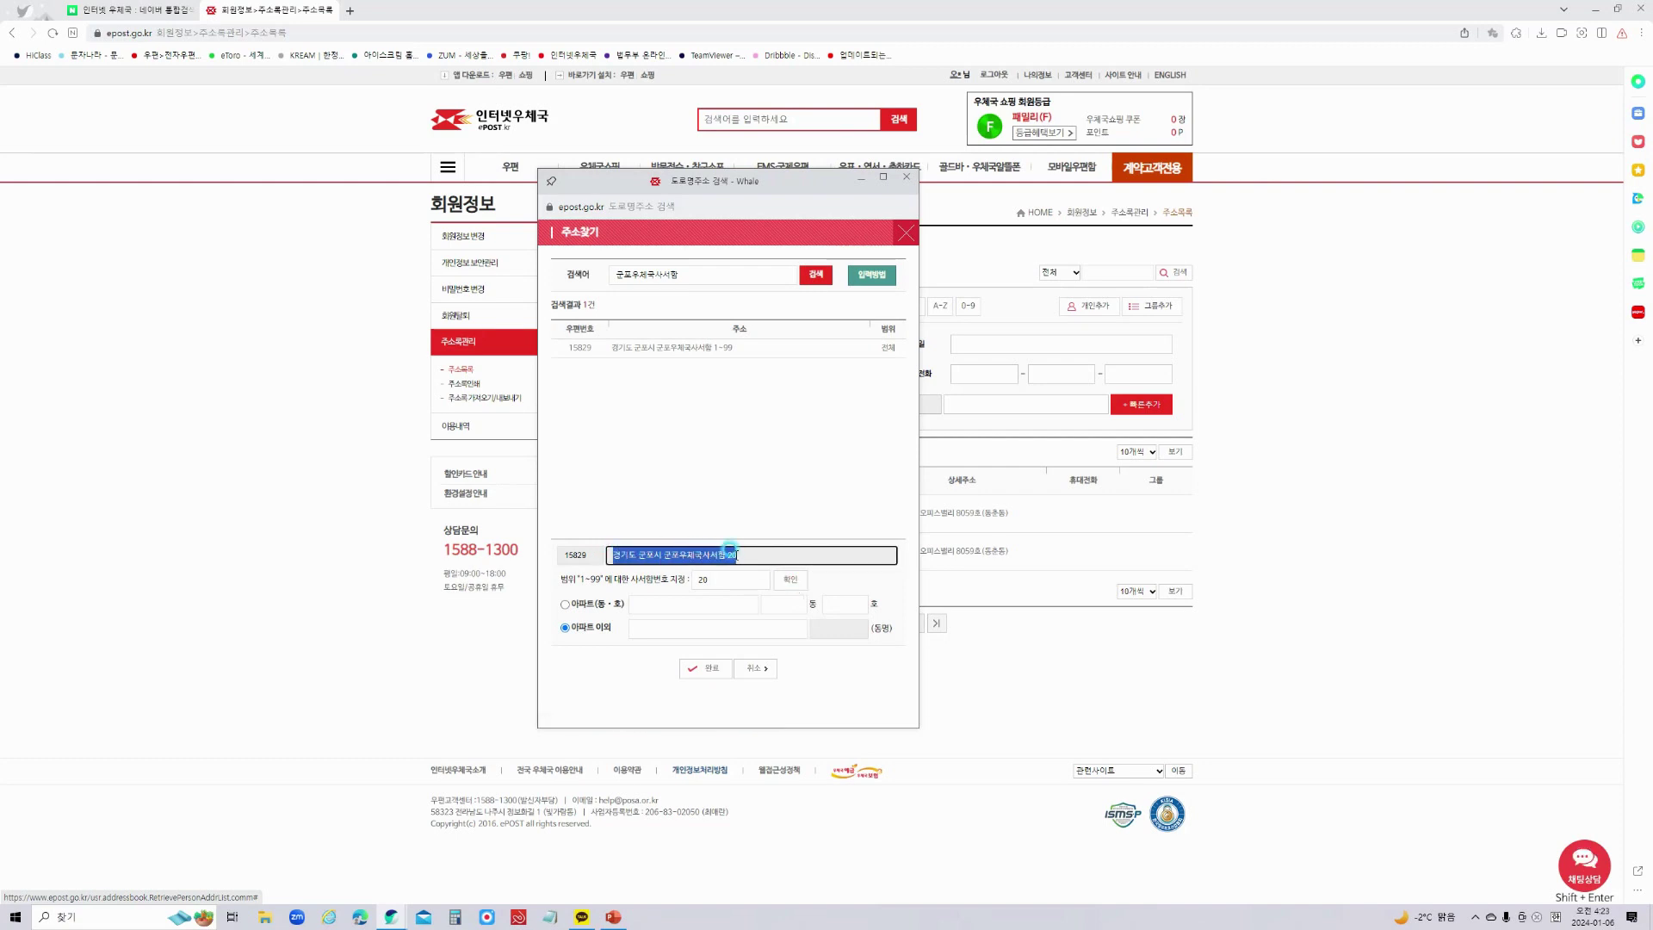
pyautogui.click(727, 551)
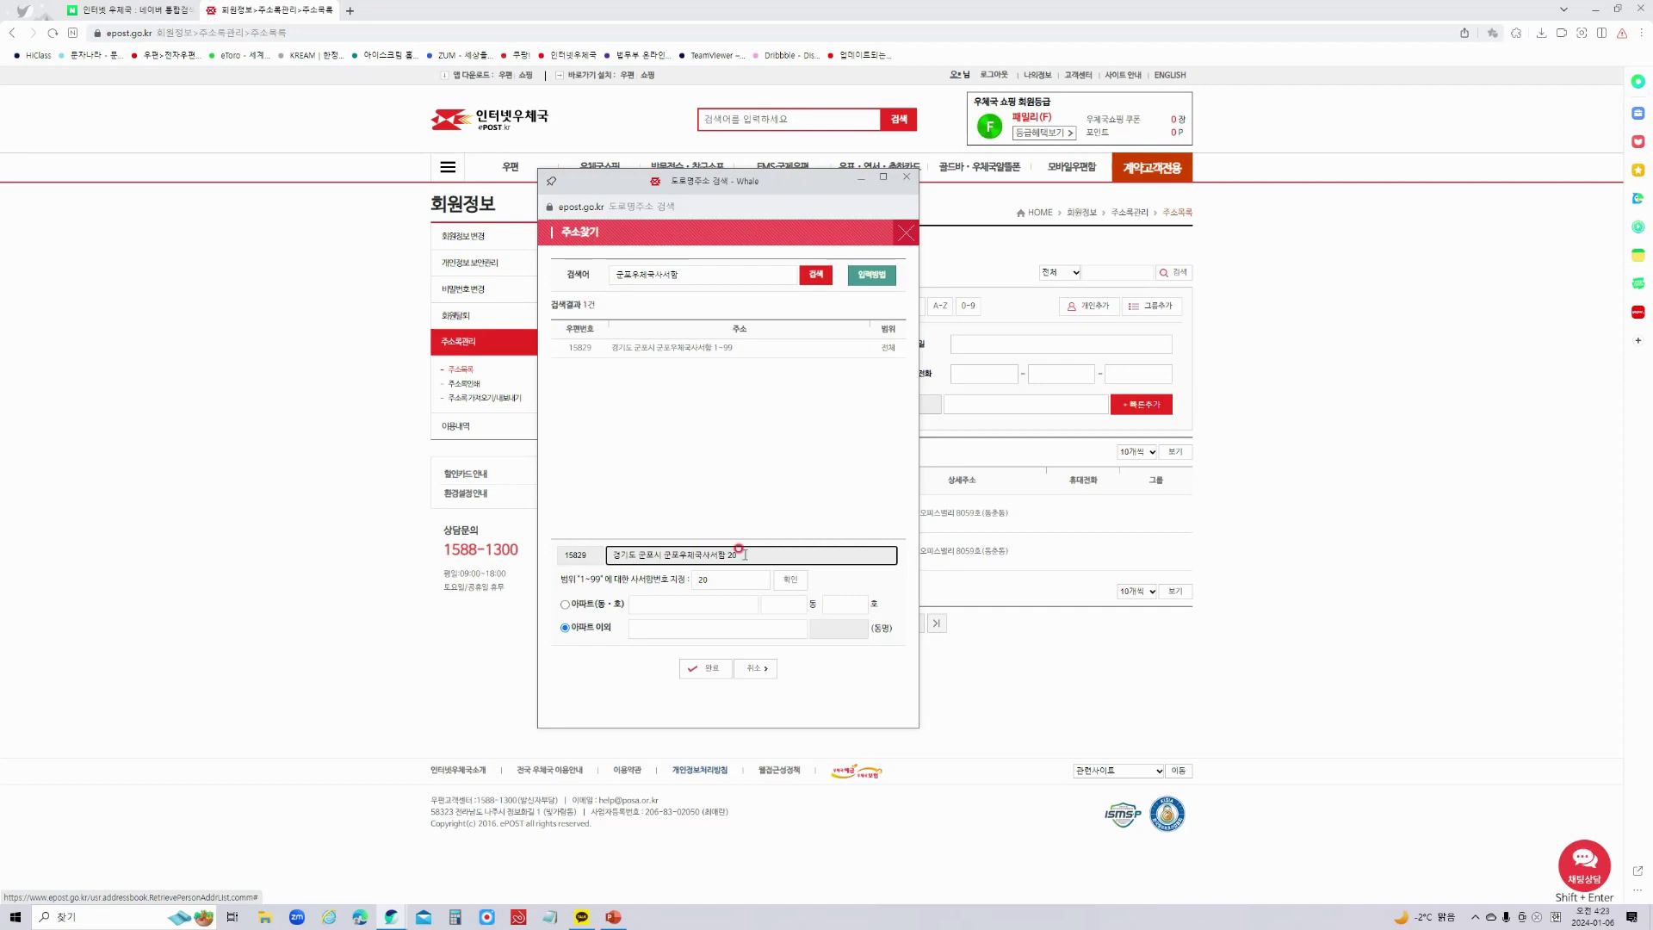
pyautogui.moveTo(738, 554); pyautogui.dragTo(602, 555)
pyautogui.click(737, 555)
pyautogui.moveTo(738, 554); pyautogui.dragTo(613, 554)
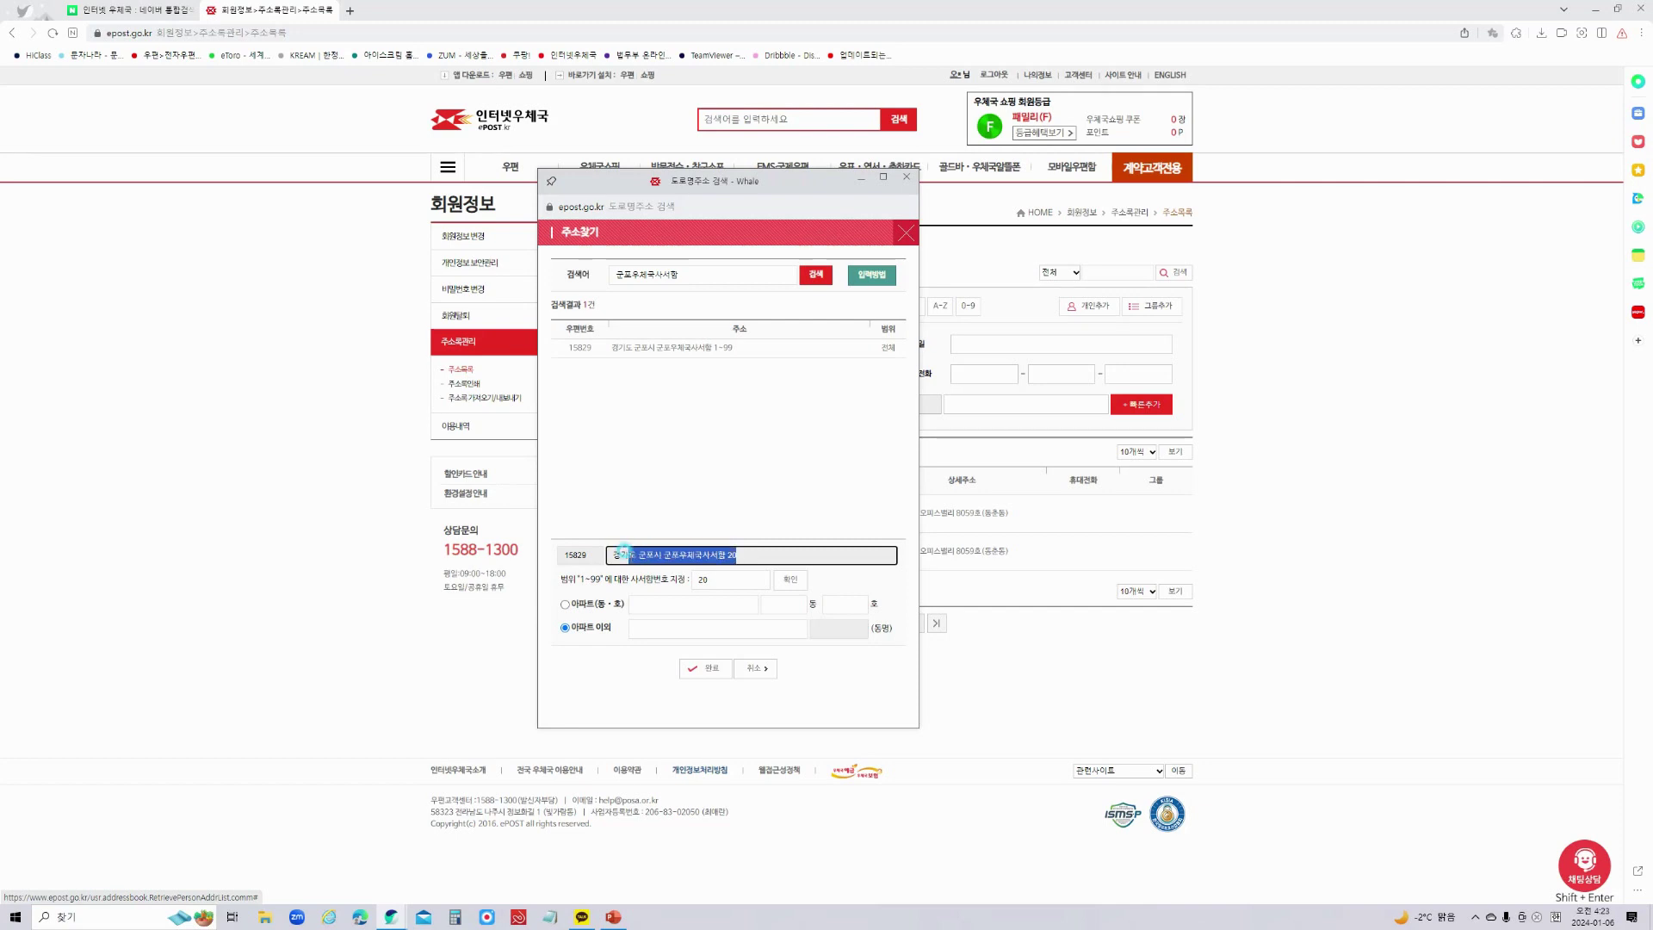
pyautogui.click(649, 618)
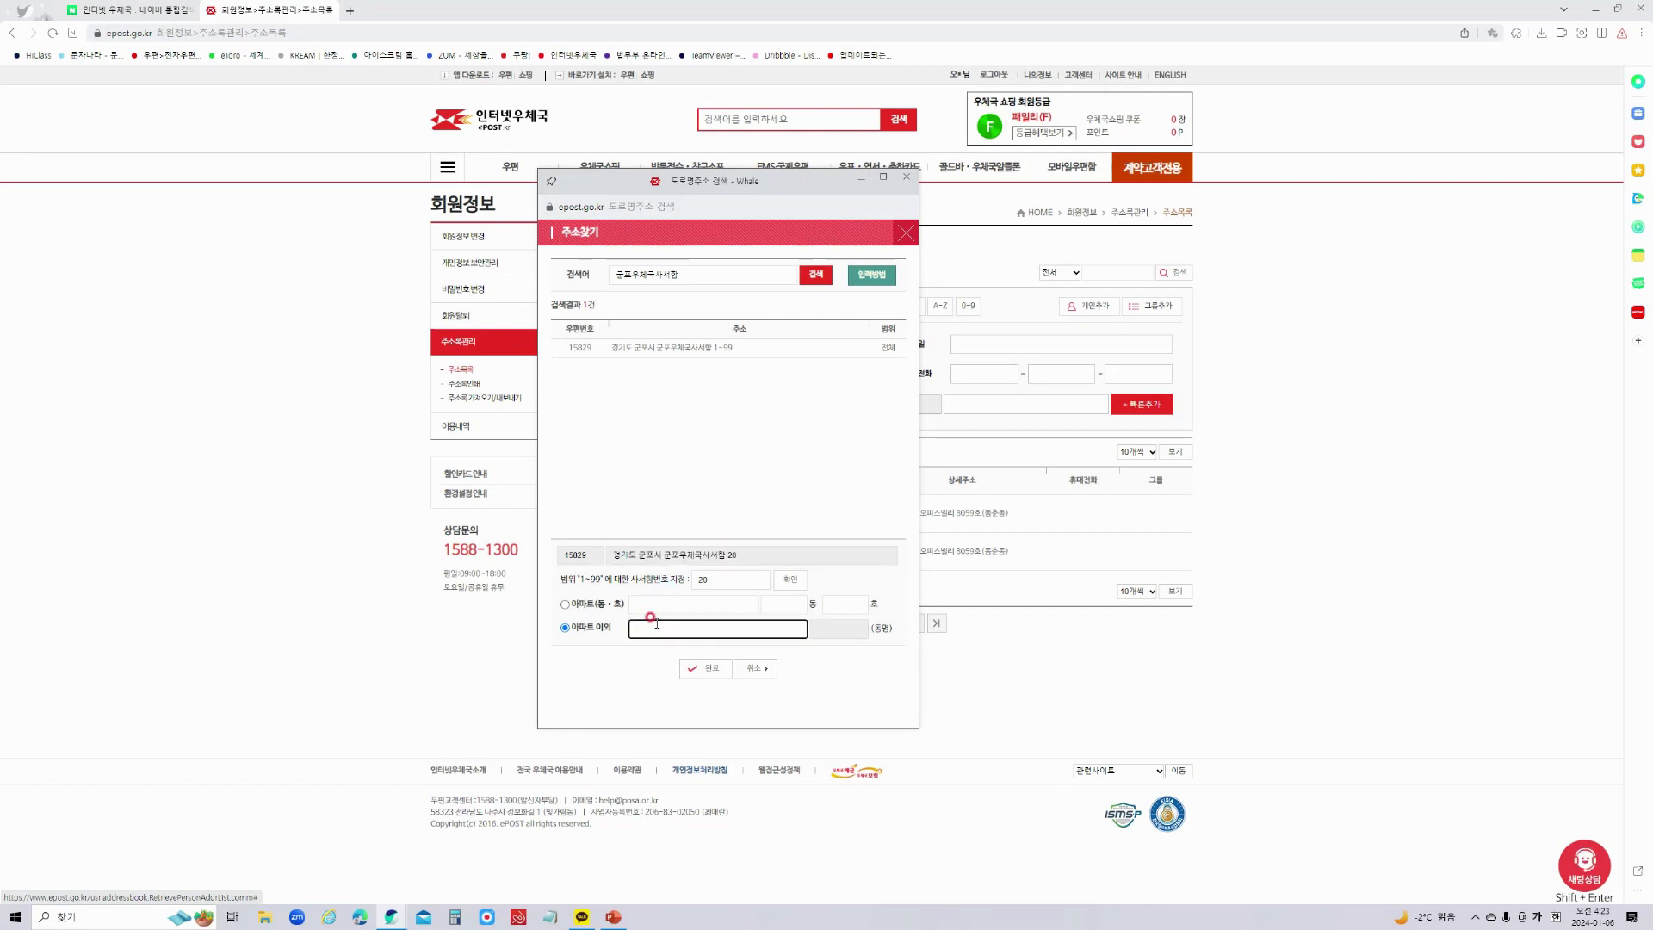
pyautogui.write('1234')
pyautogui.click(704, 668)
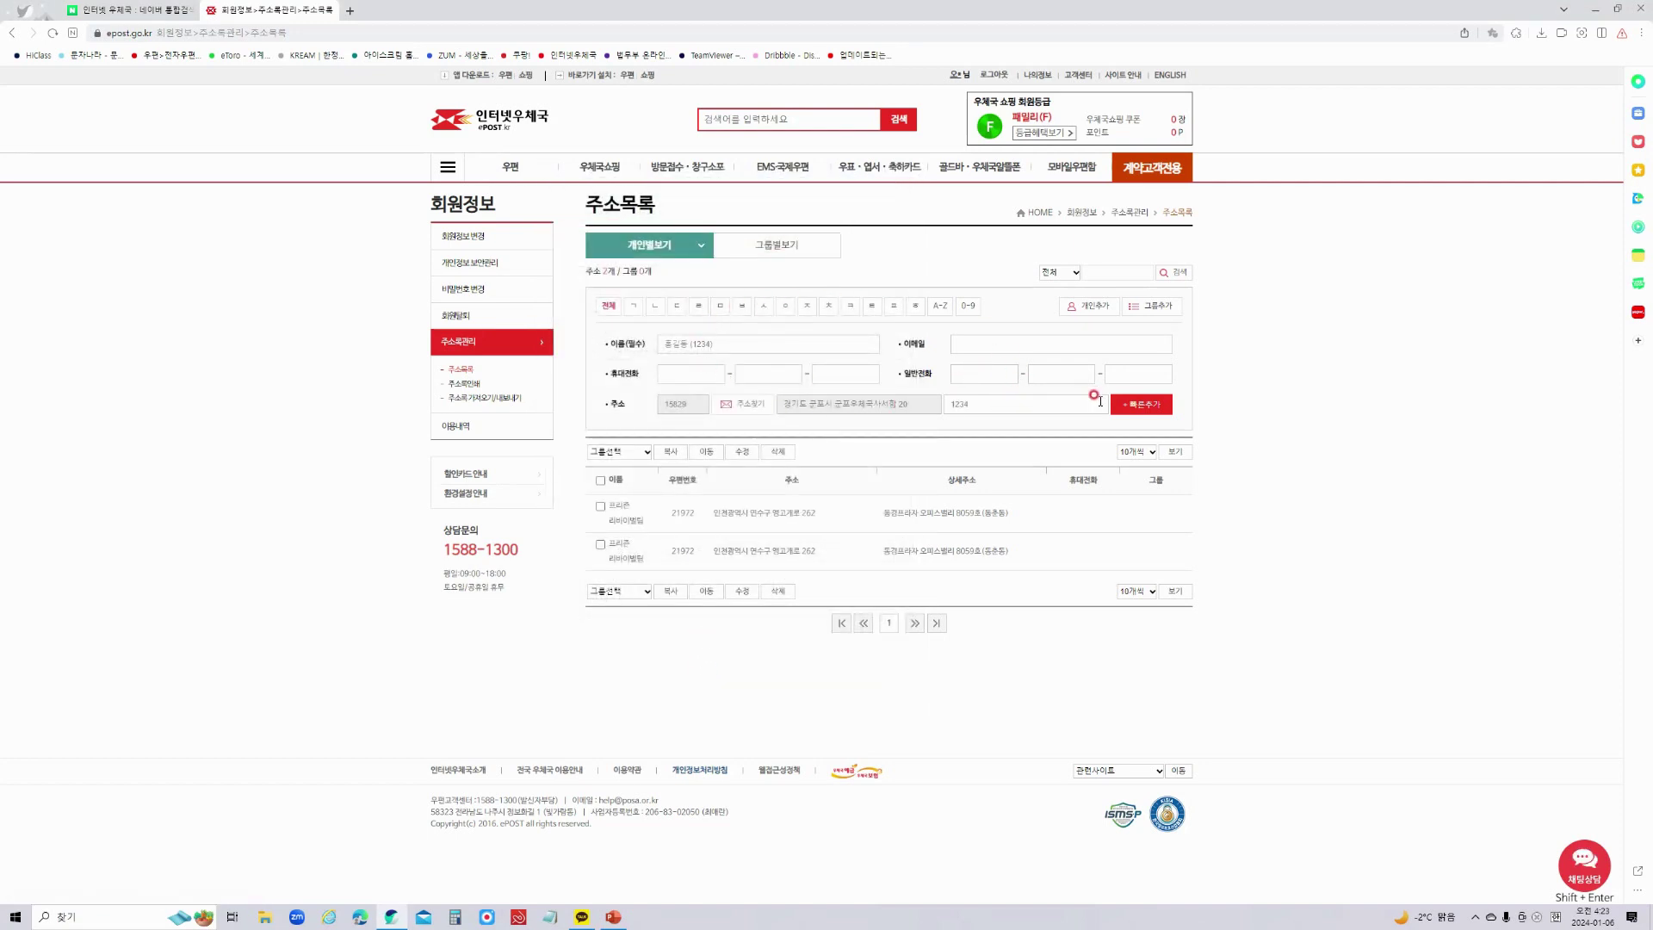
pyautogui.click(1143, 406)
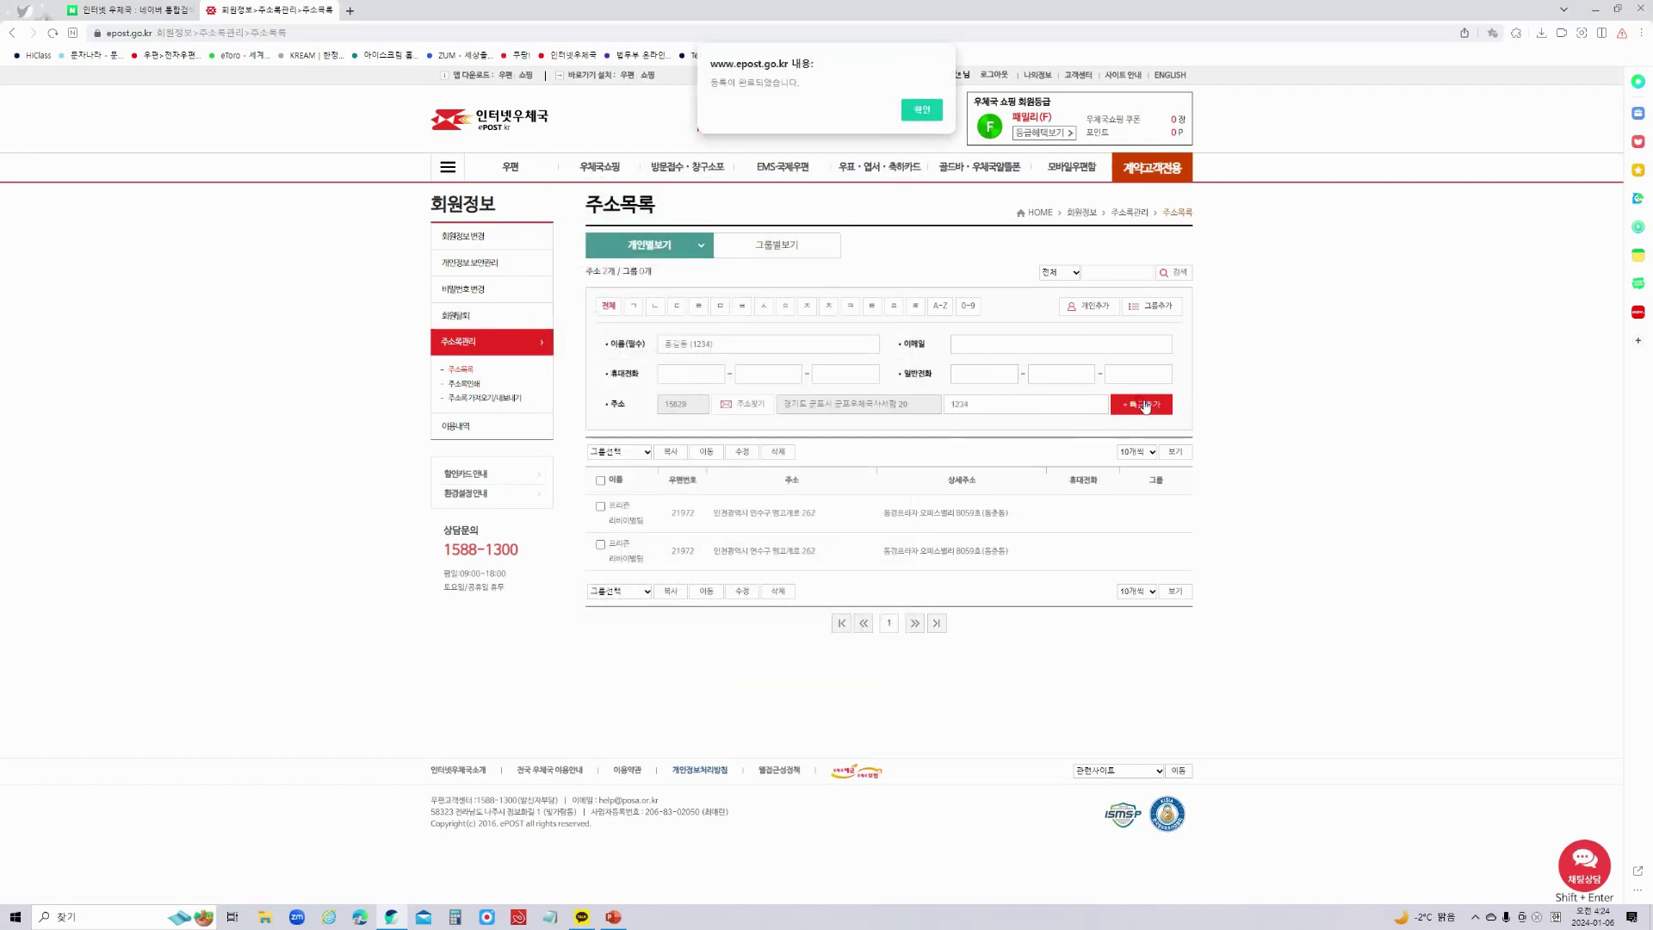
pyautogui.click(923, 110)
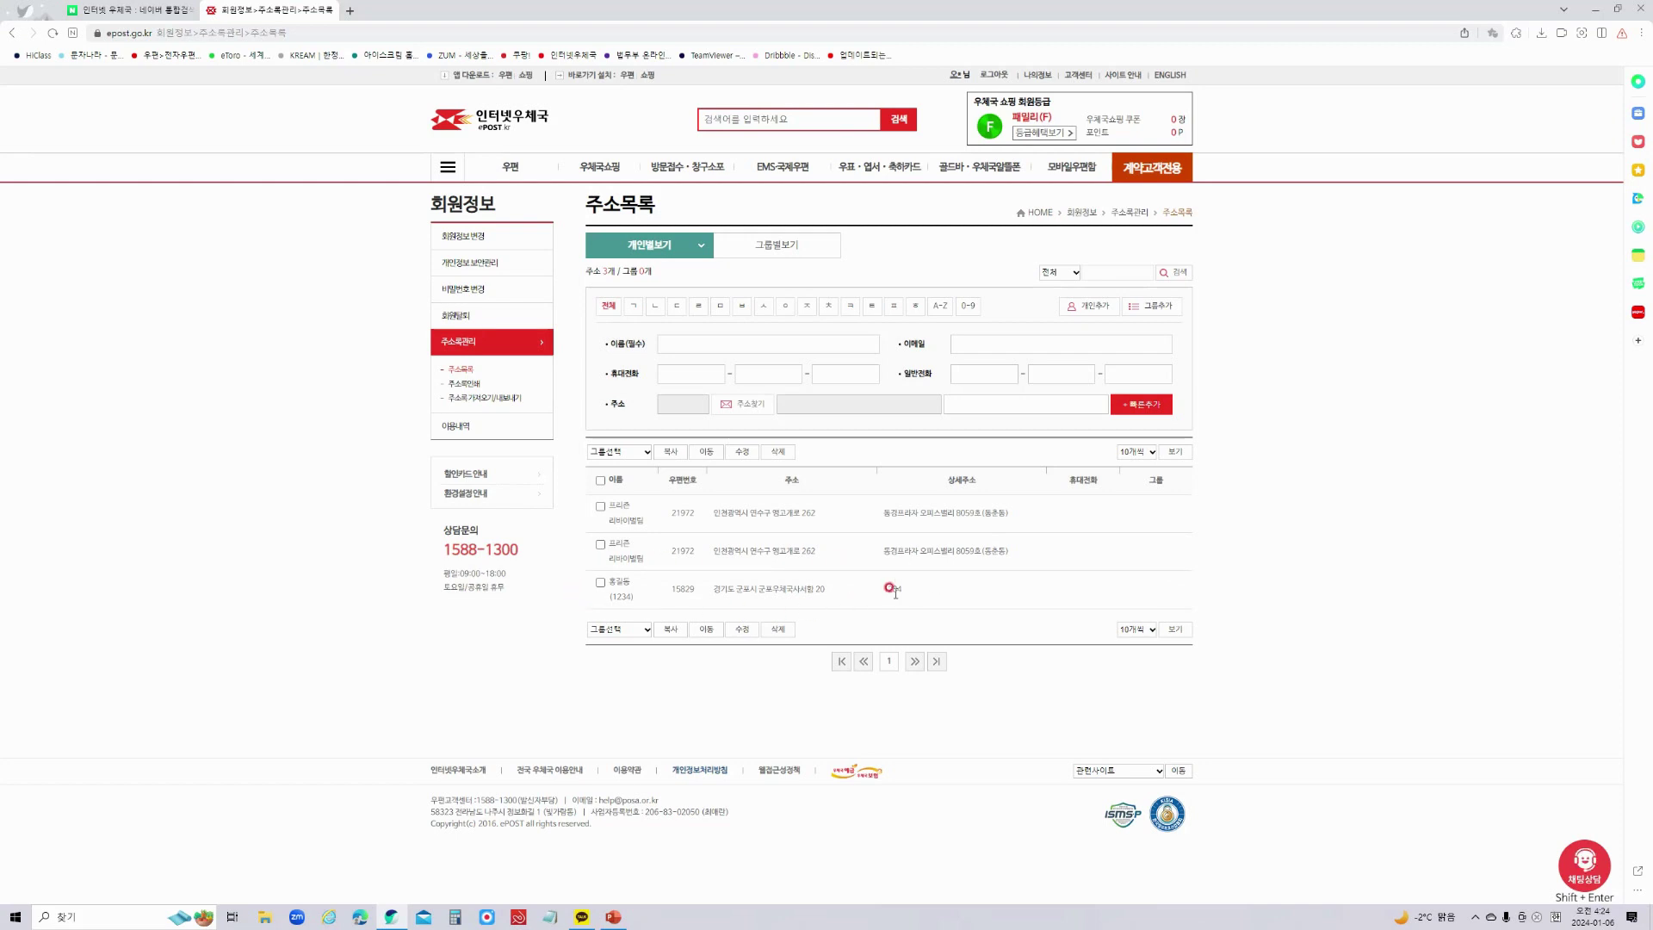
pyautogui.click(600, 544)
# Adjust the address-list checkboxes so only the new 15829 recipient row stays ticked.
pyautogui.click(600, 544)
pyautogui.click(601, 582)
pyautogui.click(600, 544)
# Capture a region of the ePOST page with Win+Shift+S and dismiss the Start menu.
pyautogui.press('super')
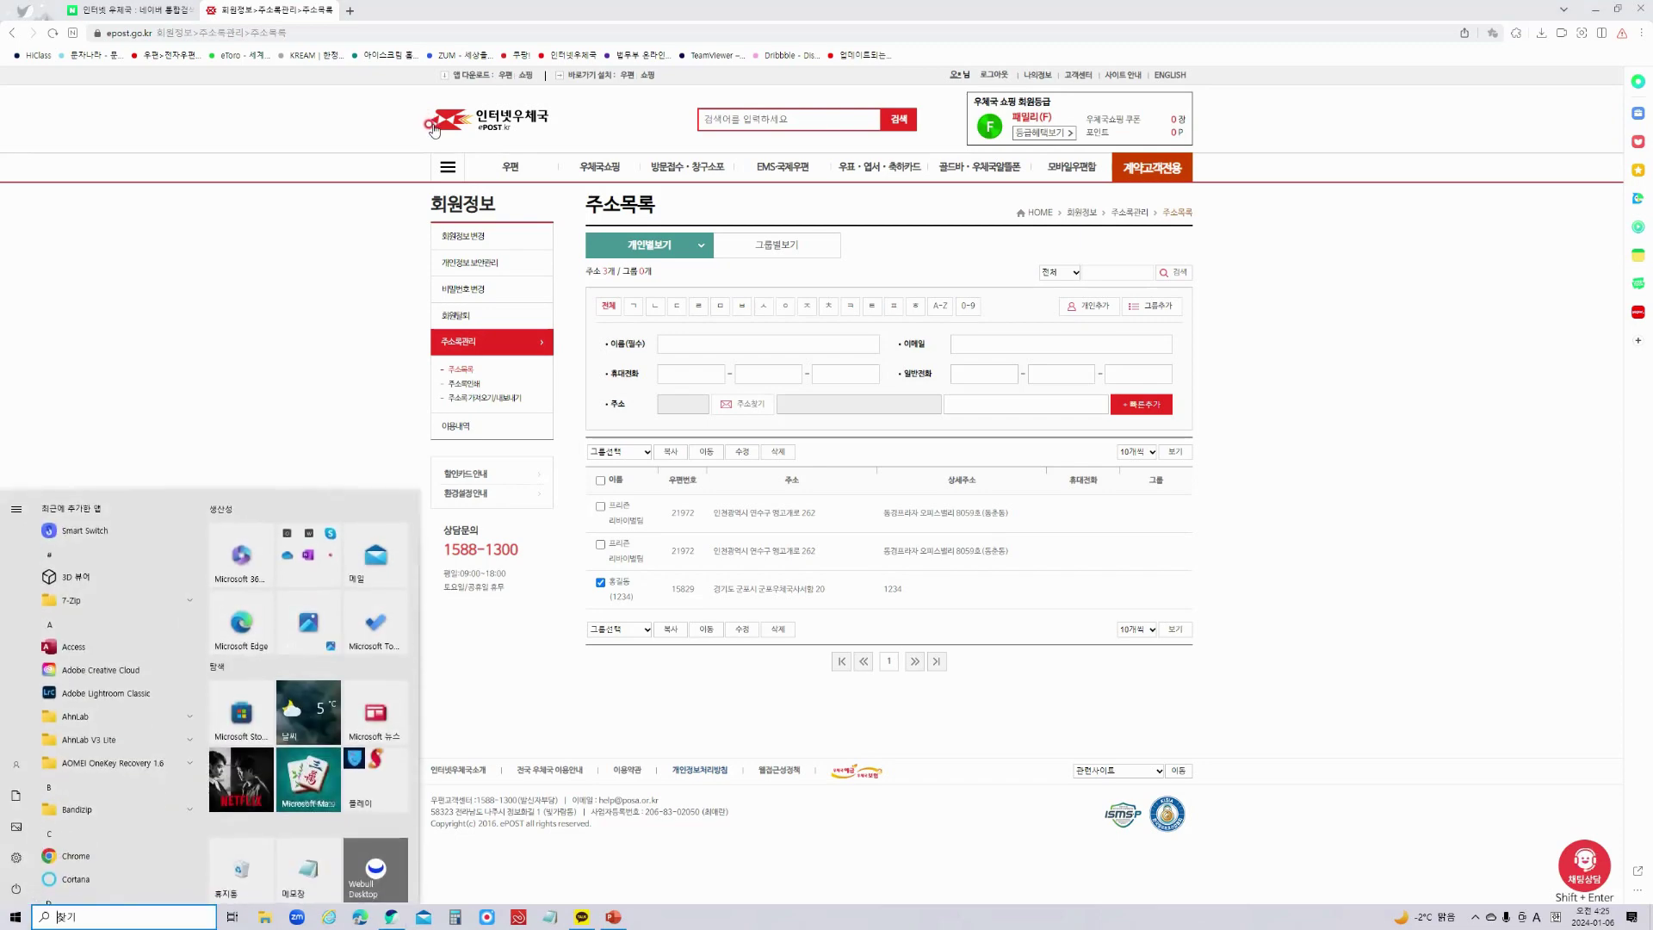
pyautogui.press('super+shift+s')
pyautogui.moveTo(420, 87); pyautogui.dragTo(1304, 686)
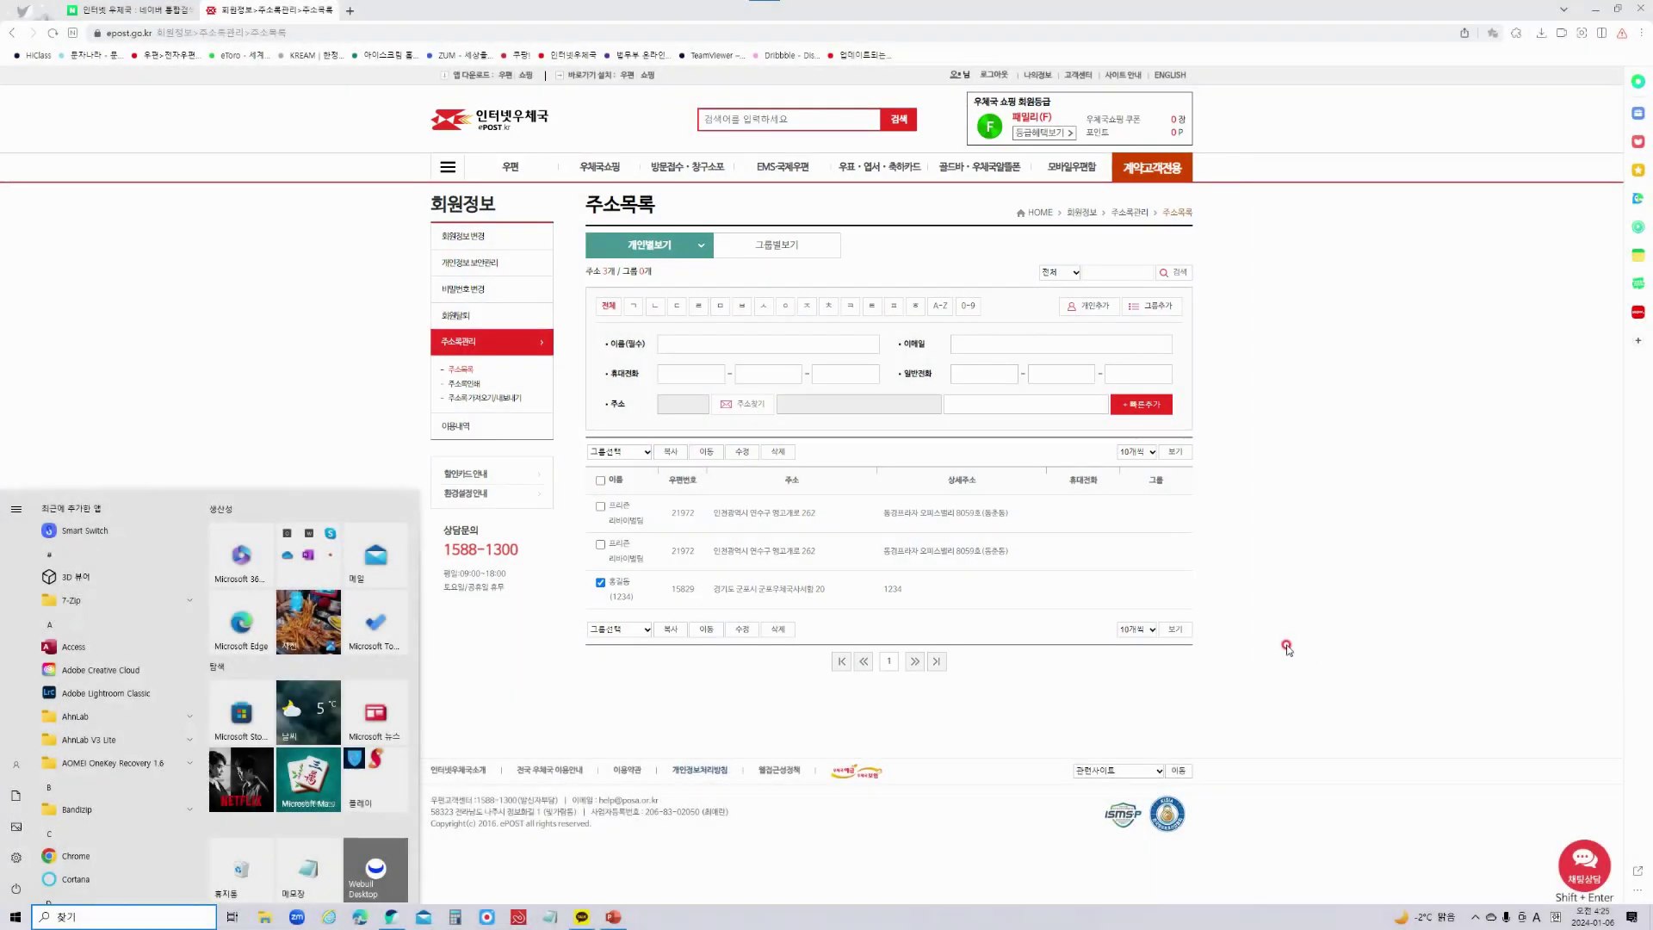
pyautogui.rightClick(1286, 637)
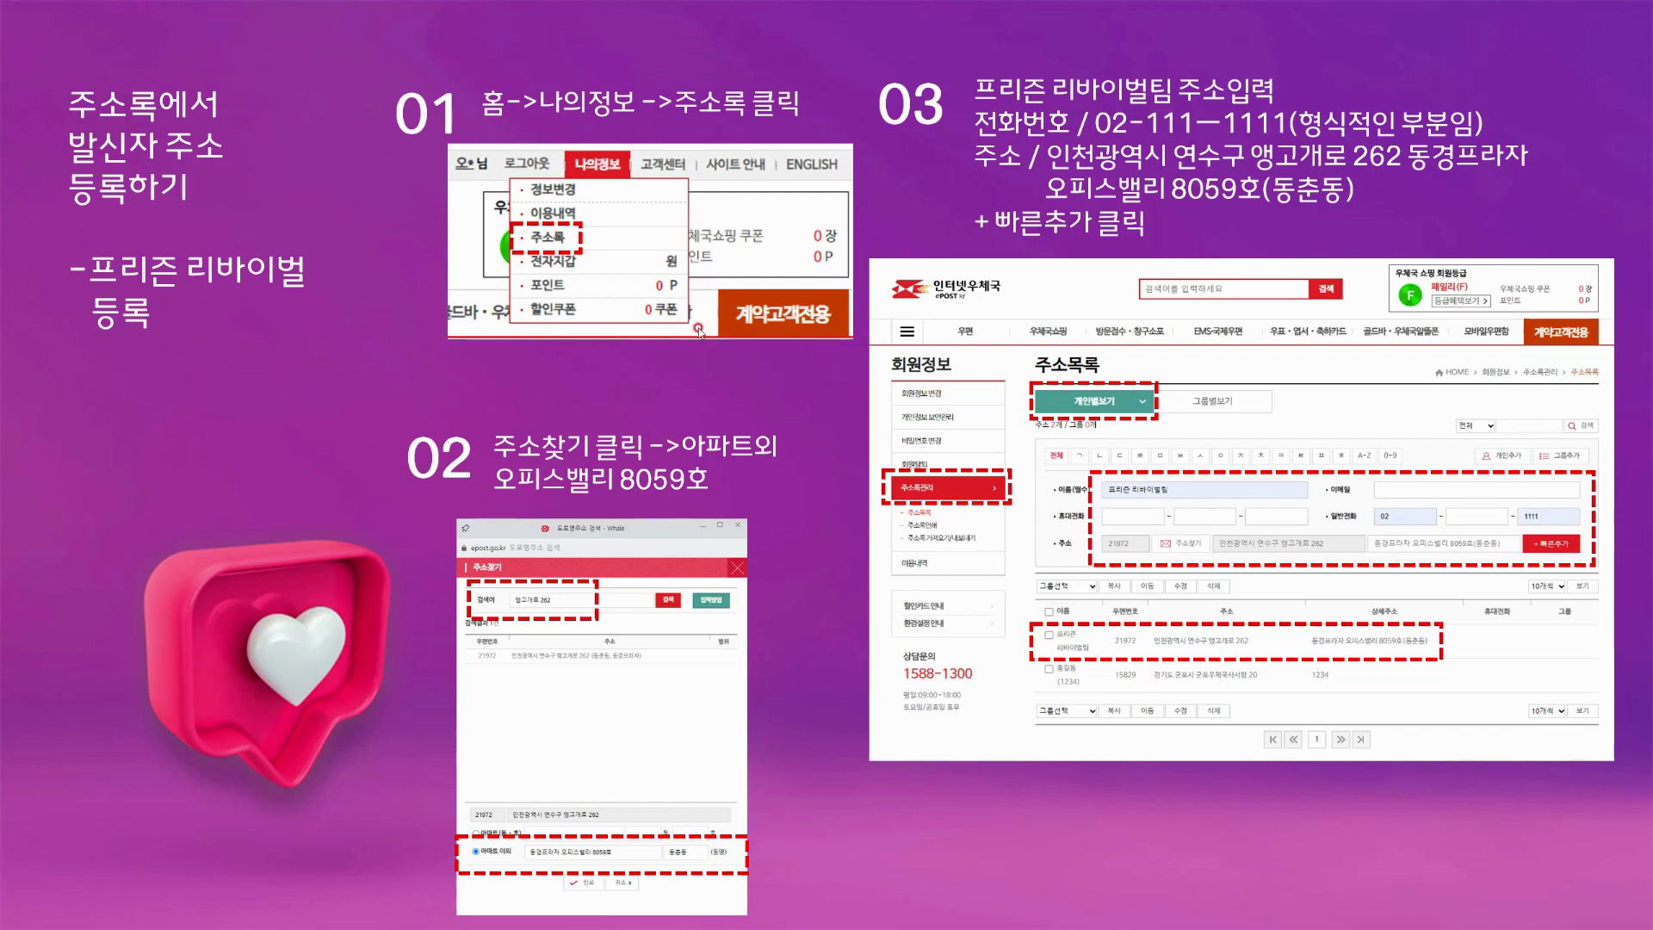
# Advance through the recipient-address and full address-list slides to the PRISON REVIVAL 단톡방 slide.
pyautogui.click(706, 384)
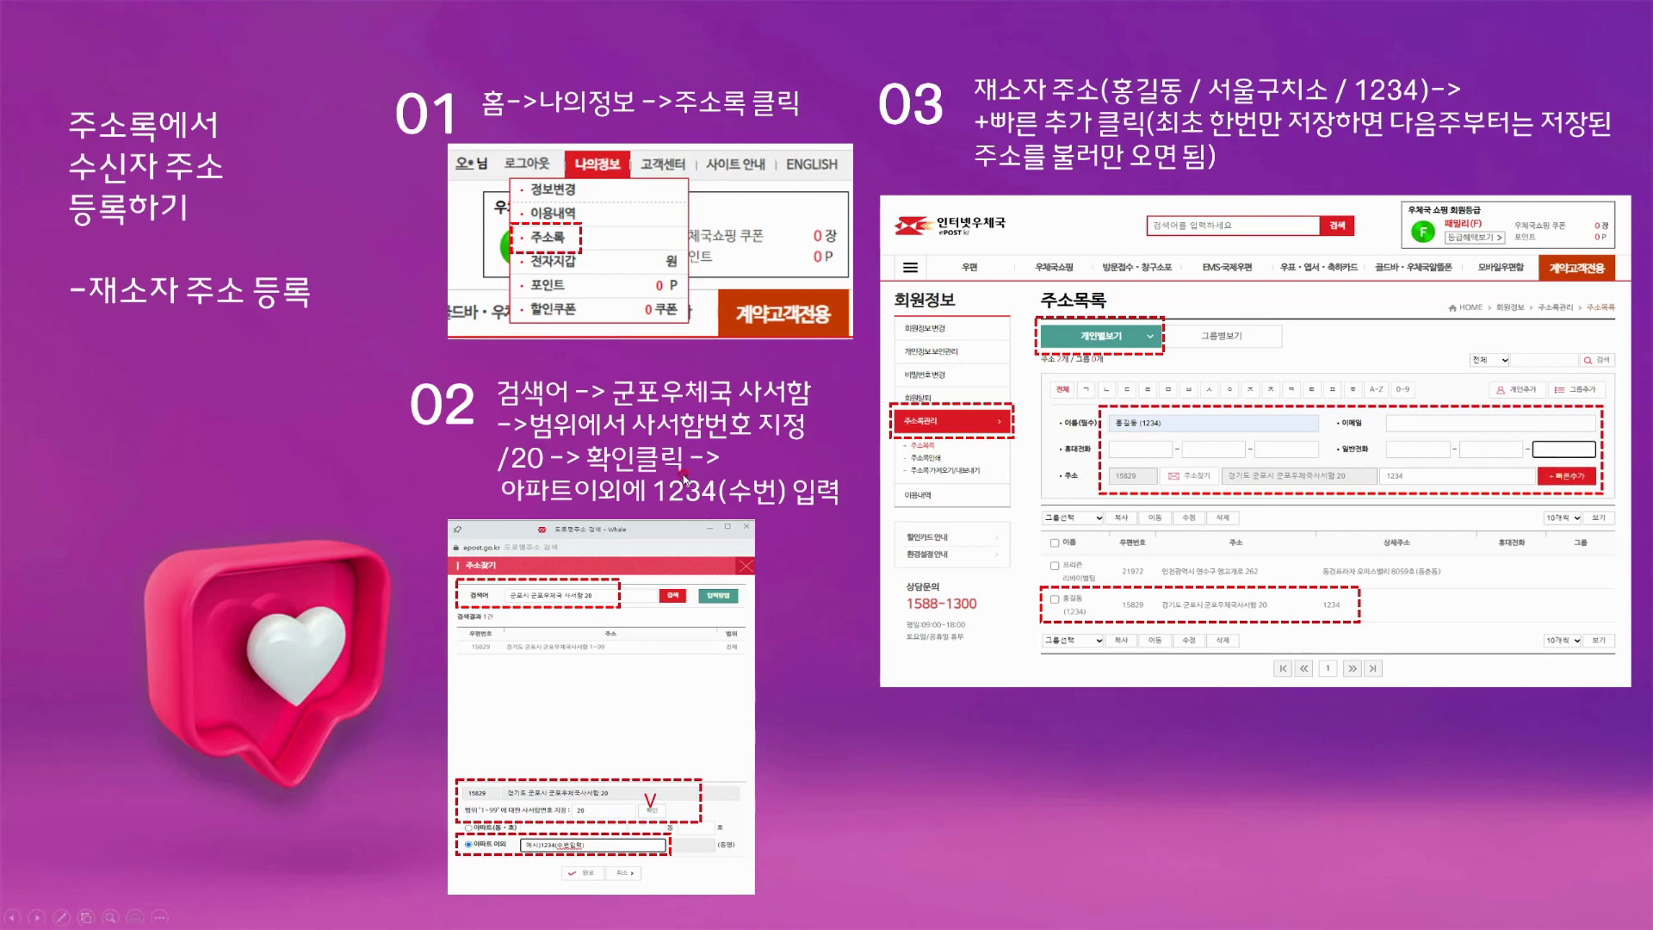
pyautogui.click(835, 434)
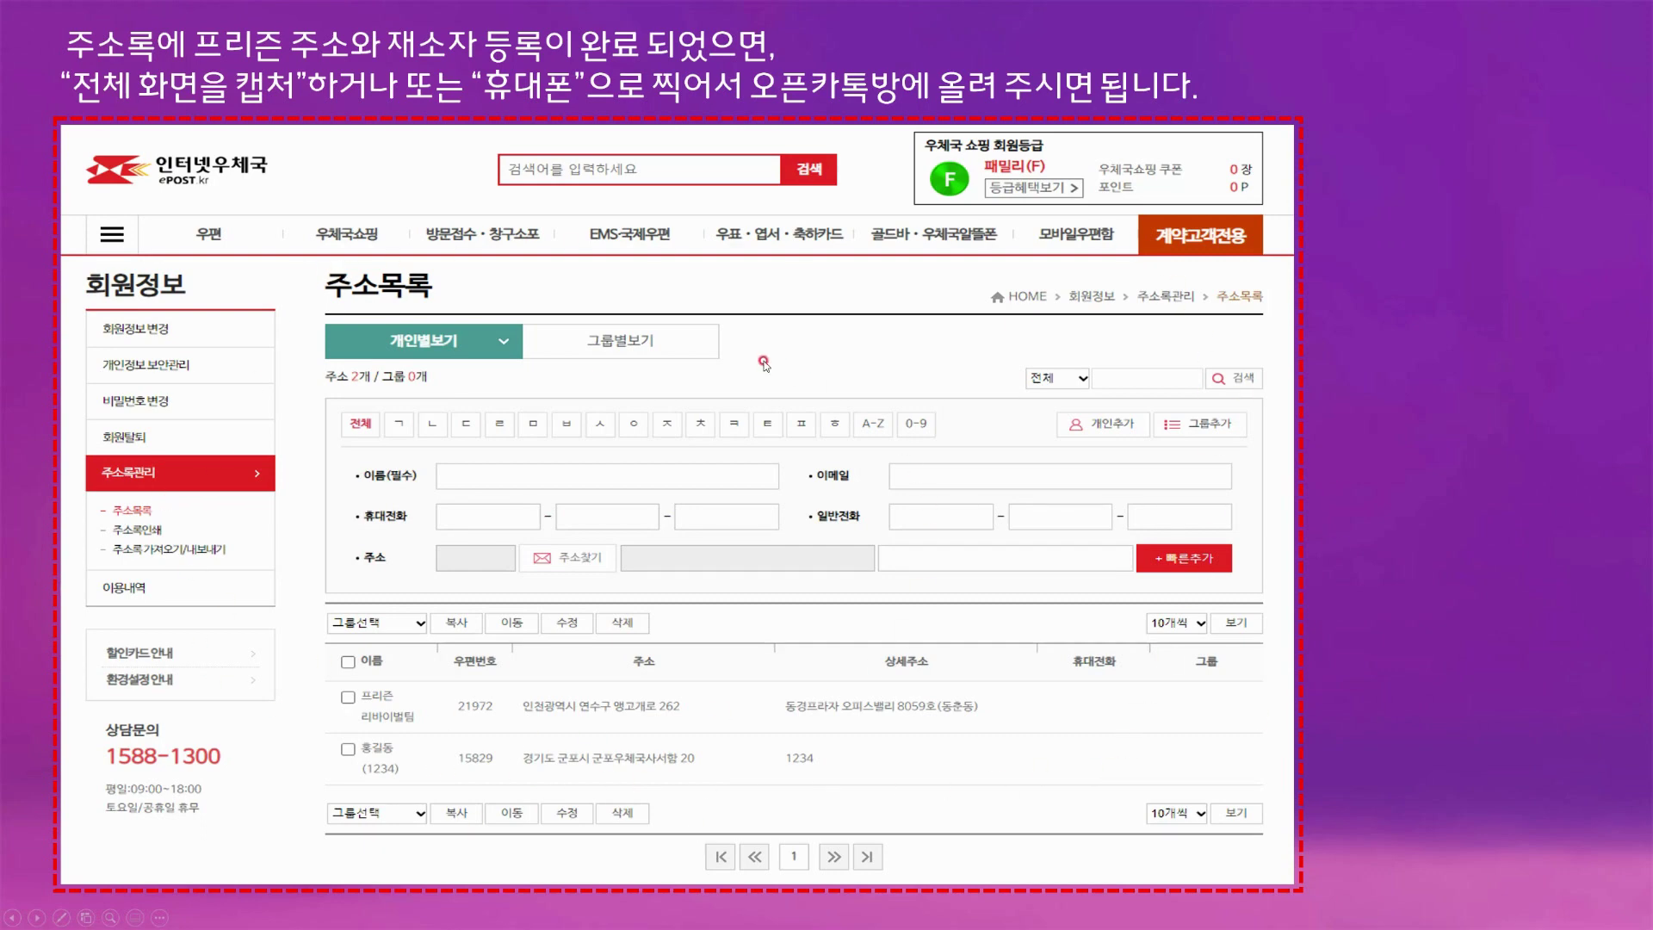
pyautogui.click(790, 303)
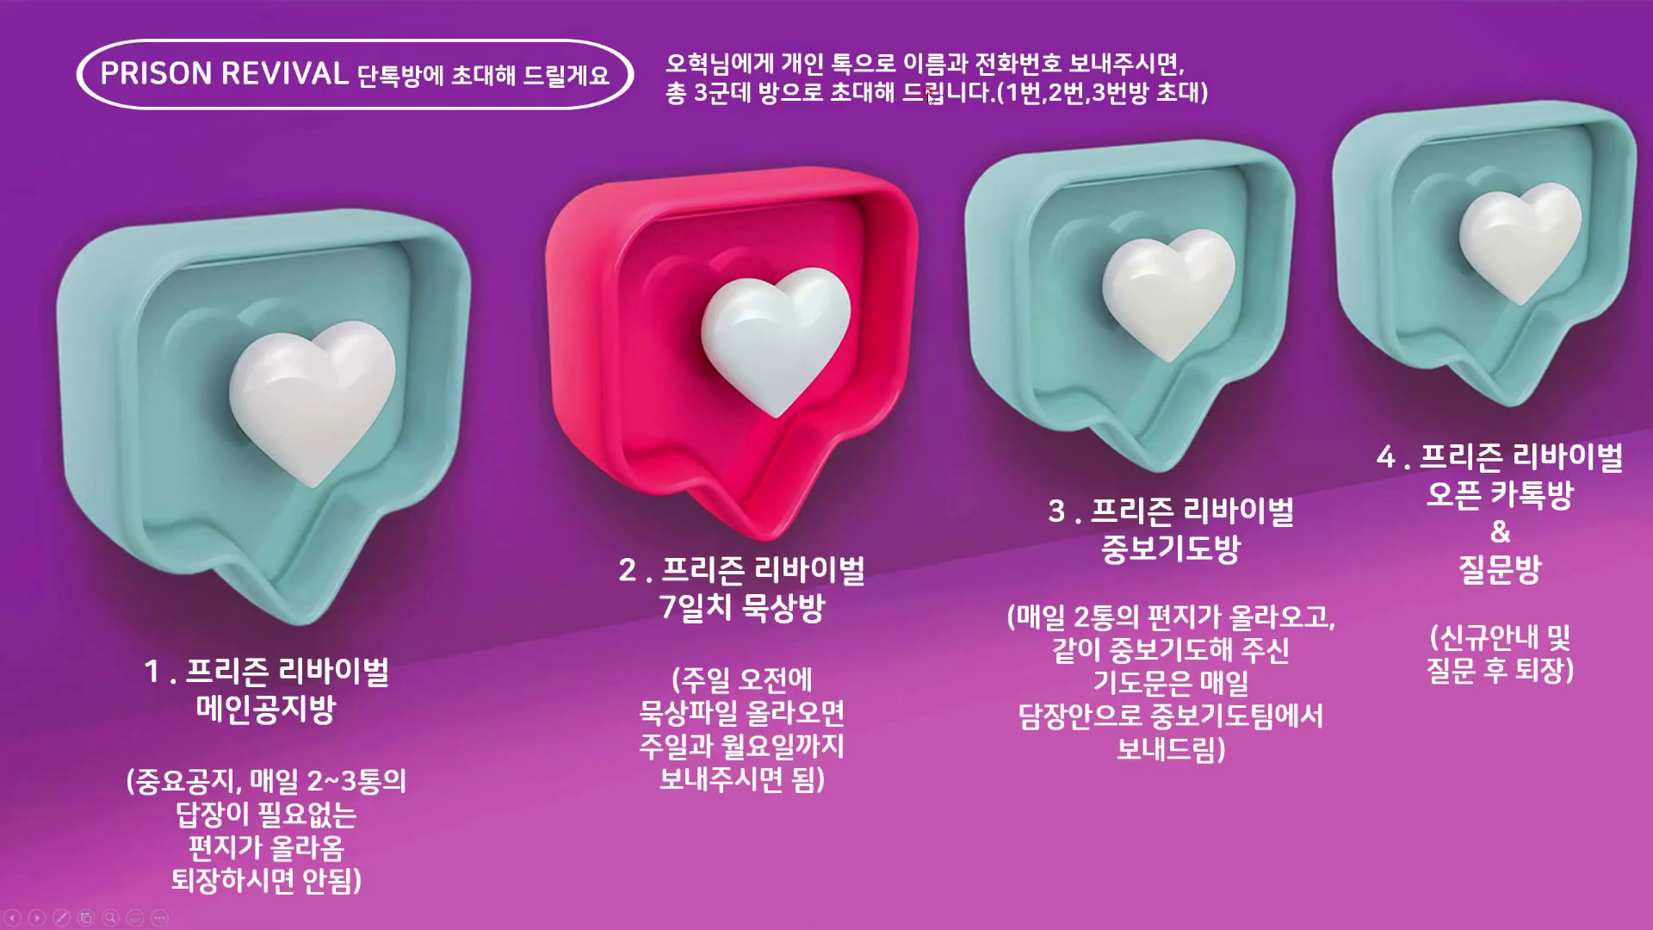